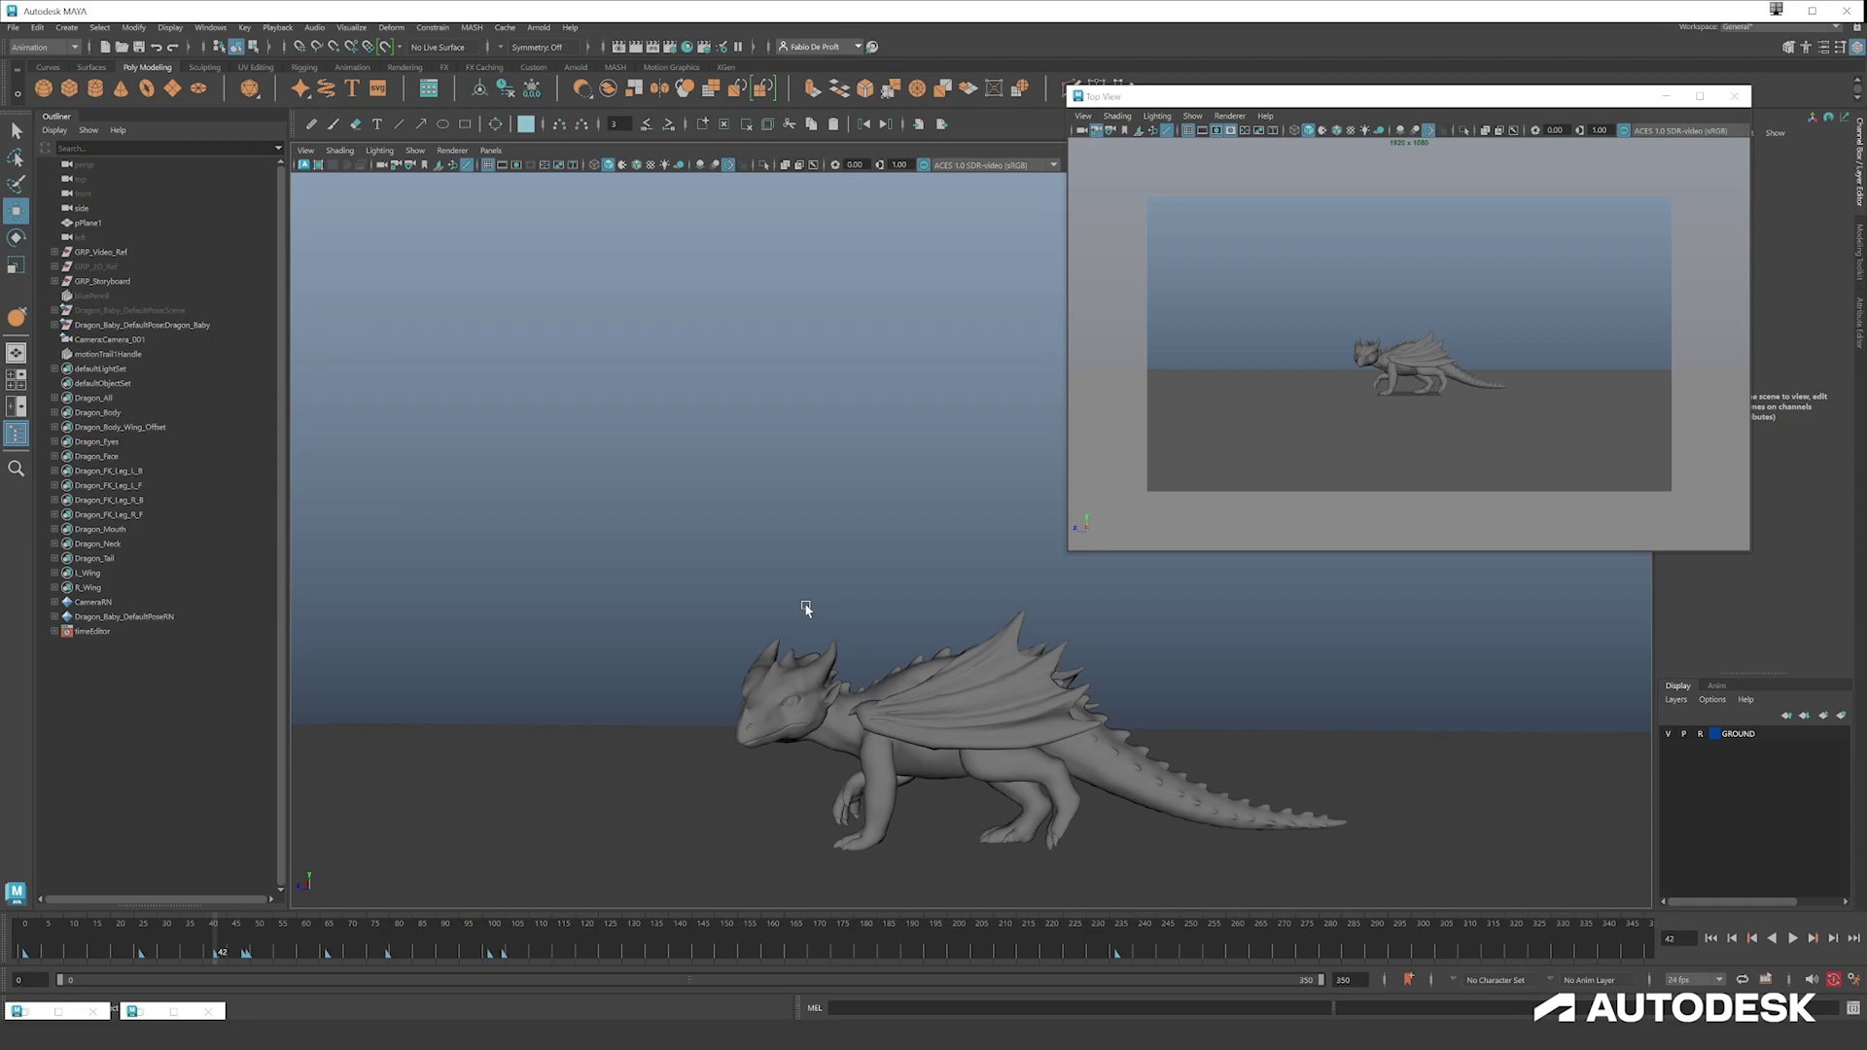
- Select Dragon_Baby_Geometry in the Outliner and bring up Export Selection to Alembic
shift+click(55, 325)
click(180, 397)
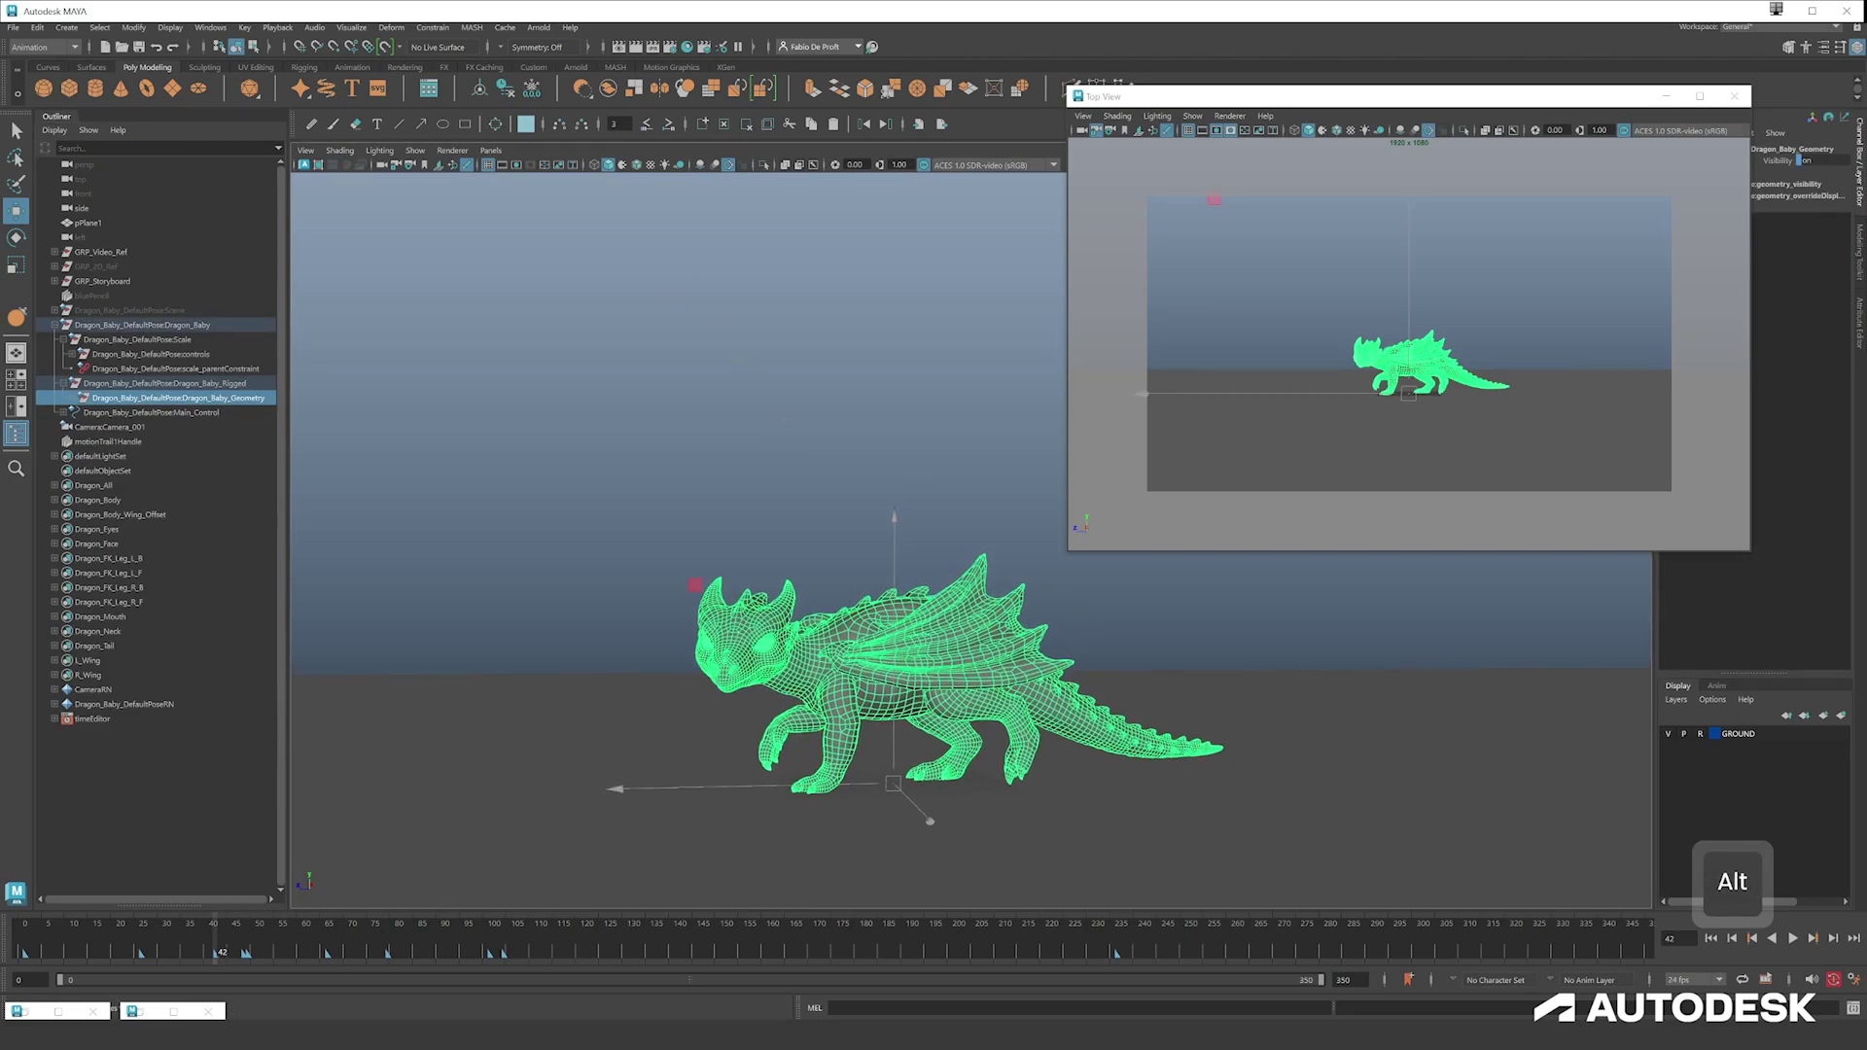
click(502, 29)
mouse_move(549, 57)
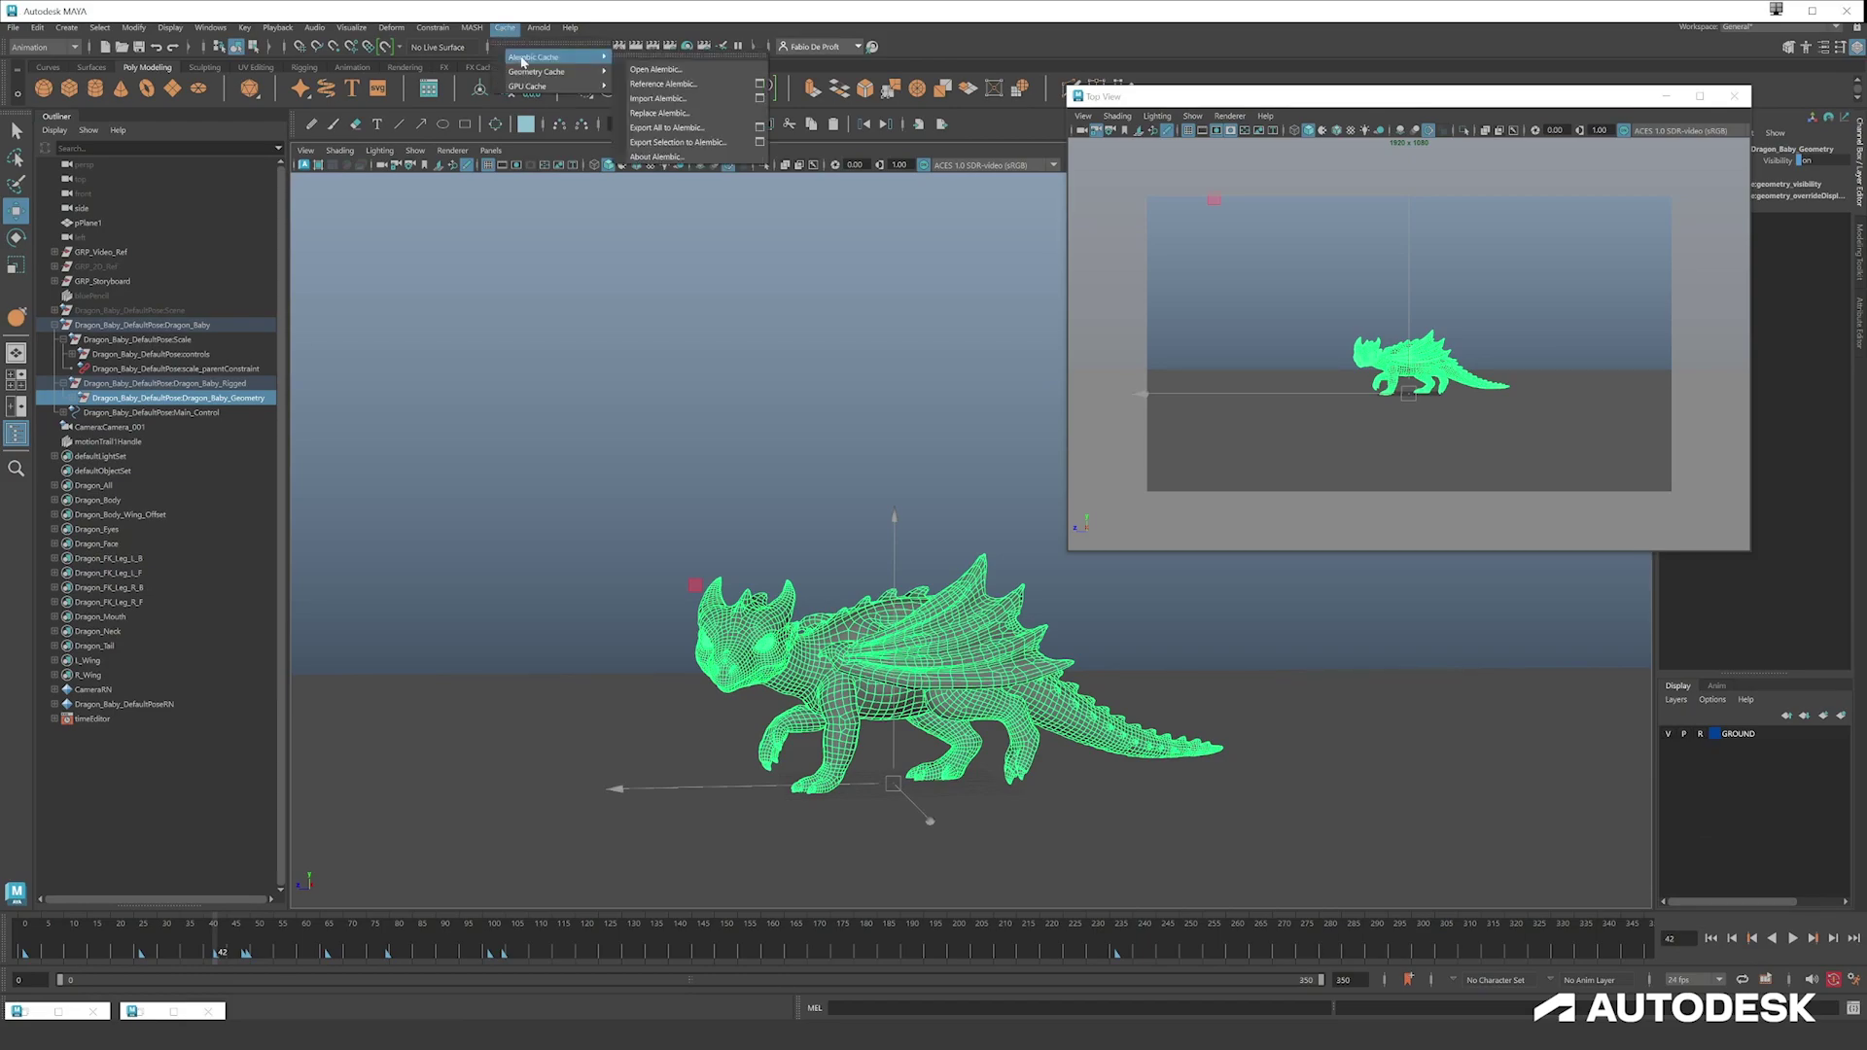
click(711, 146)
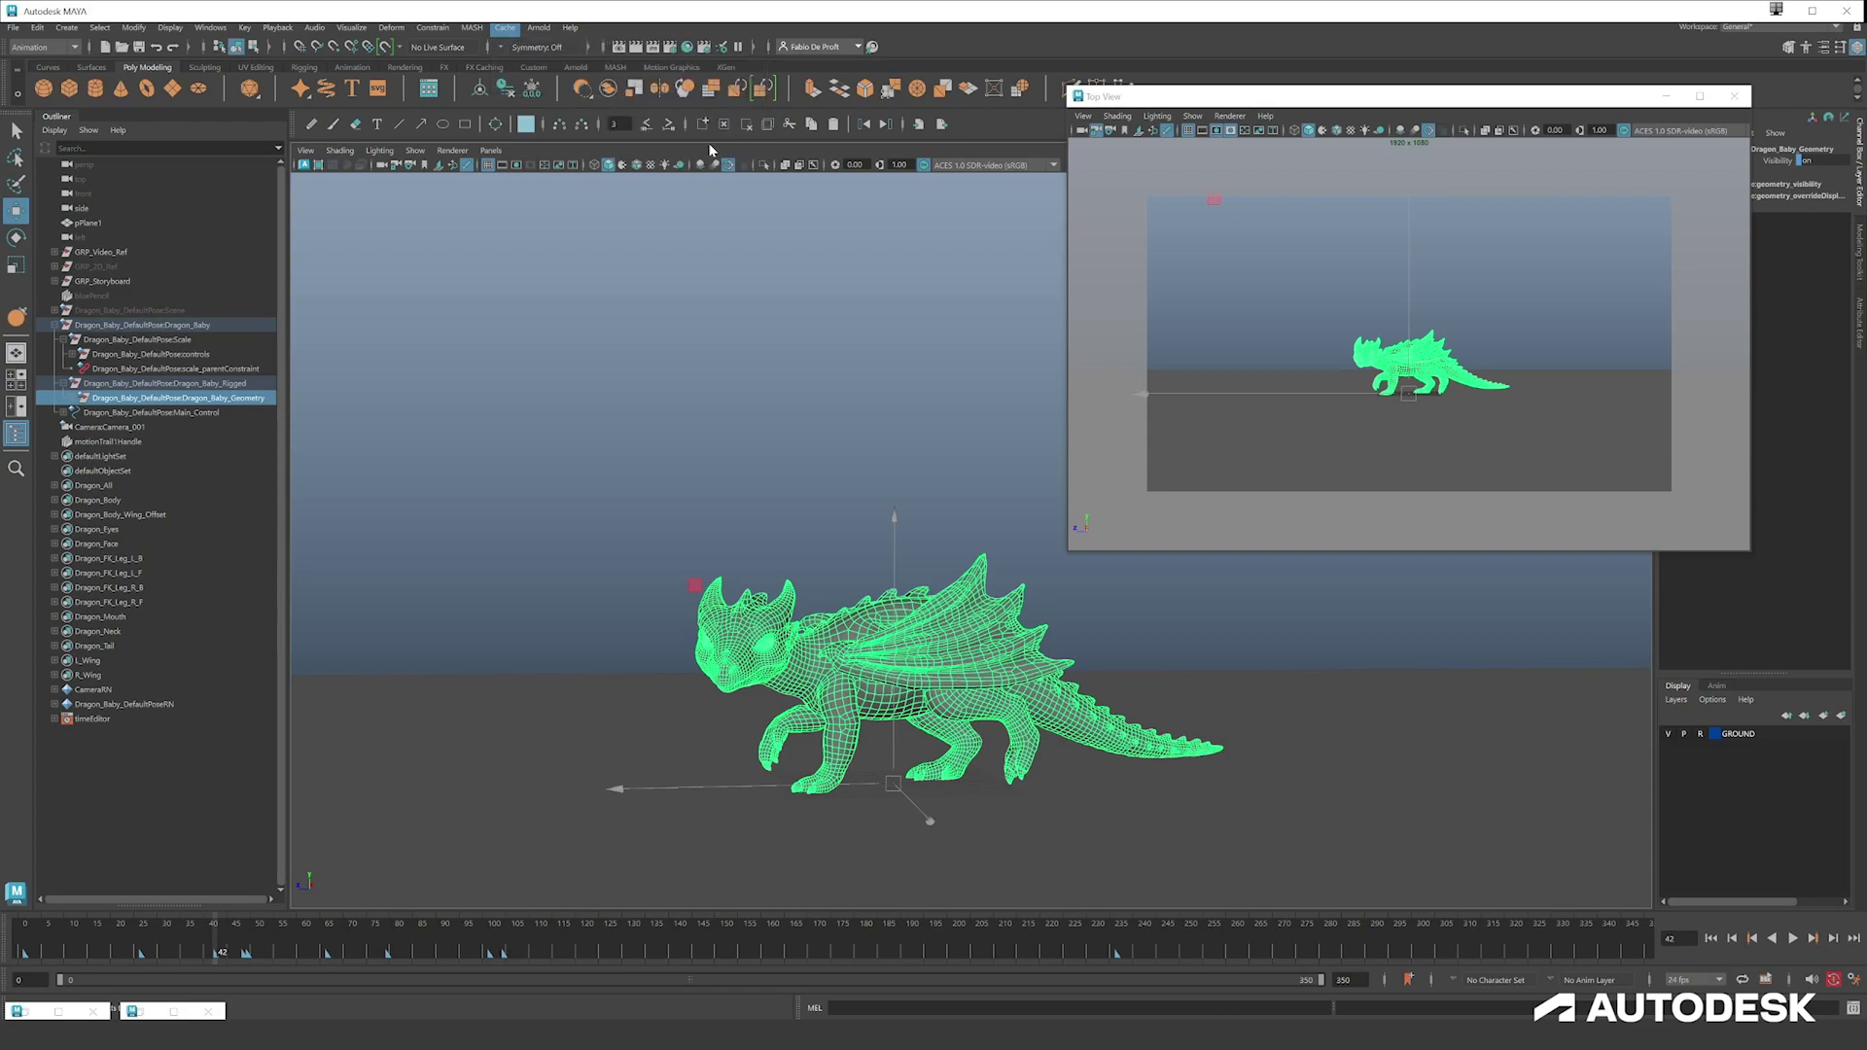
drag(661, 309, 740, 290)
- Point the export to the EP06 export folder and type the name Autodesk_Dragon_Tutorial_EP06_v013
click(623, 429)
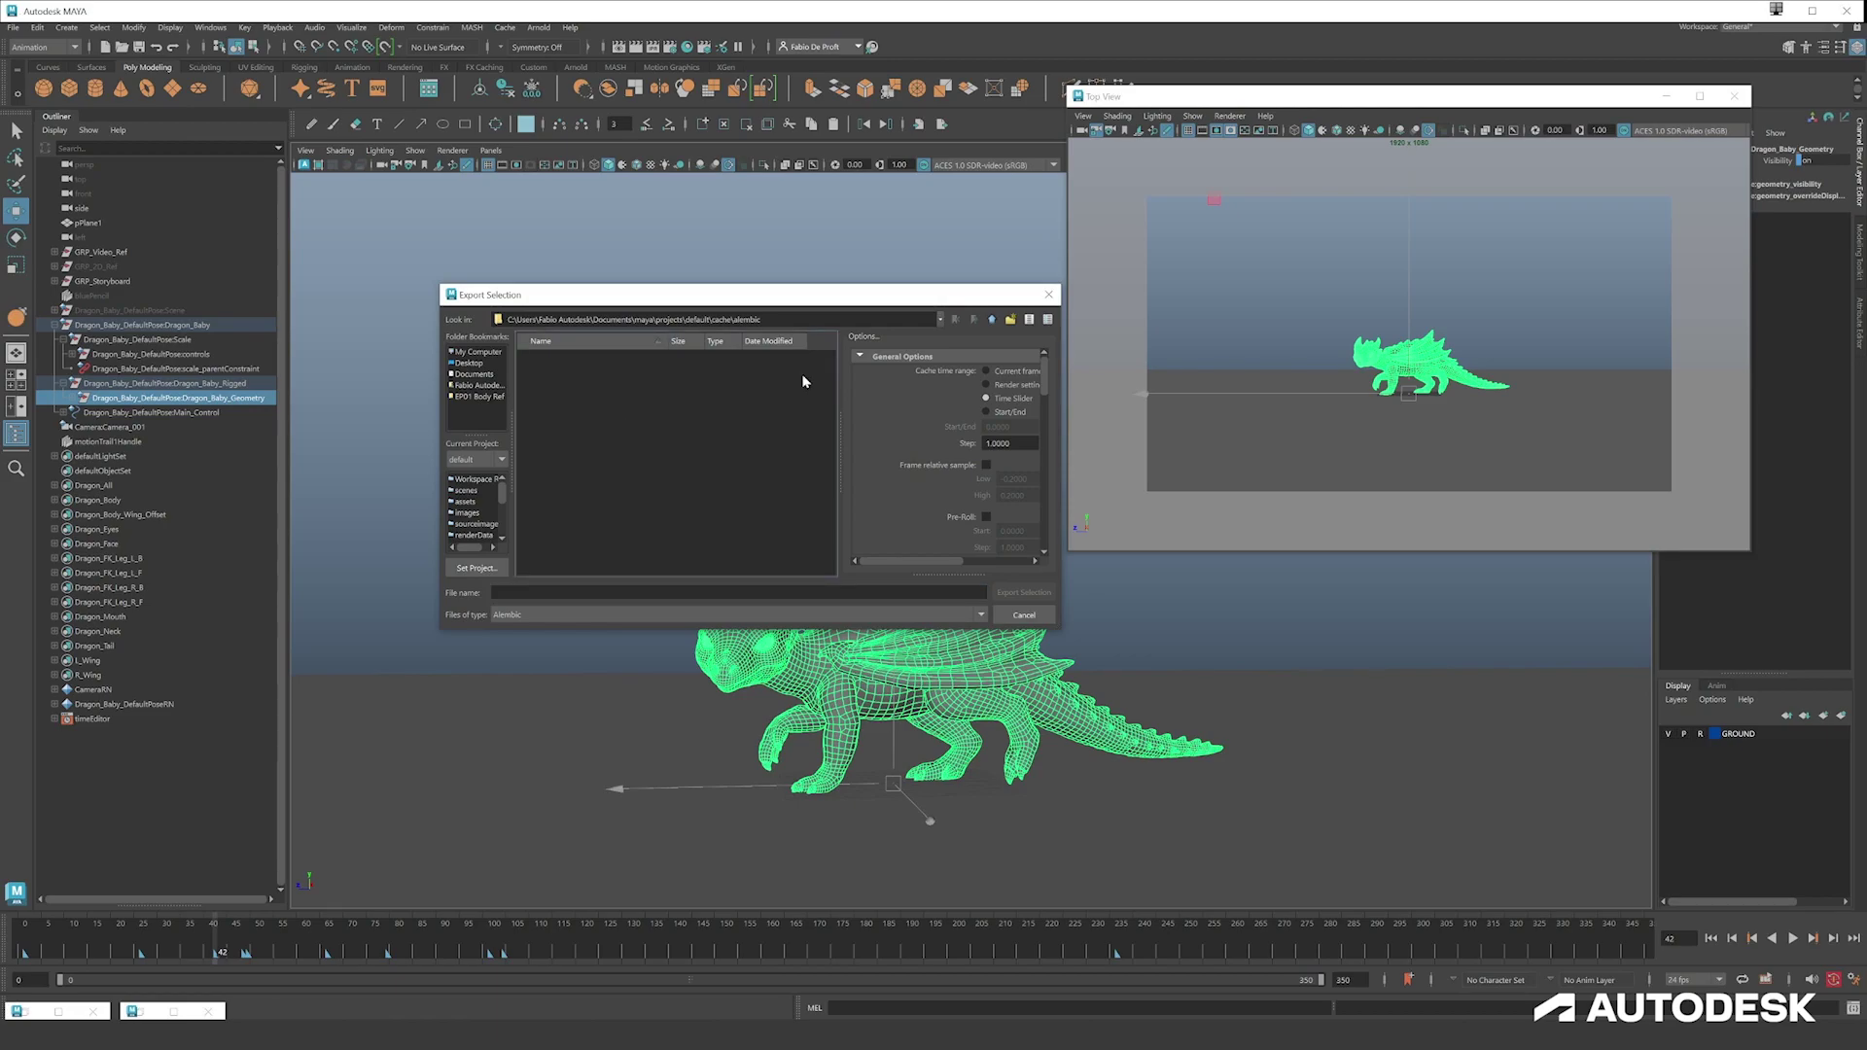
triple_click(749, 319)
text(I:\Projects\AUTODESK\TutorialVideos\Dragon\Videos\EP06_Export\Export)
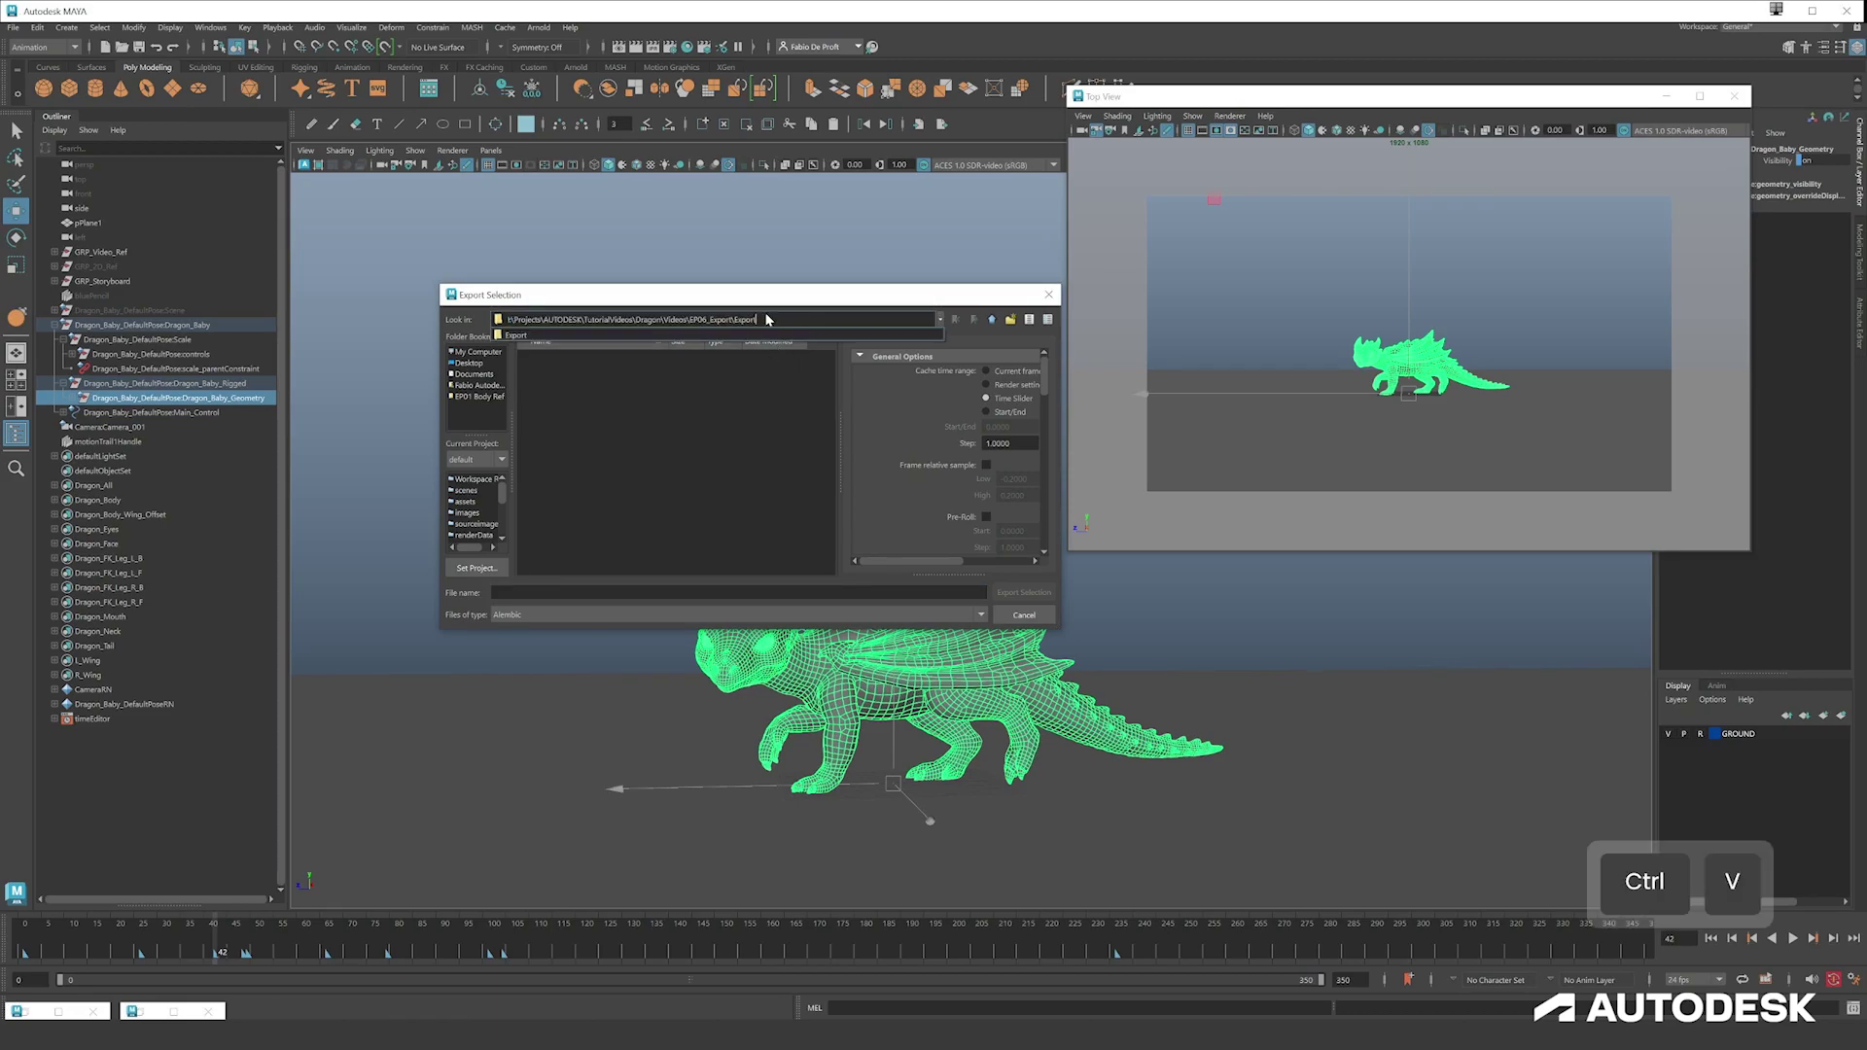
key(Return)
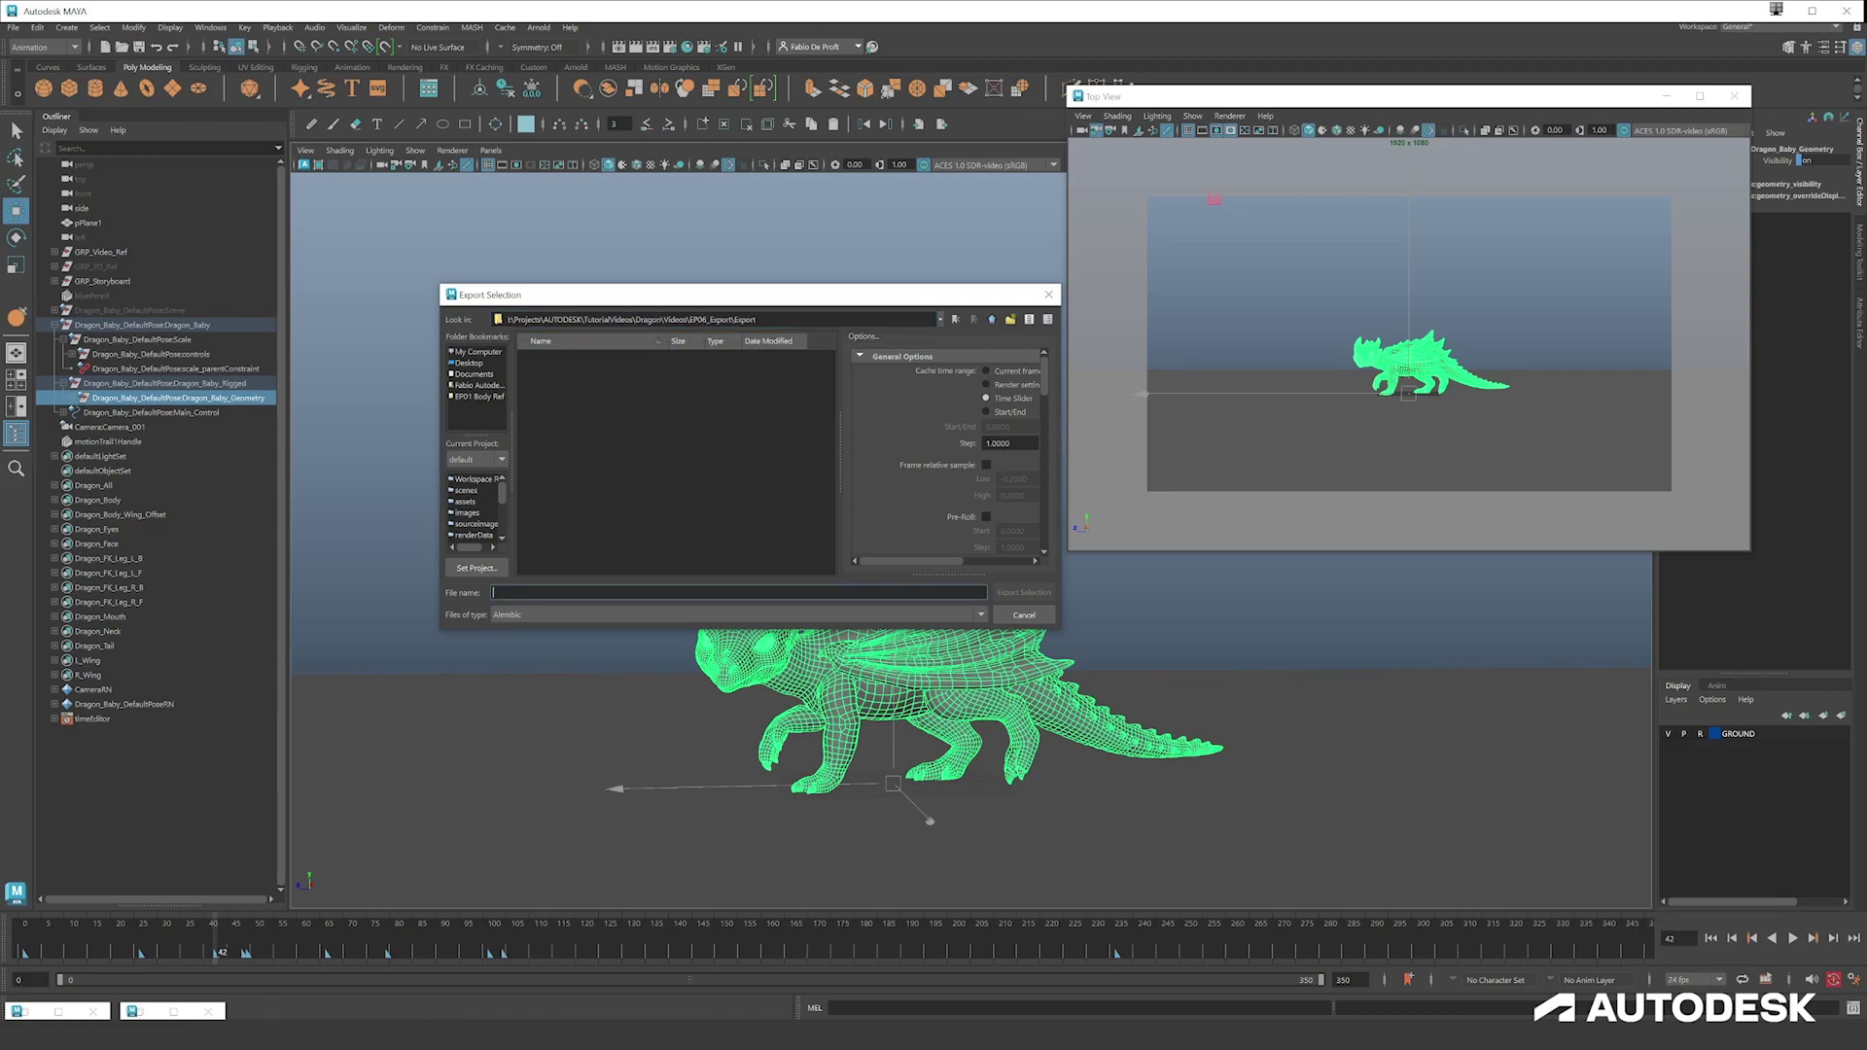
key(shift)
key(shift)
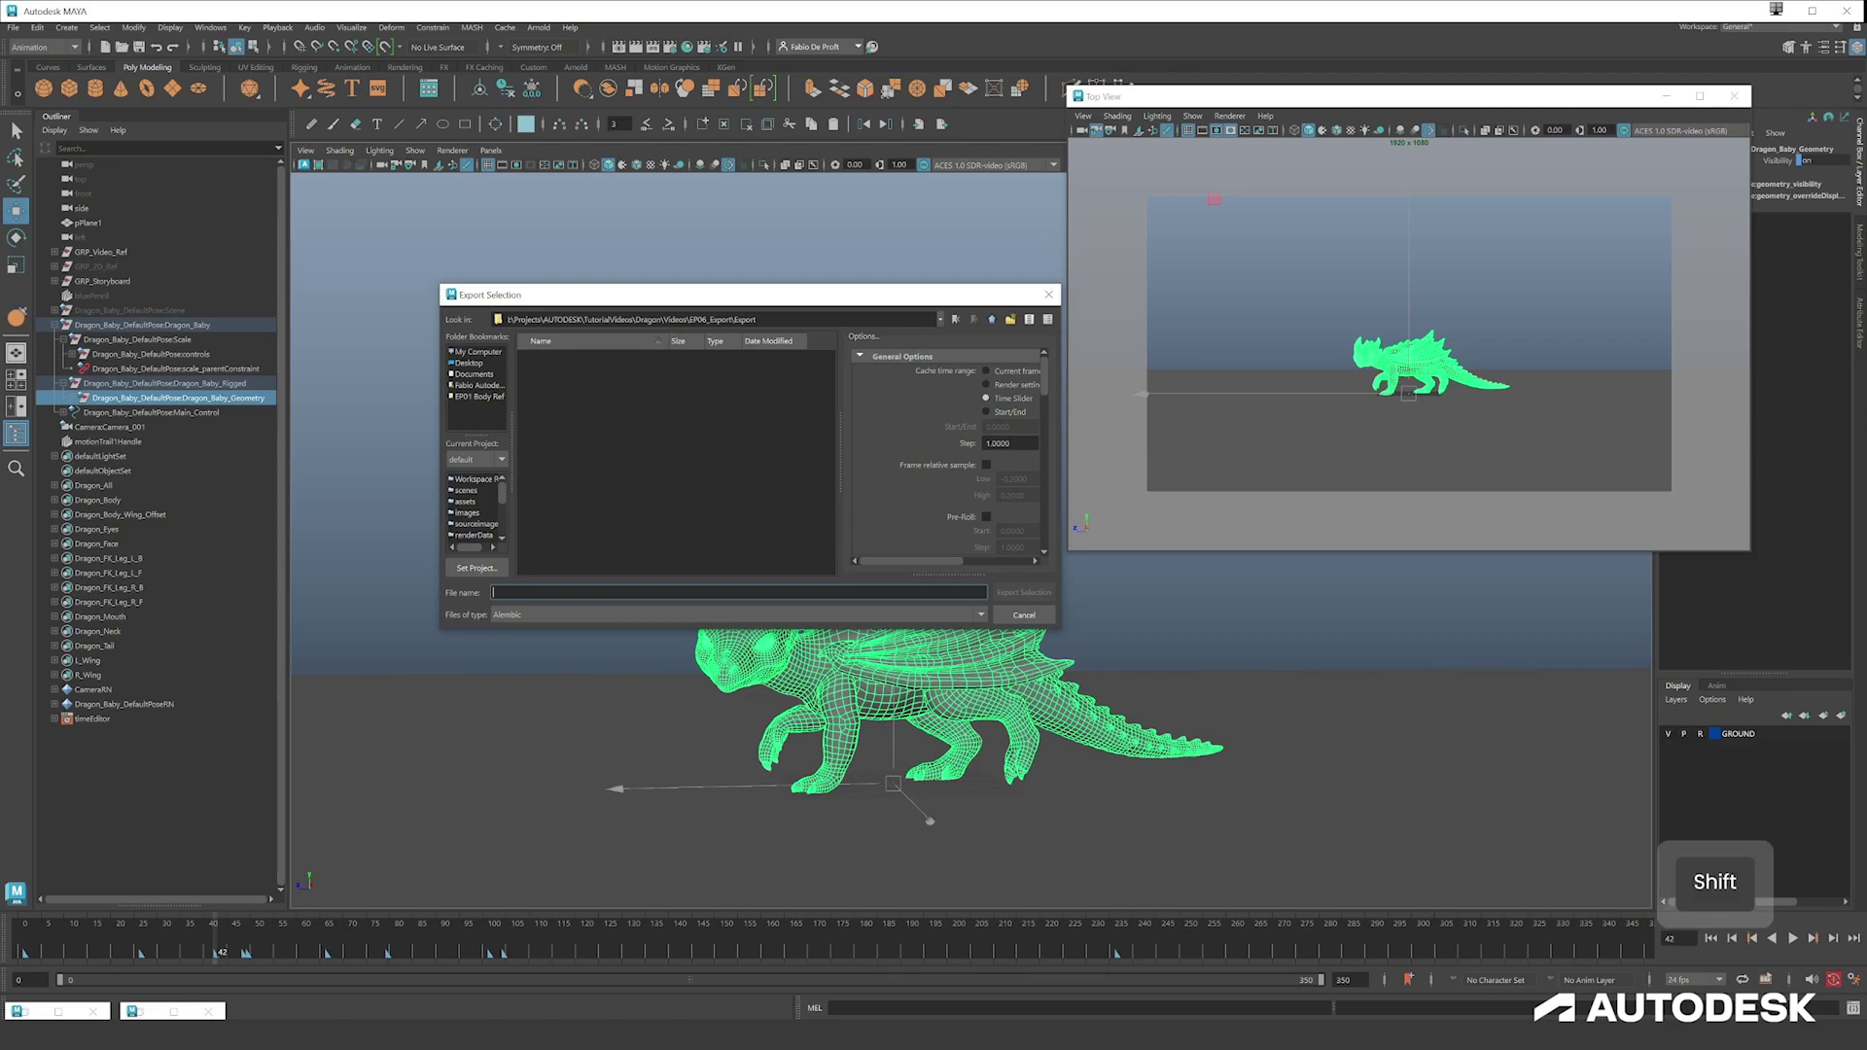
text(Autodesk)
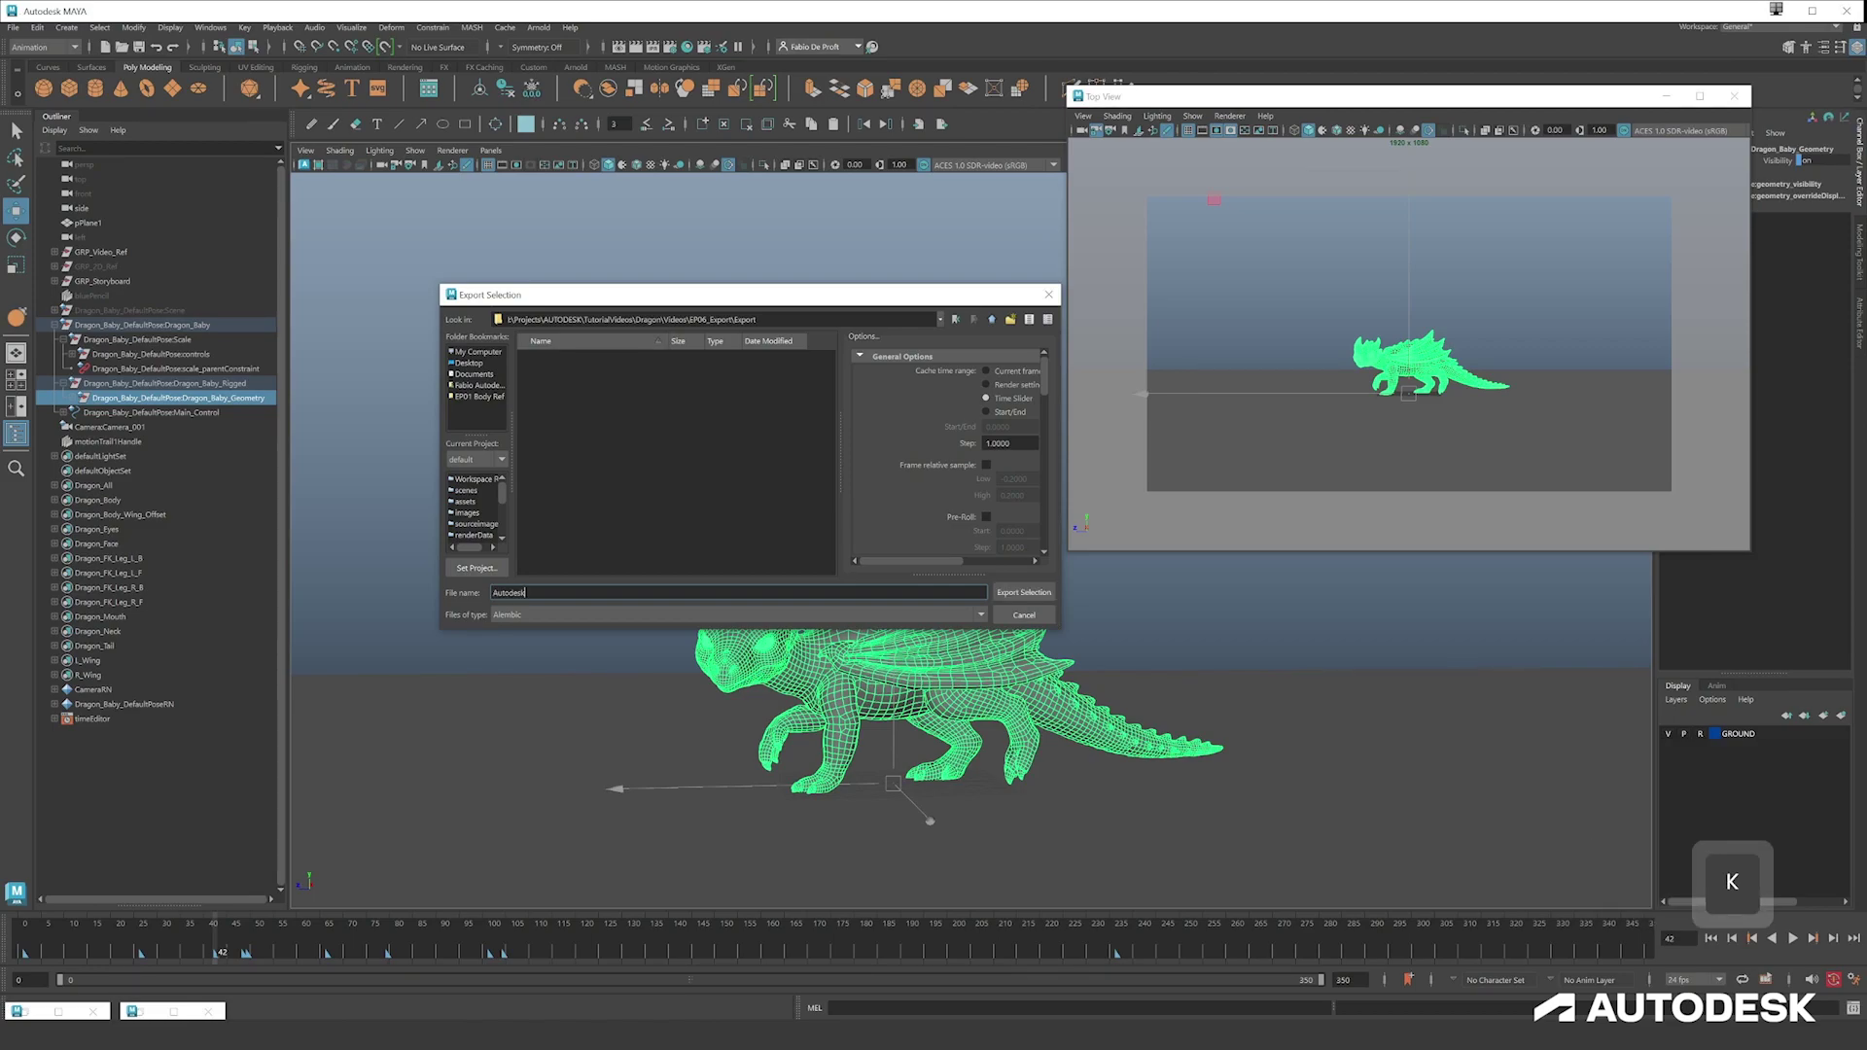
text(_Drago)
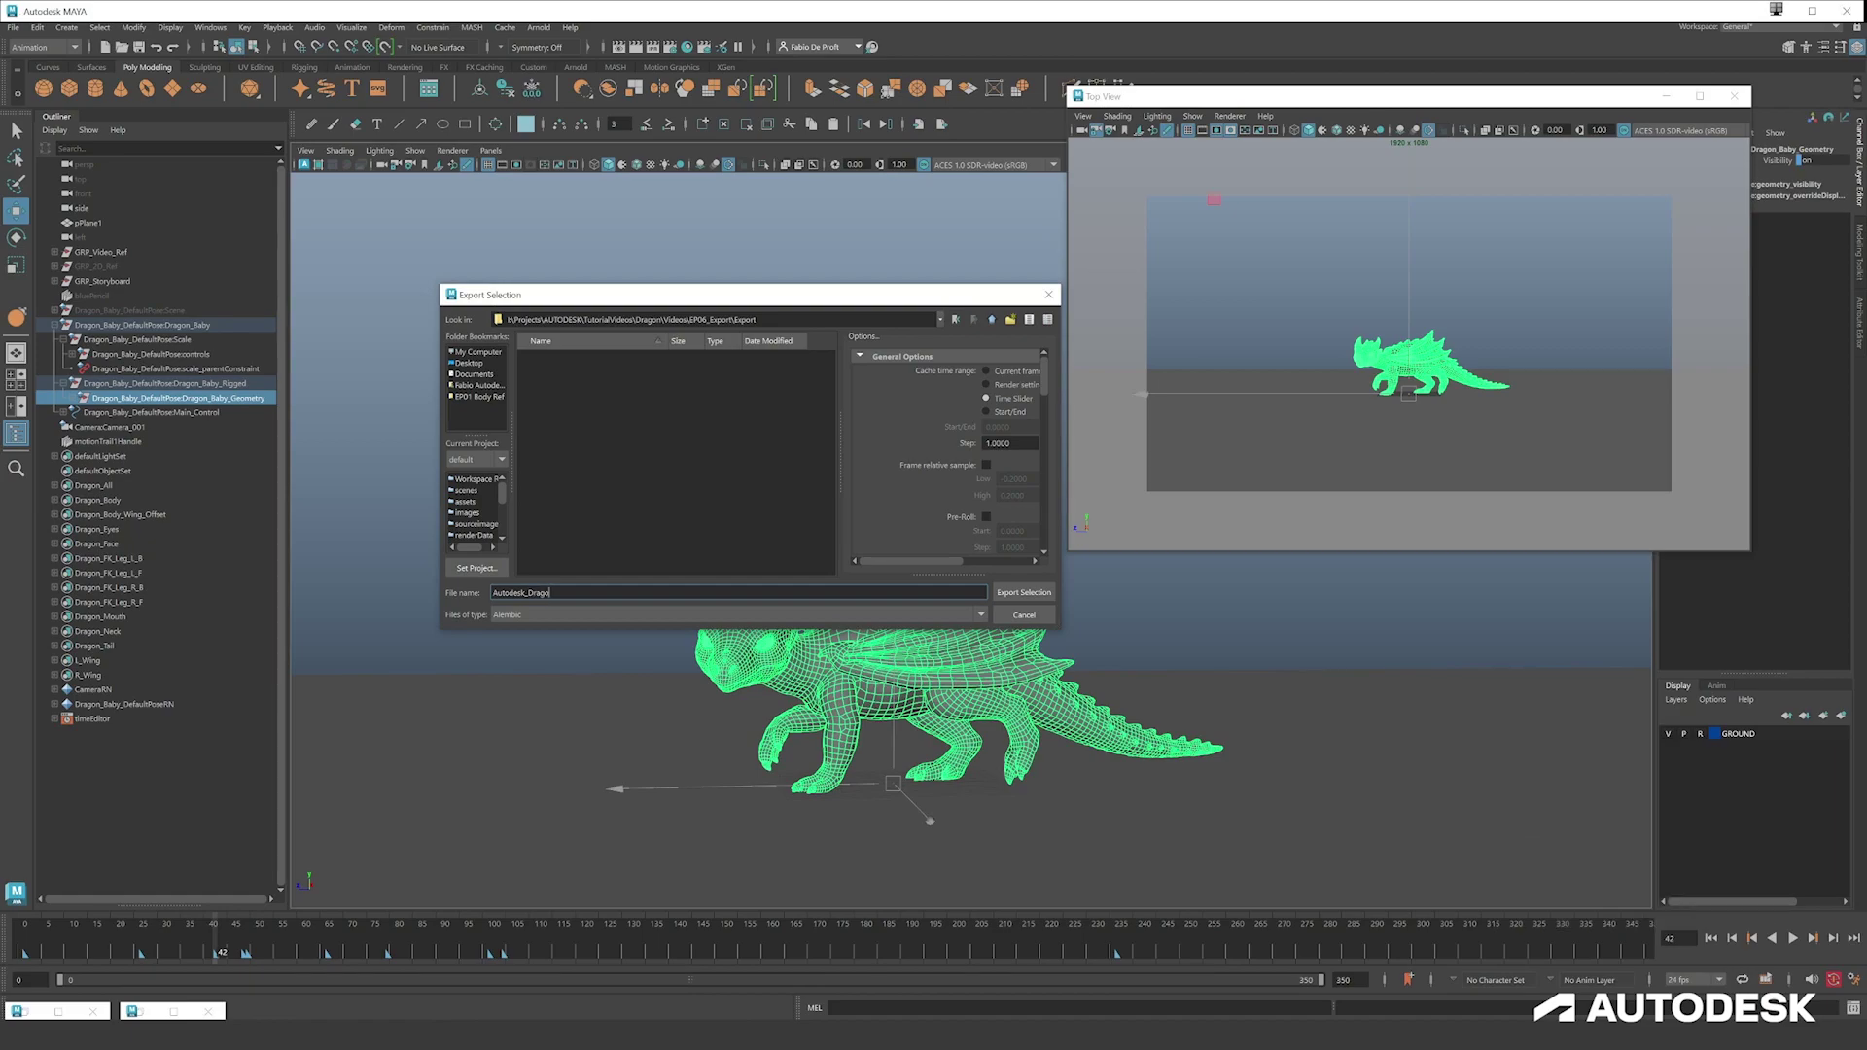
text(n_Tutorial_EP)
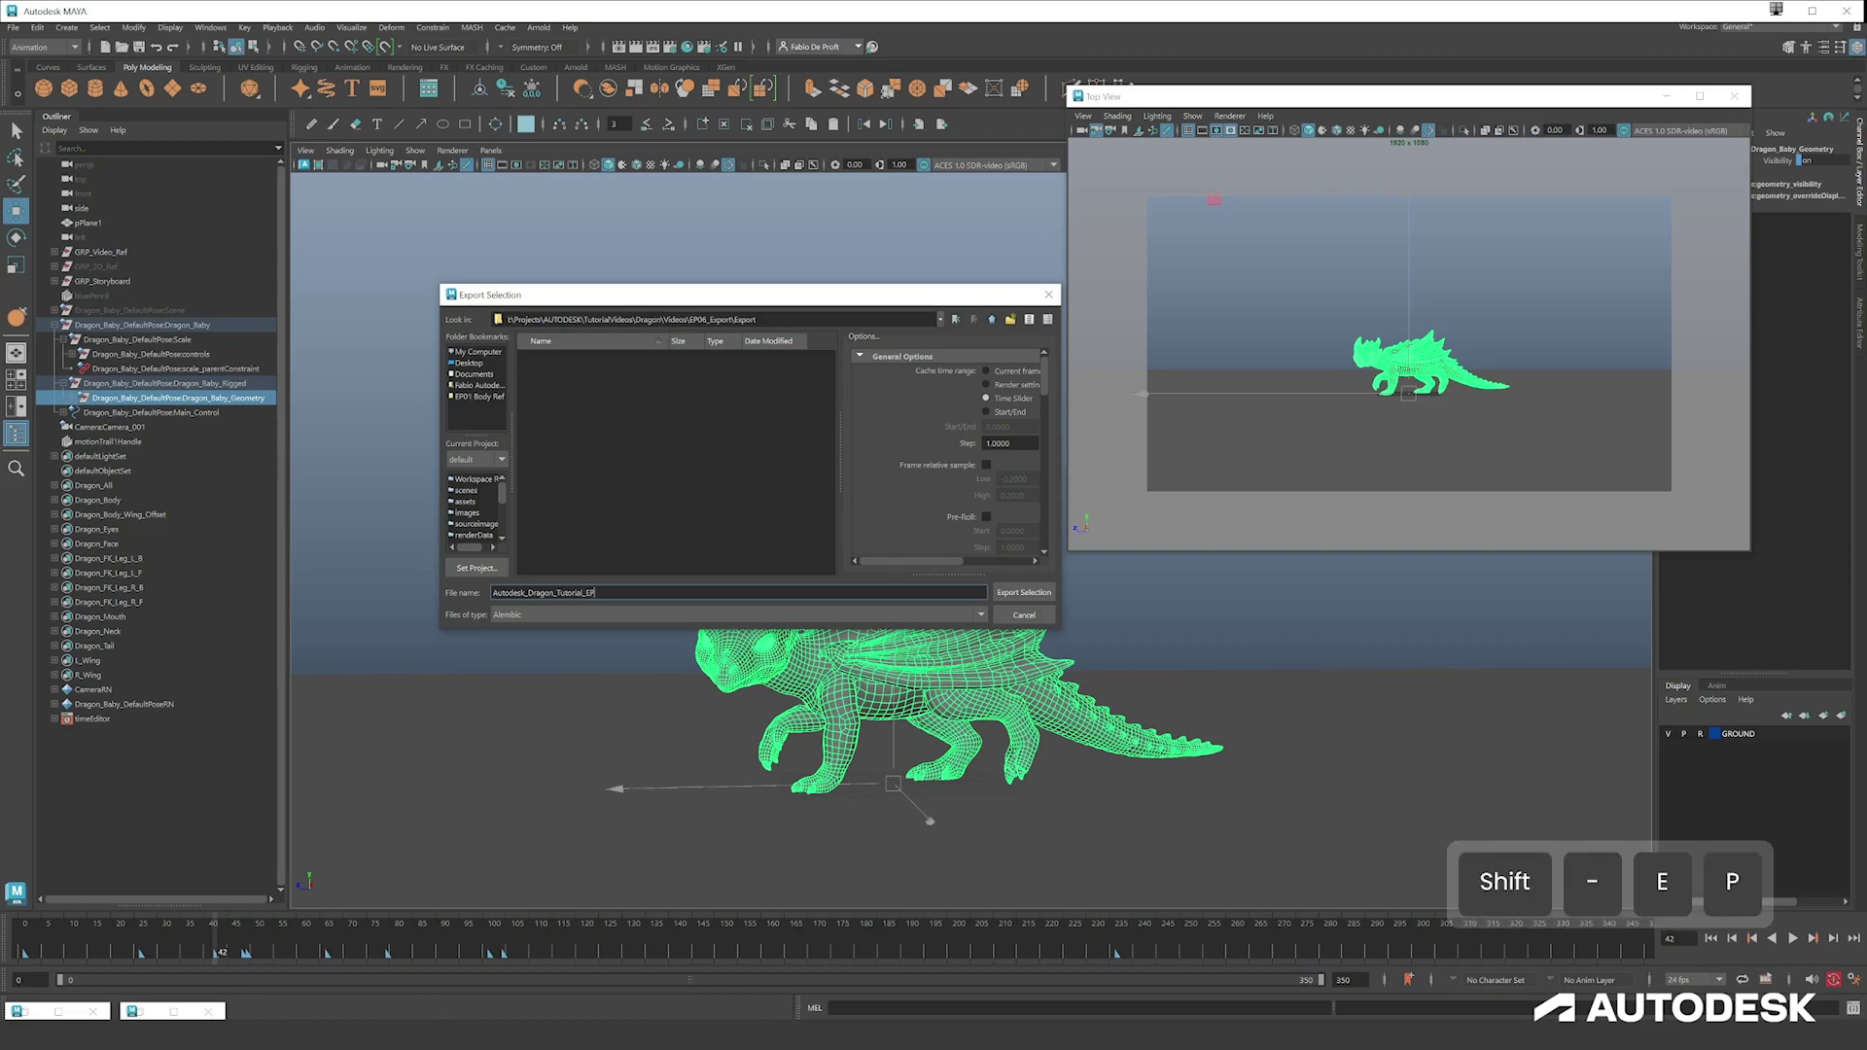
text(06_v013)
- Enlarge the Alembic export dialog and scroll to its Advanced Options
drag(1060, 630, 1352, 708)
drag(1124, 492, 890, 479)
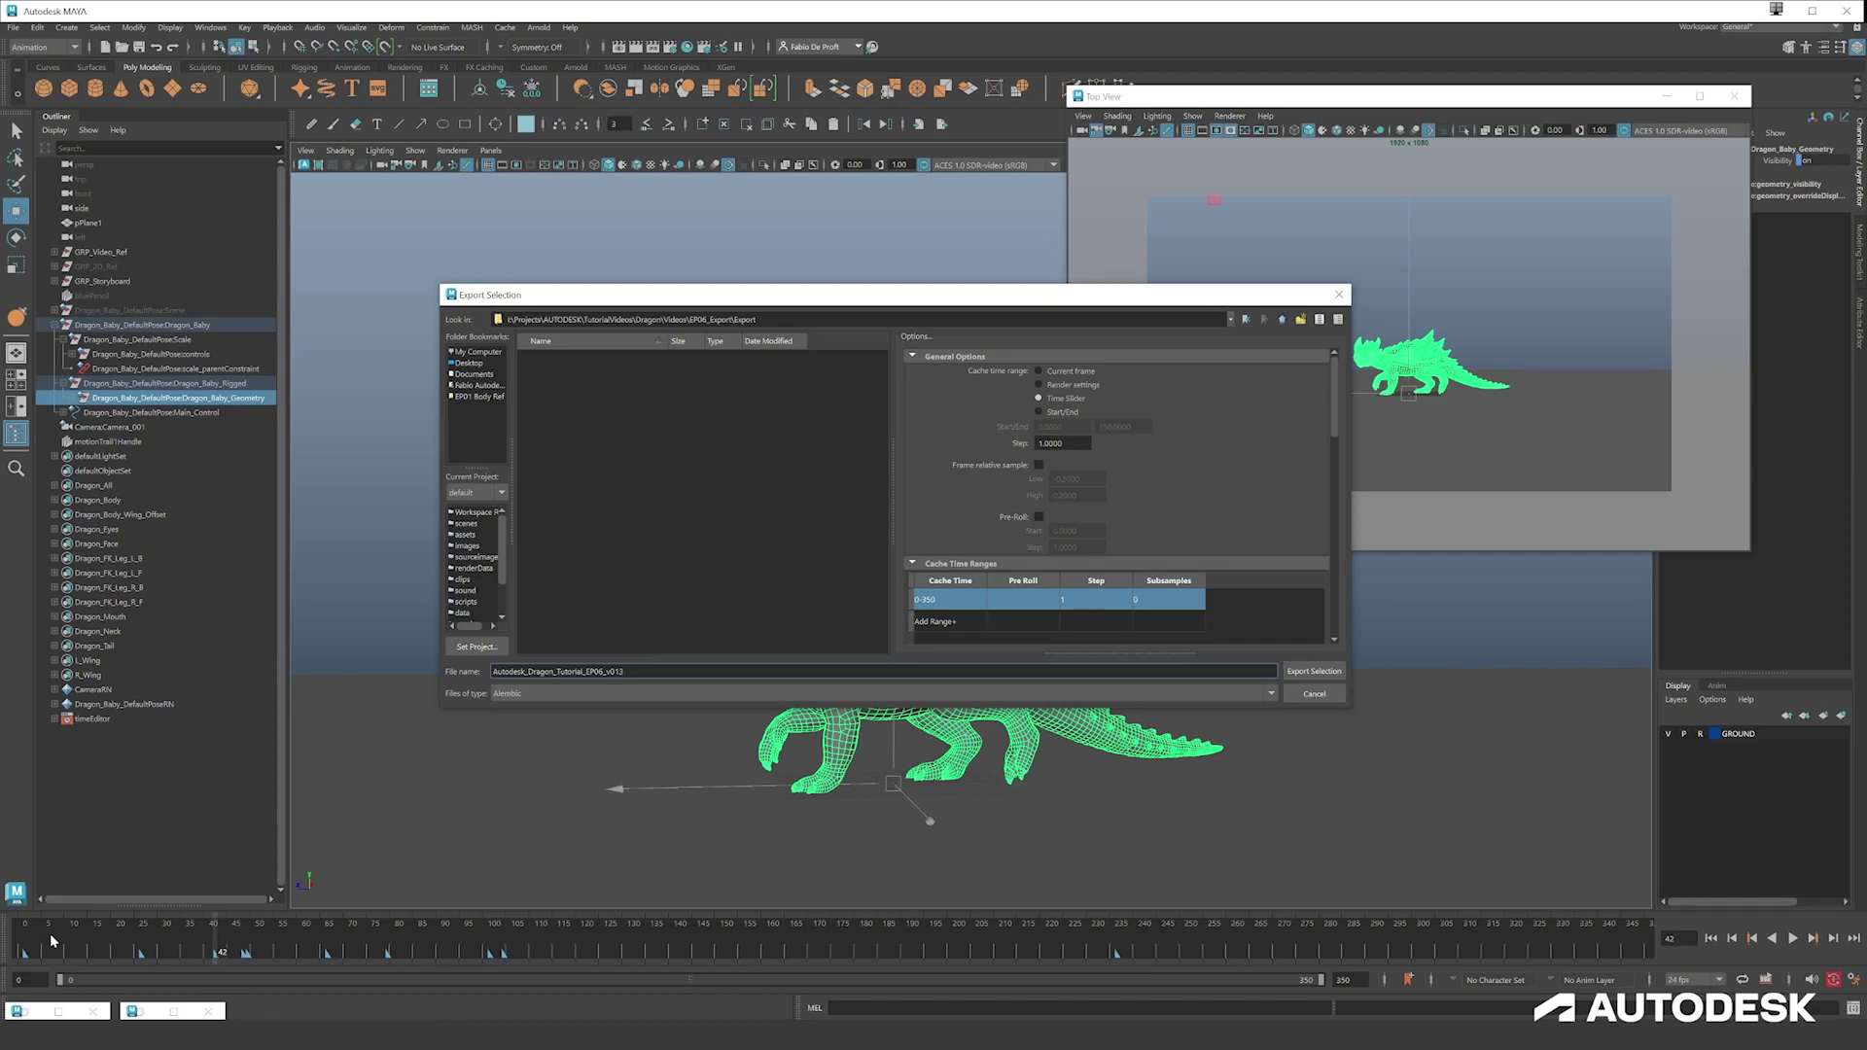
scroll(1243, 552, down, 1)
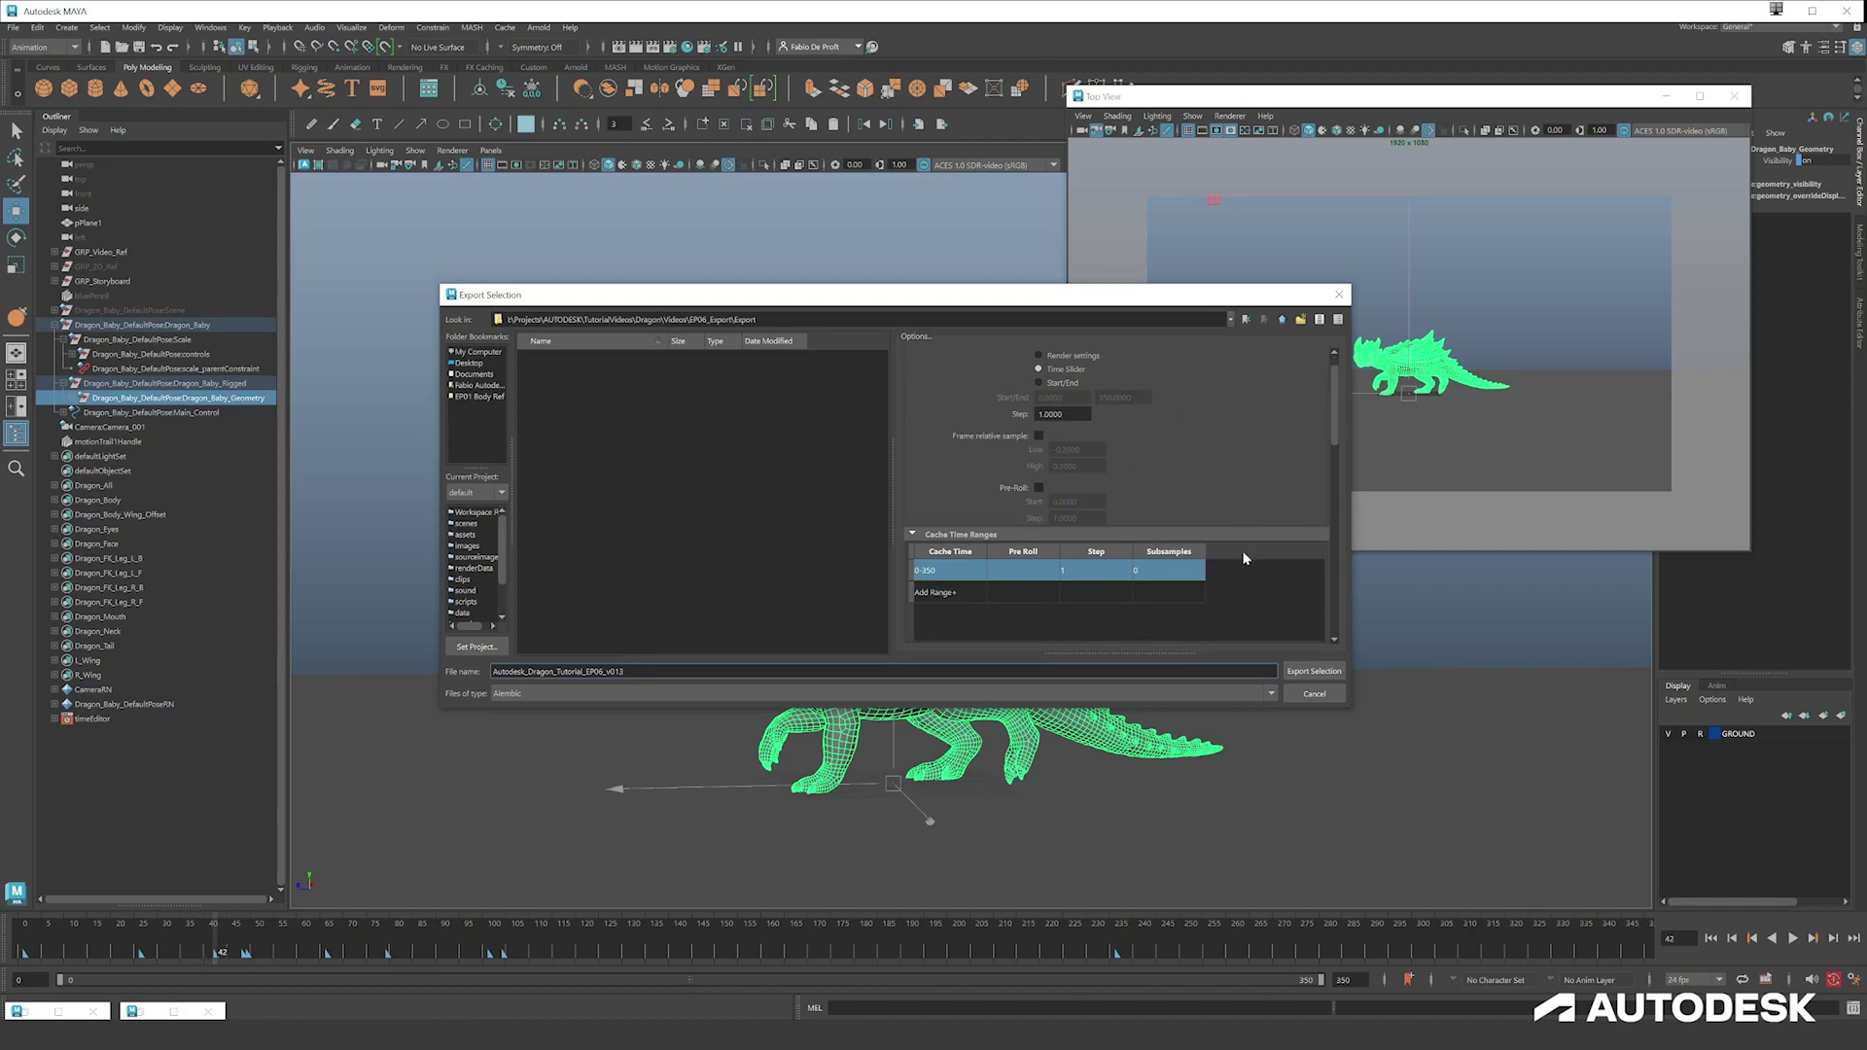
scroll(1243, 558, down, 3)
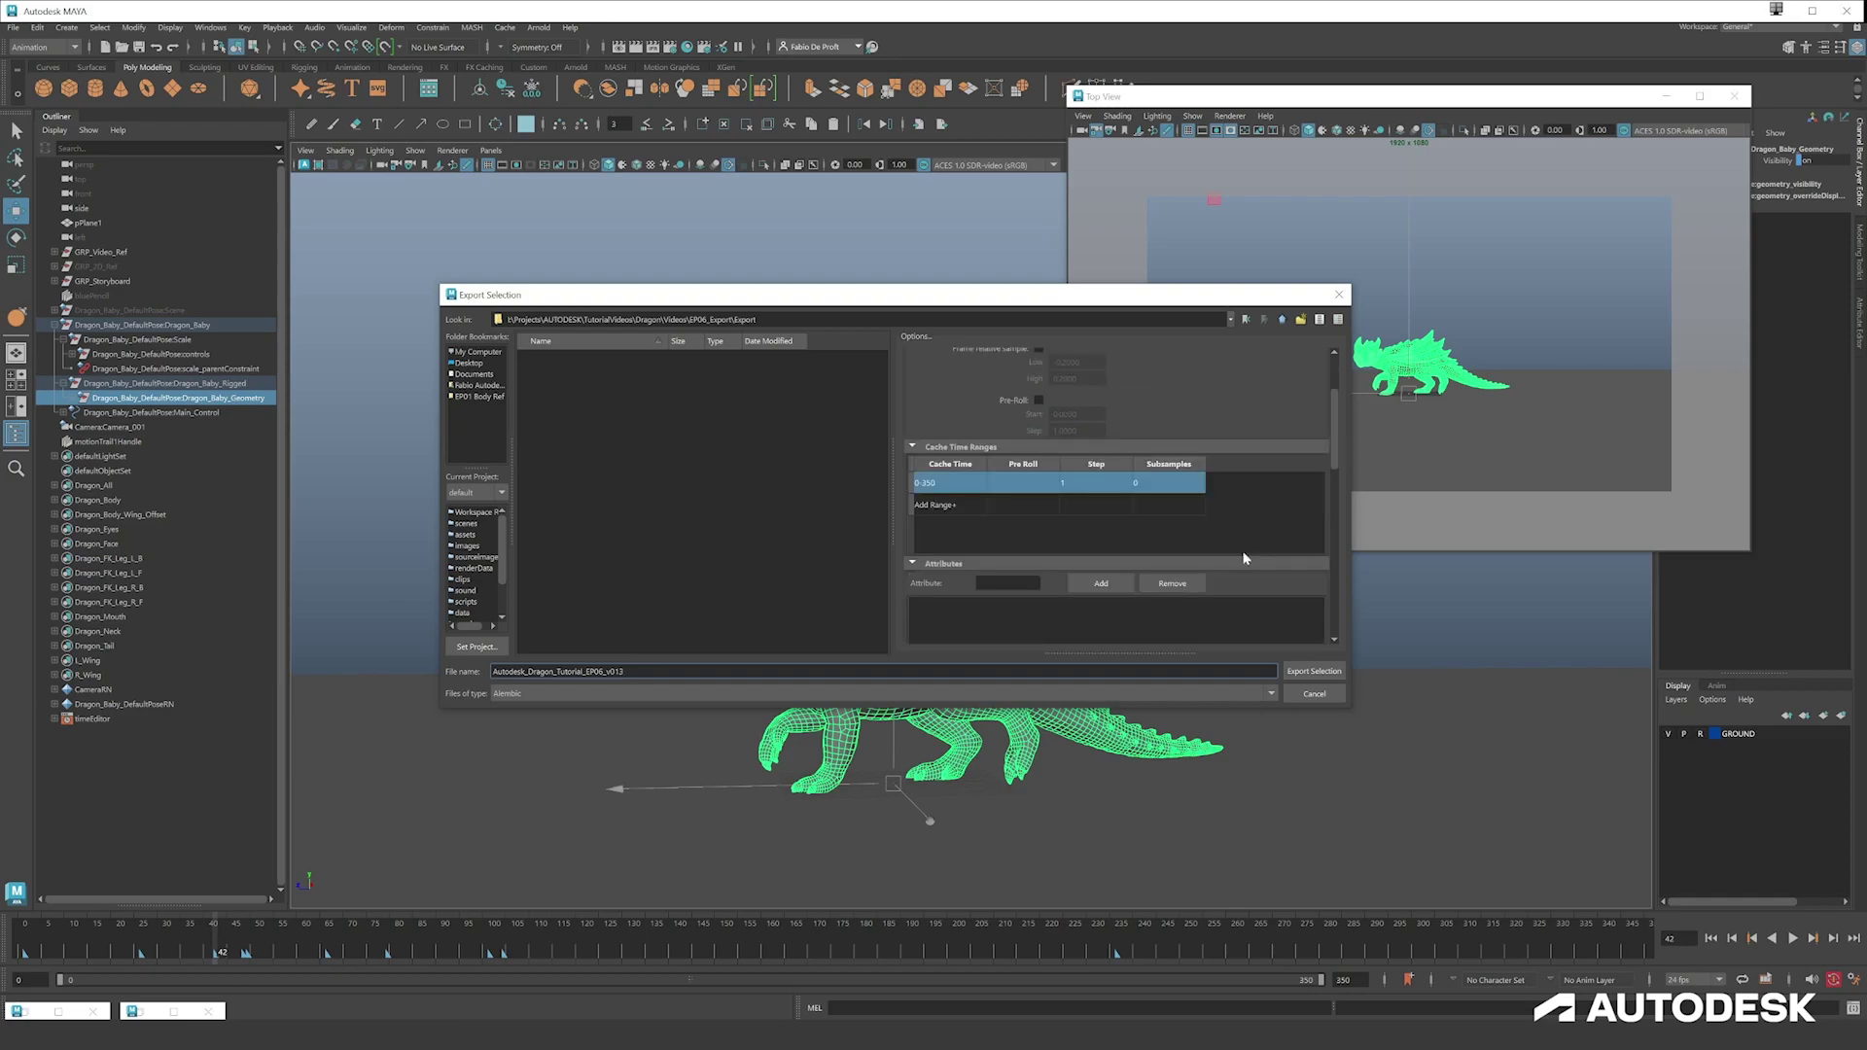
scroll(1242, 559, up, 2)
scroll(1070, 418, up, 2)
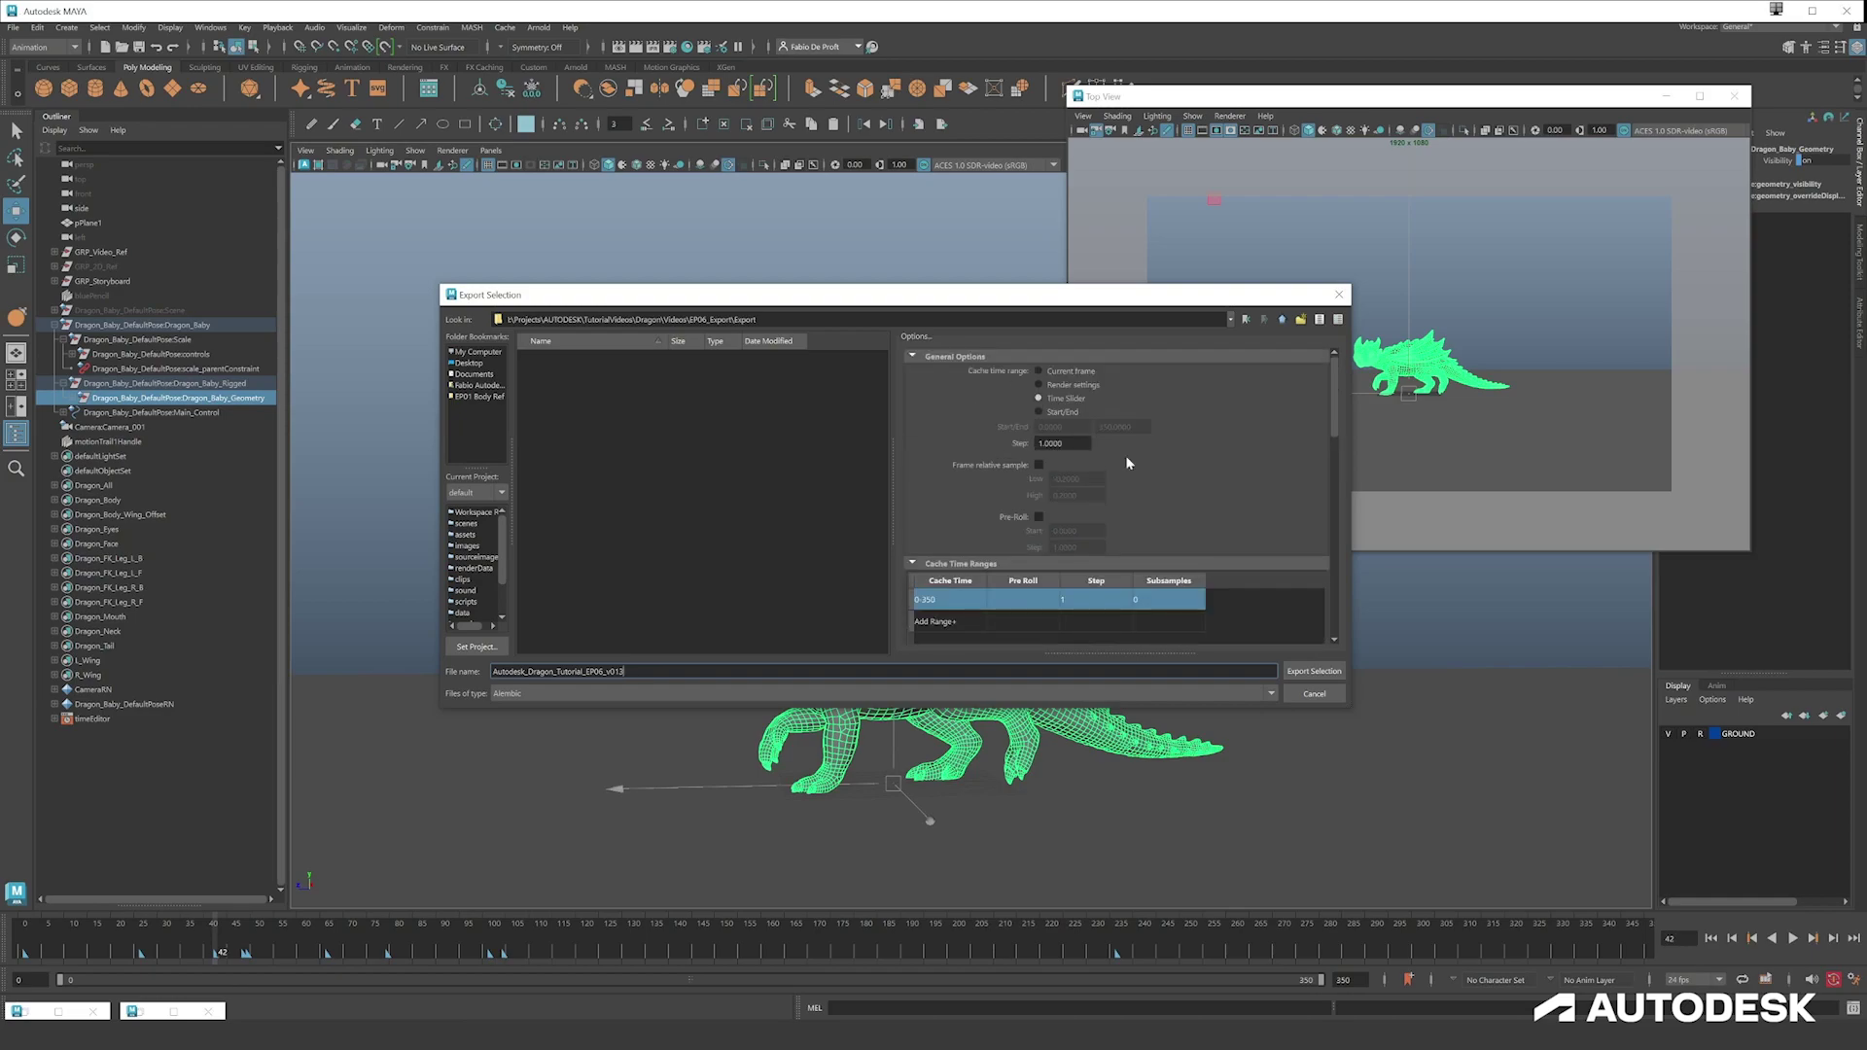
scroll(1212, 453, down, 10)
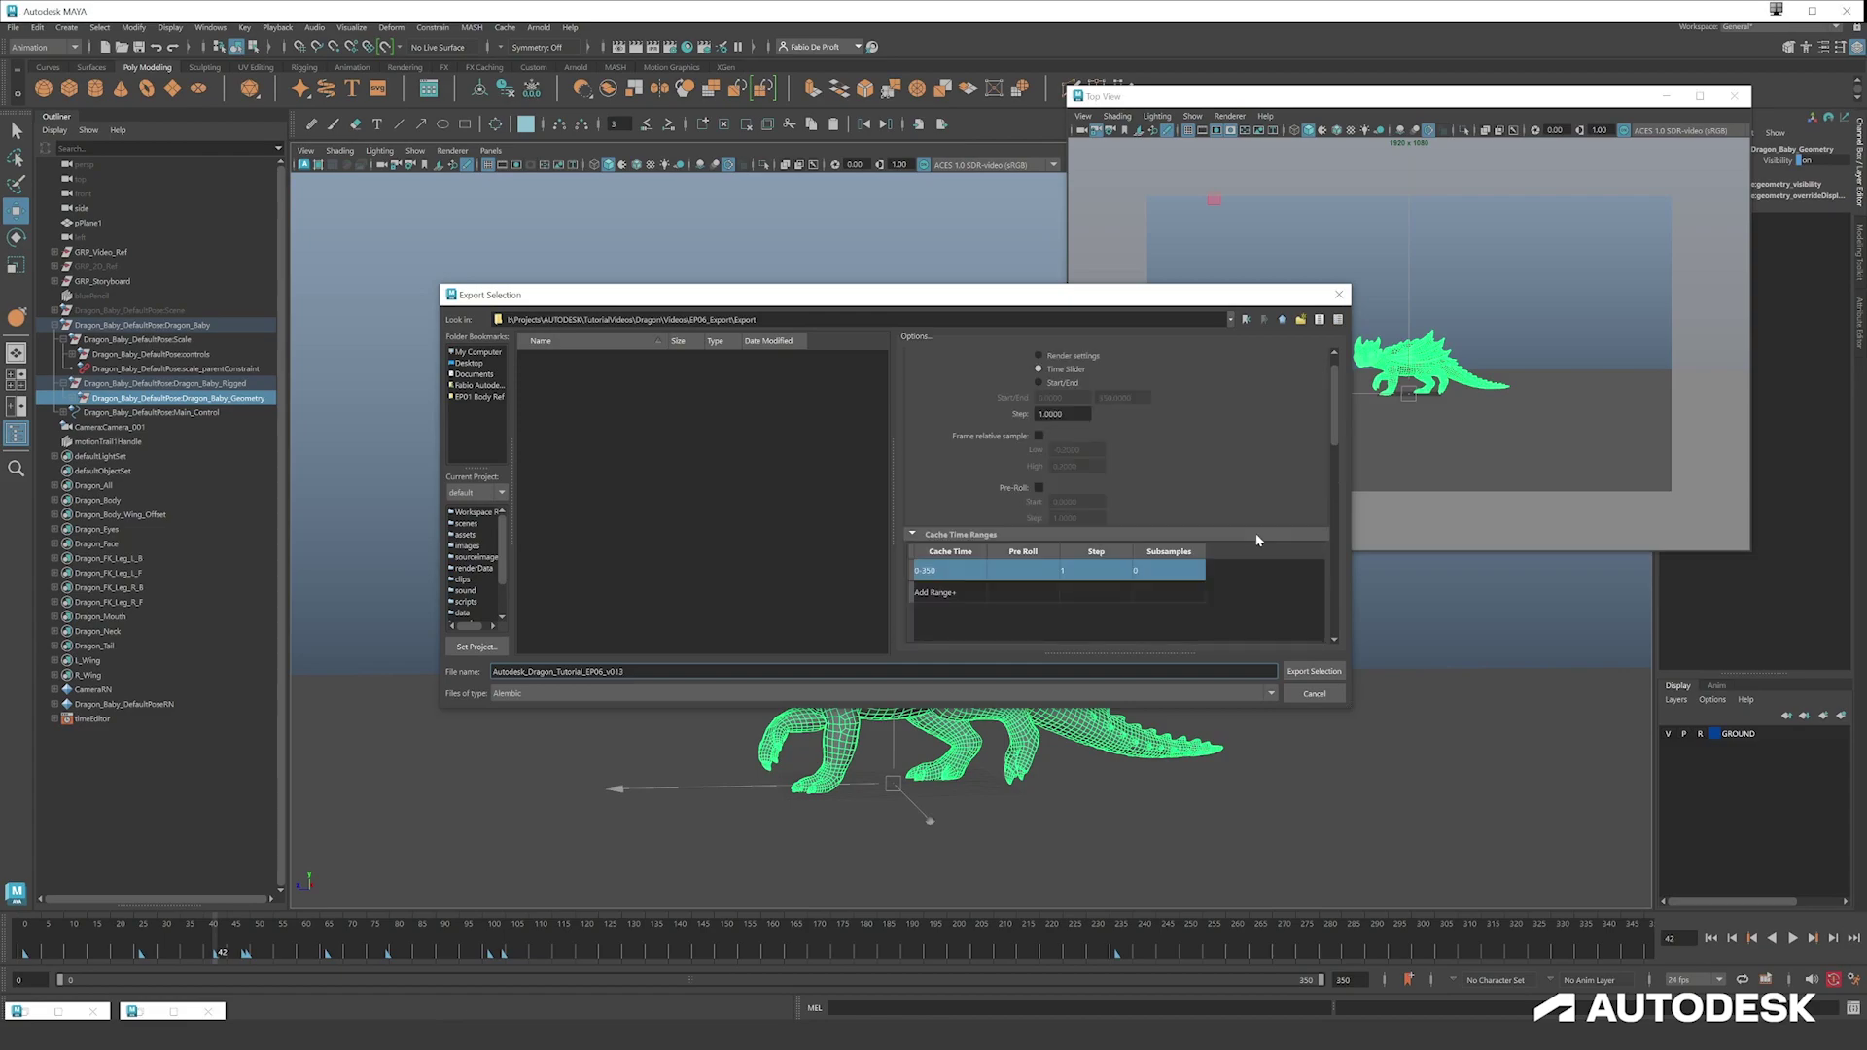
scroll(1200, 541, down, 5)
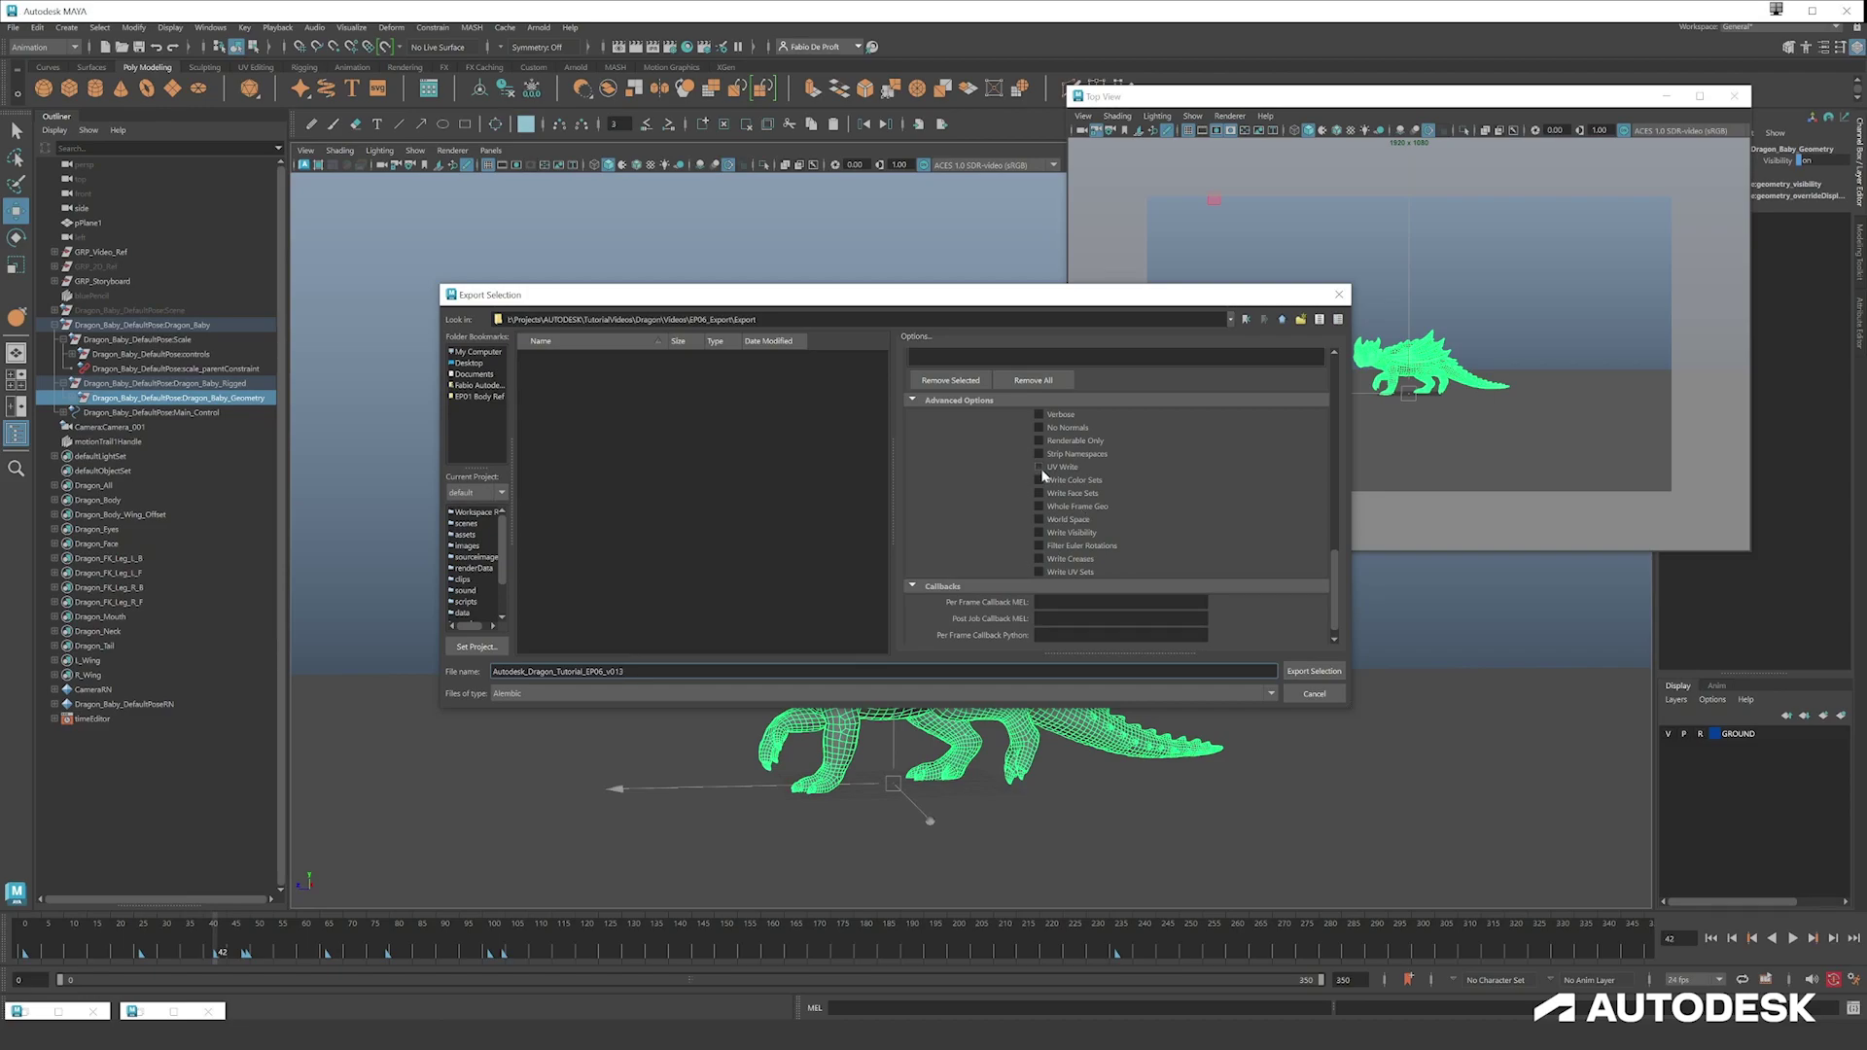
- Enable Write Color Sets, Write Face Sets and Renderable Only
click(1104, 481)
click(1089, 494)
scroll(1159, 445, down, 1)
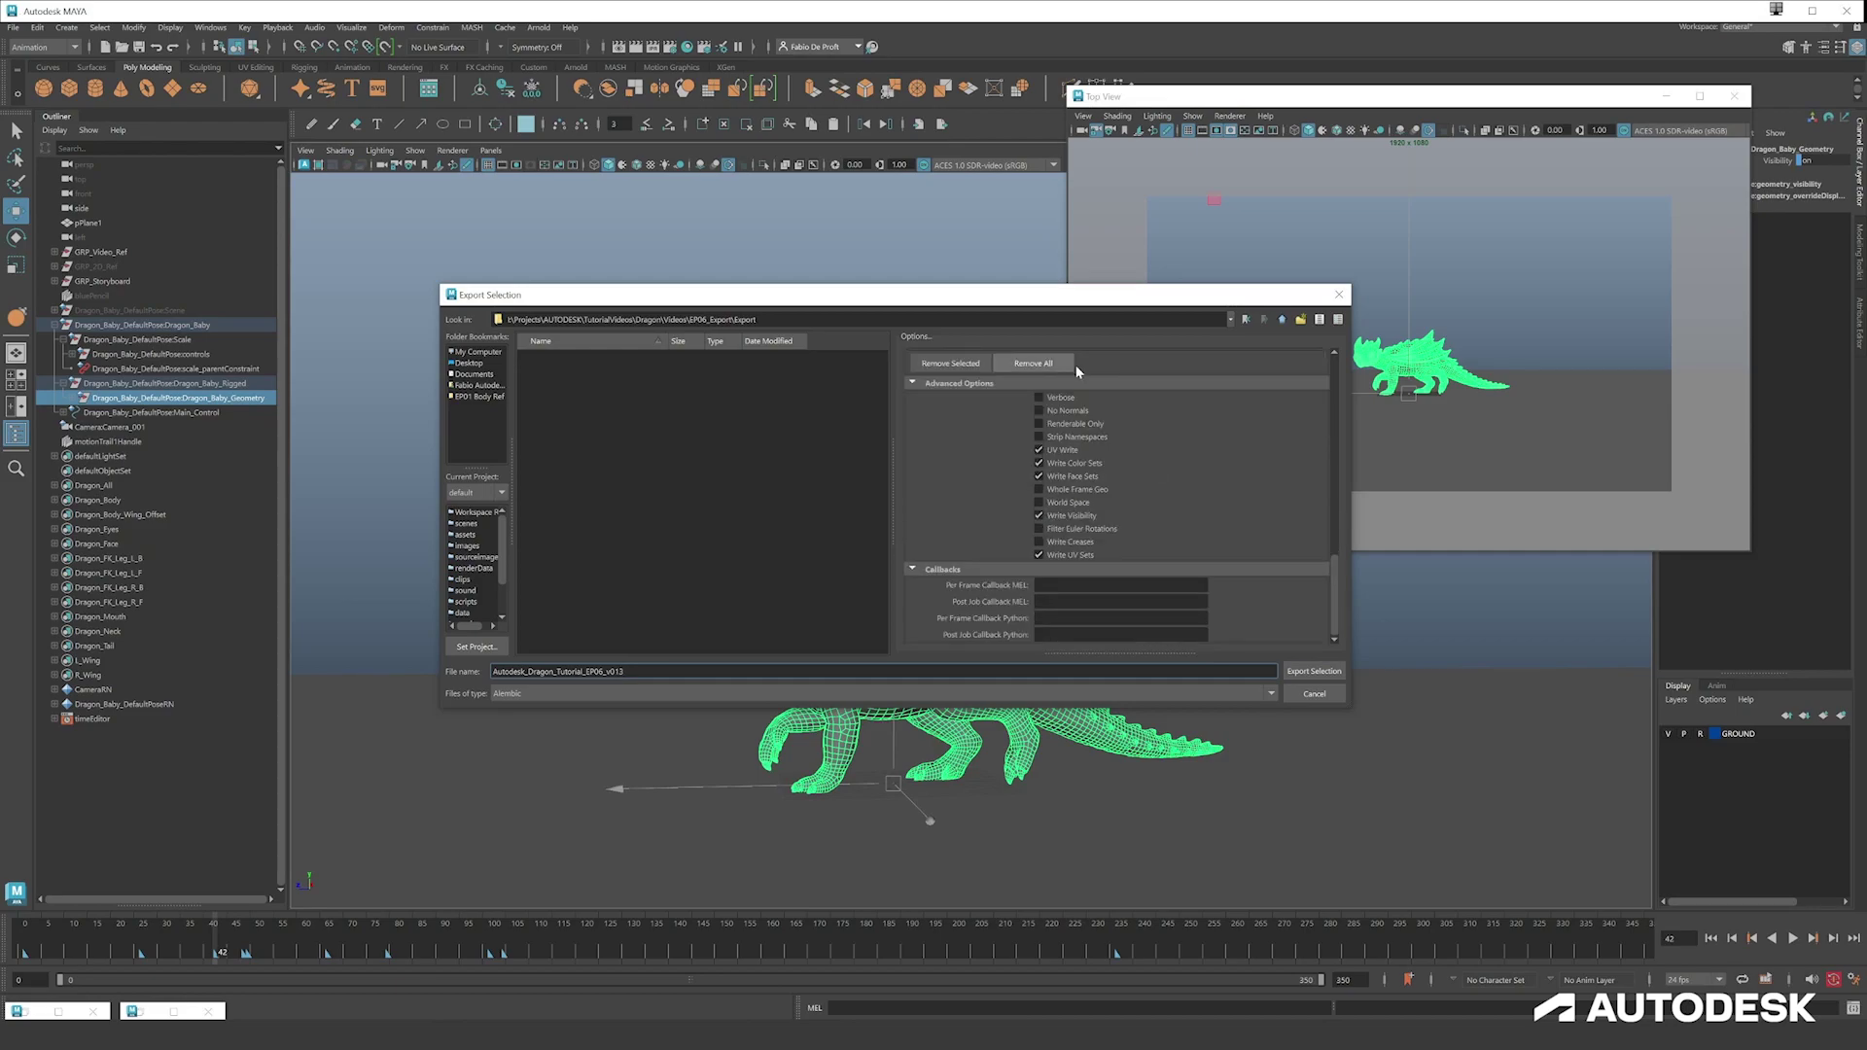
click(1039, 424)
- Run Export Selection to write the dragon's animation to the Alembic cache
click(1313, 672)
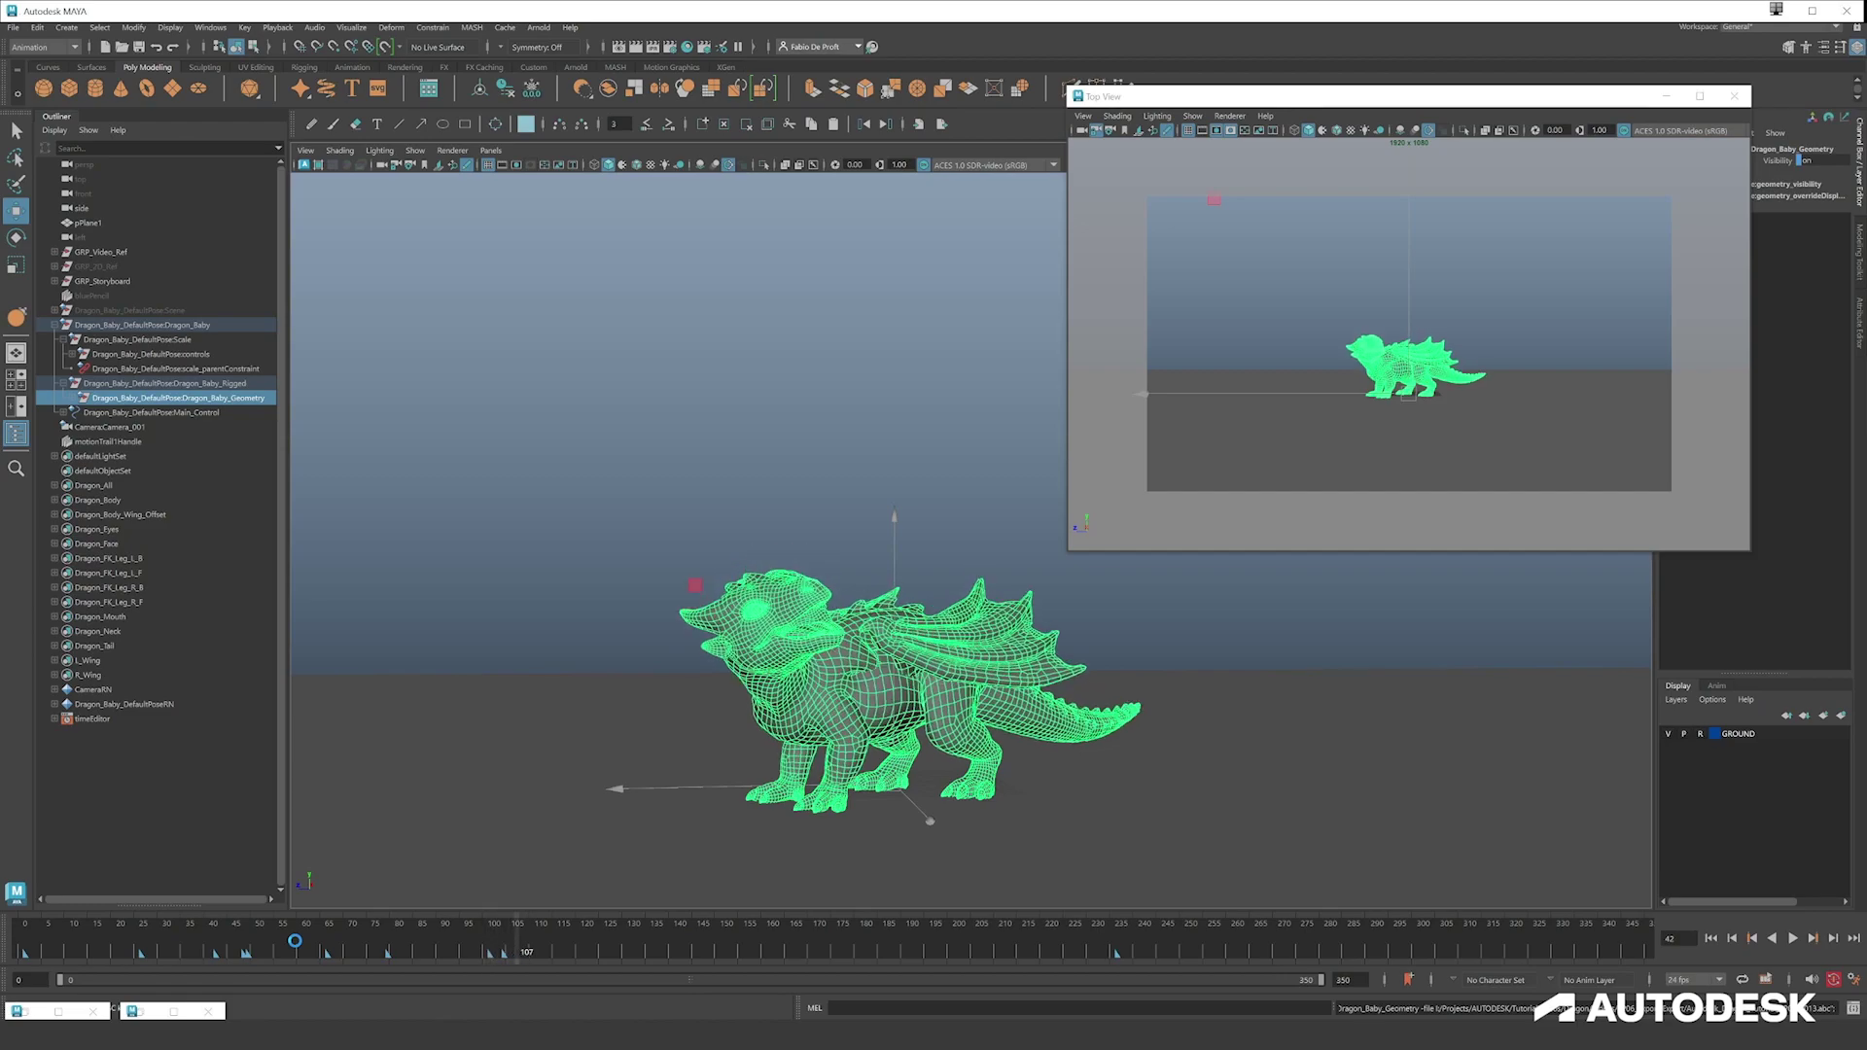
- Launch Maya 2024 from the Windows search
key(super)
text(may)
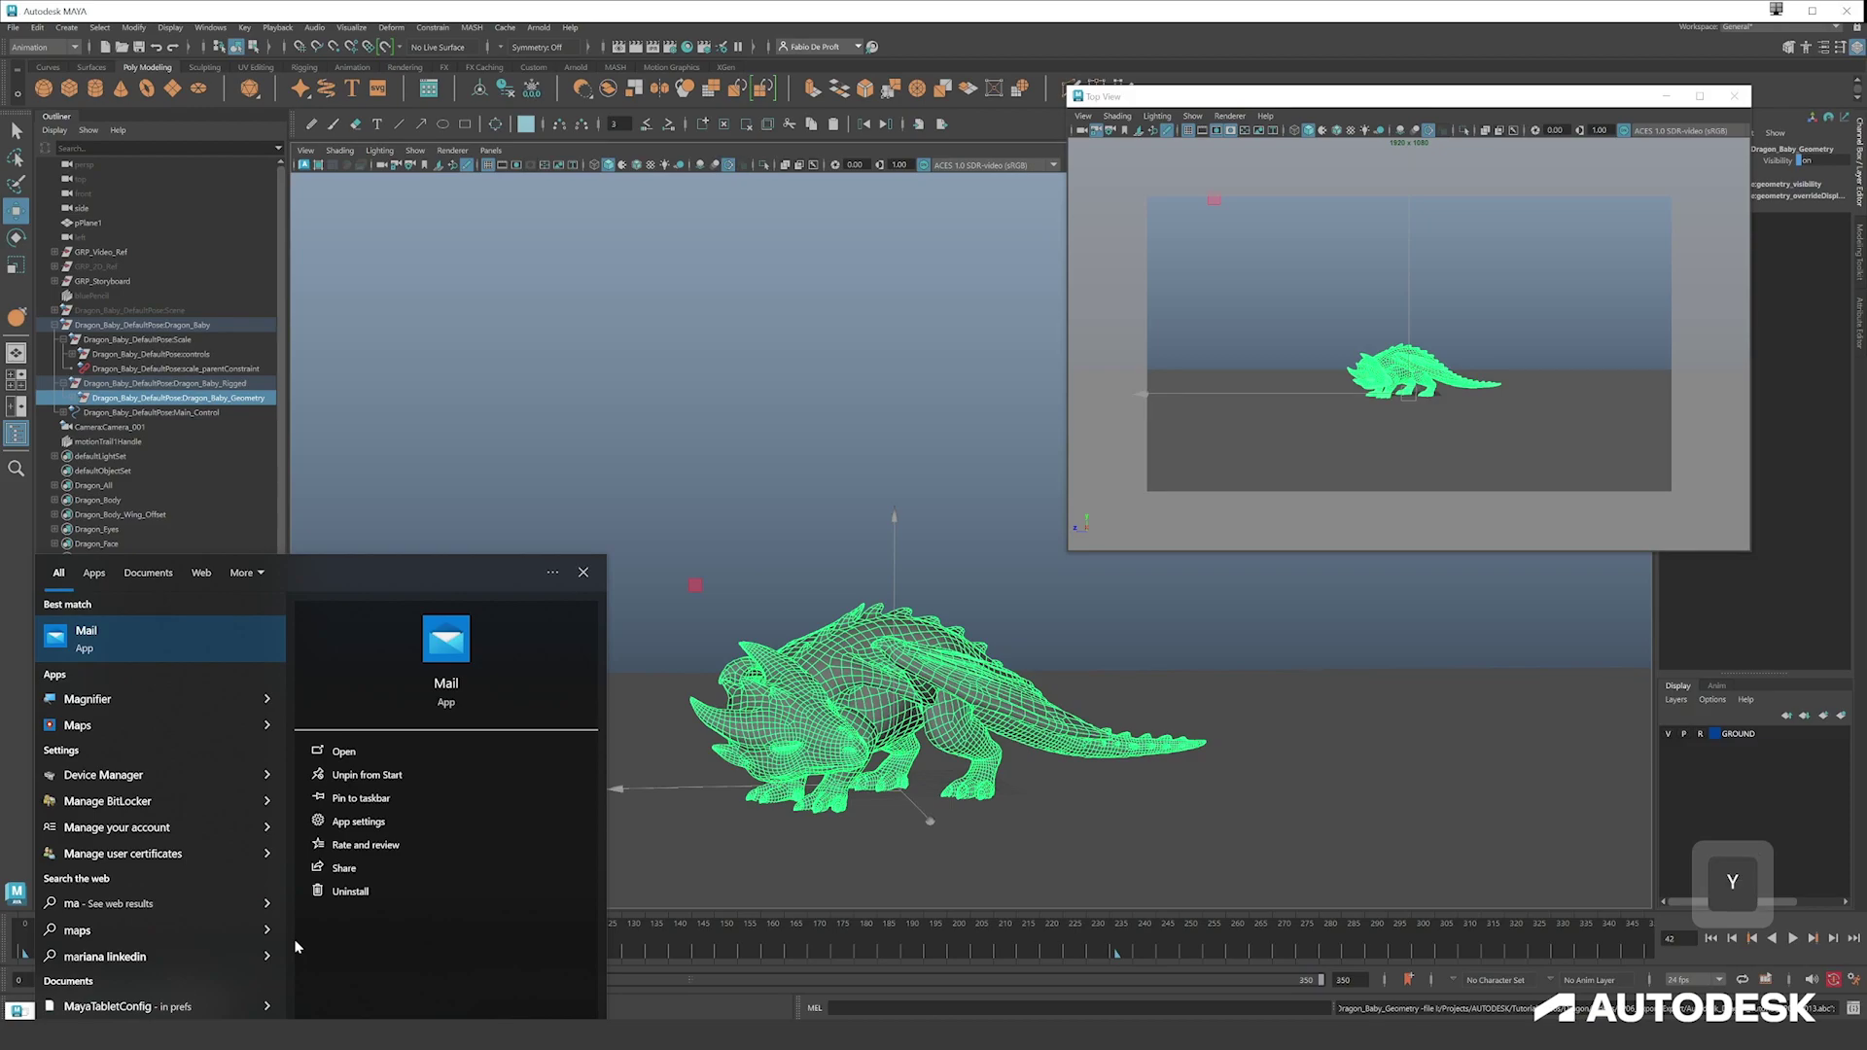
text(a)
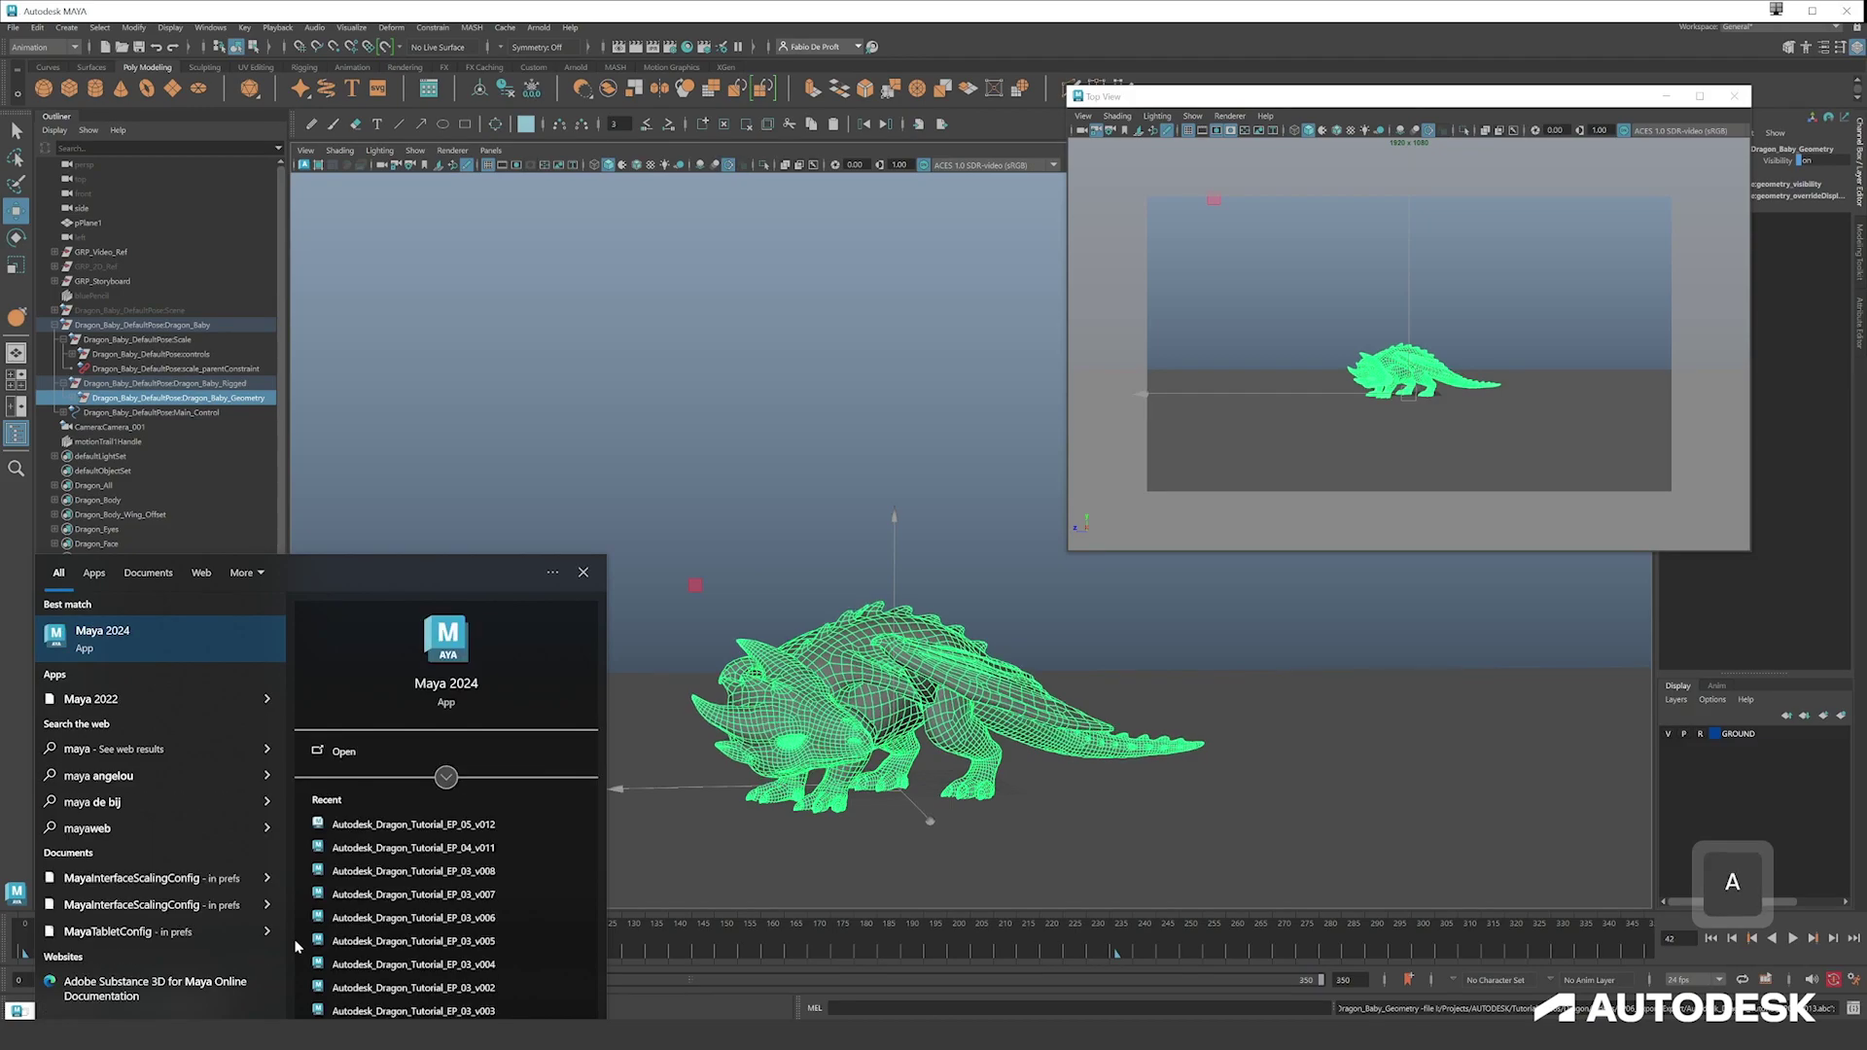
key(Return)
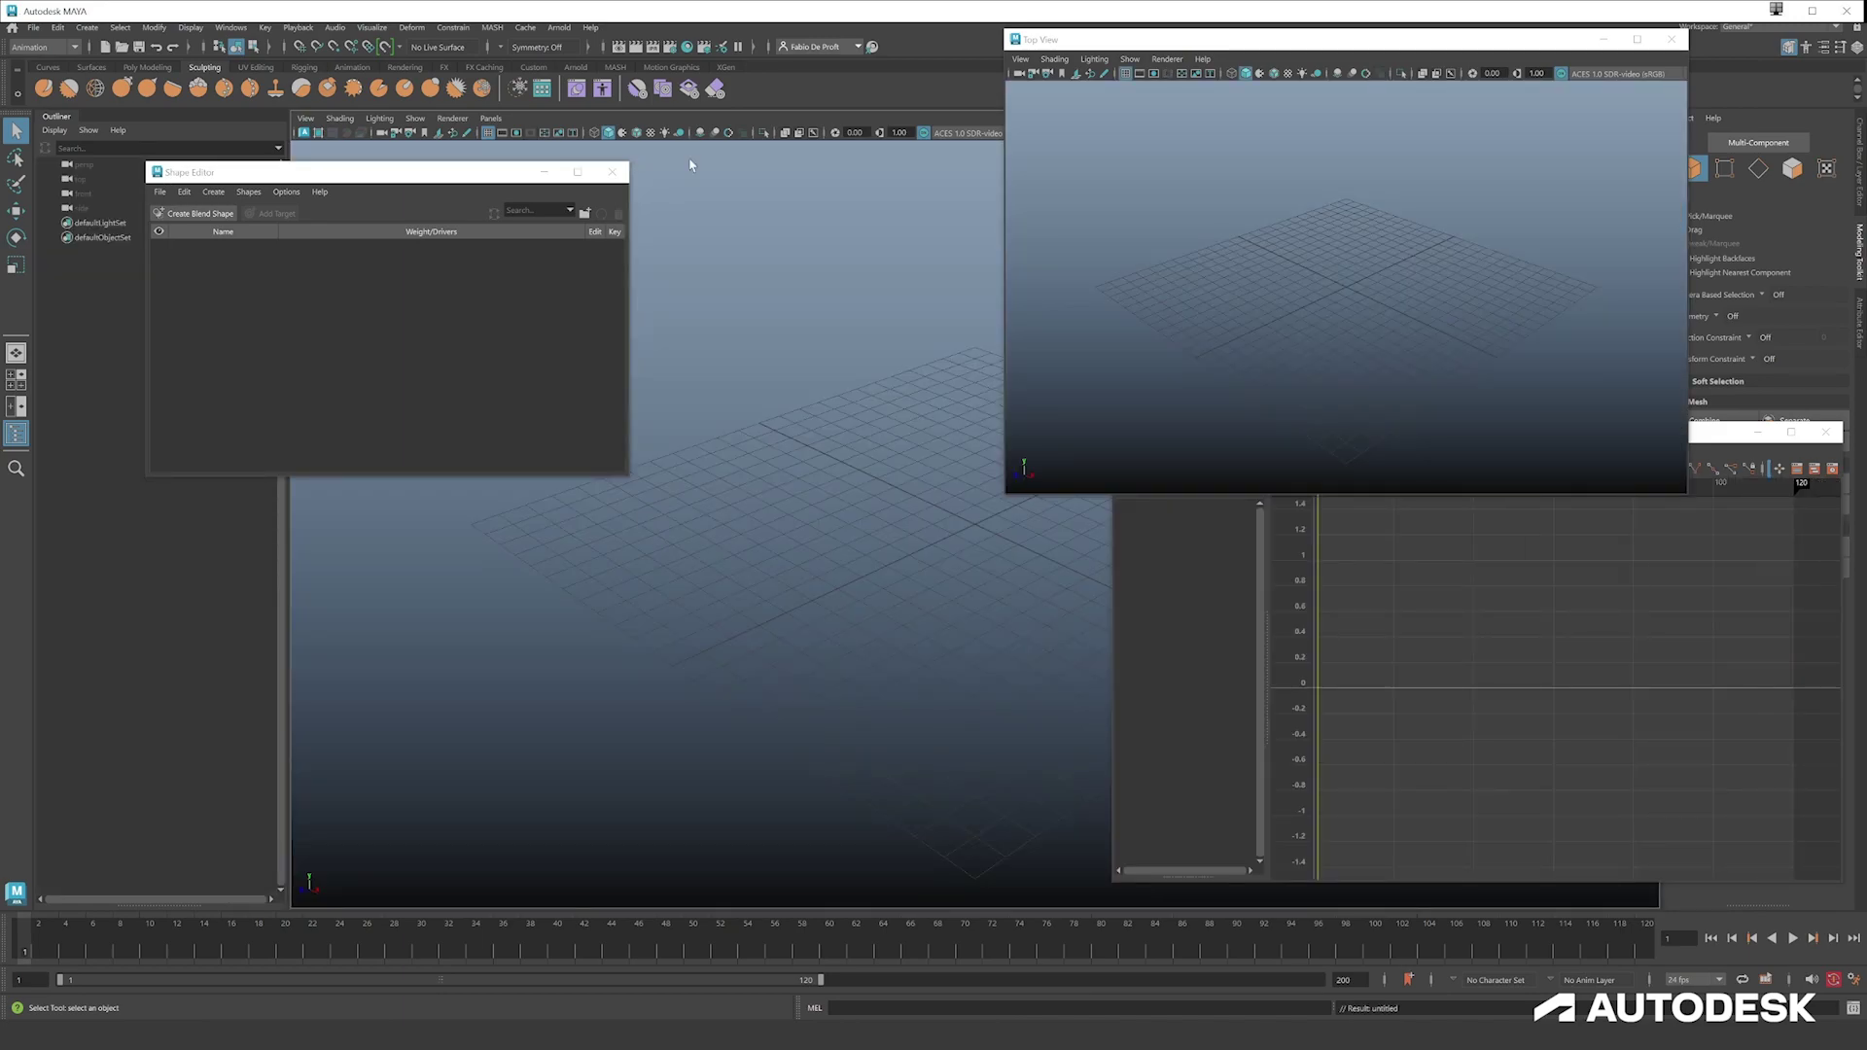
- Close the leftover Top View, Graph Editor and Shape Editor windows
click(1671, 38)
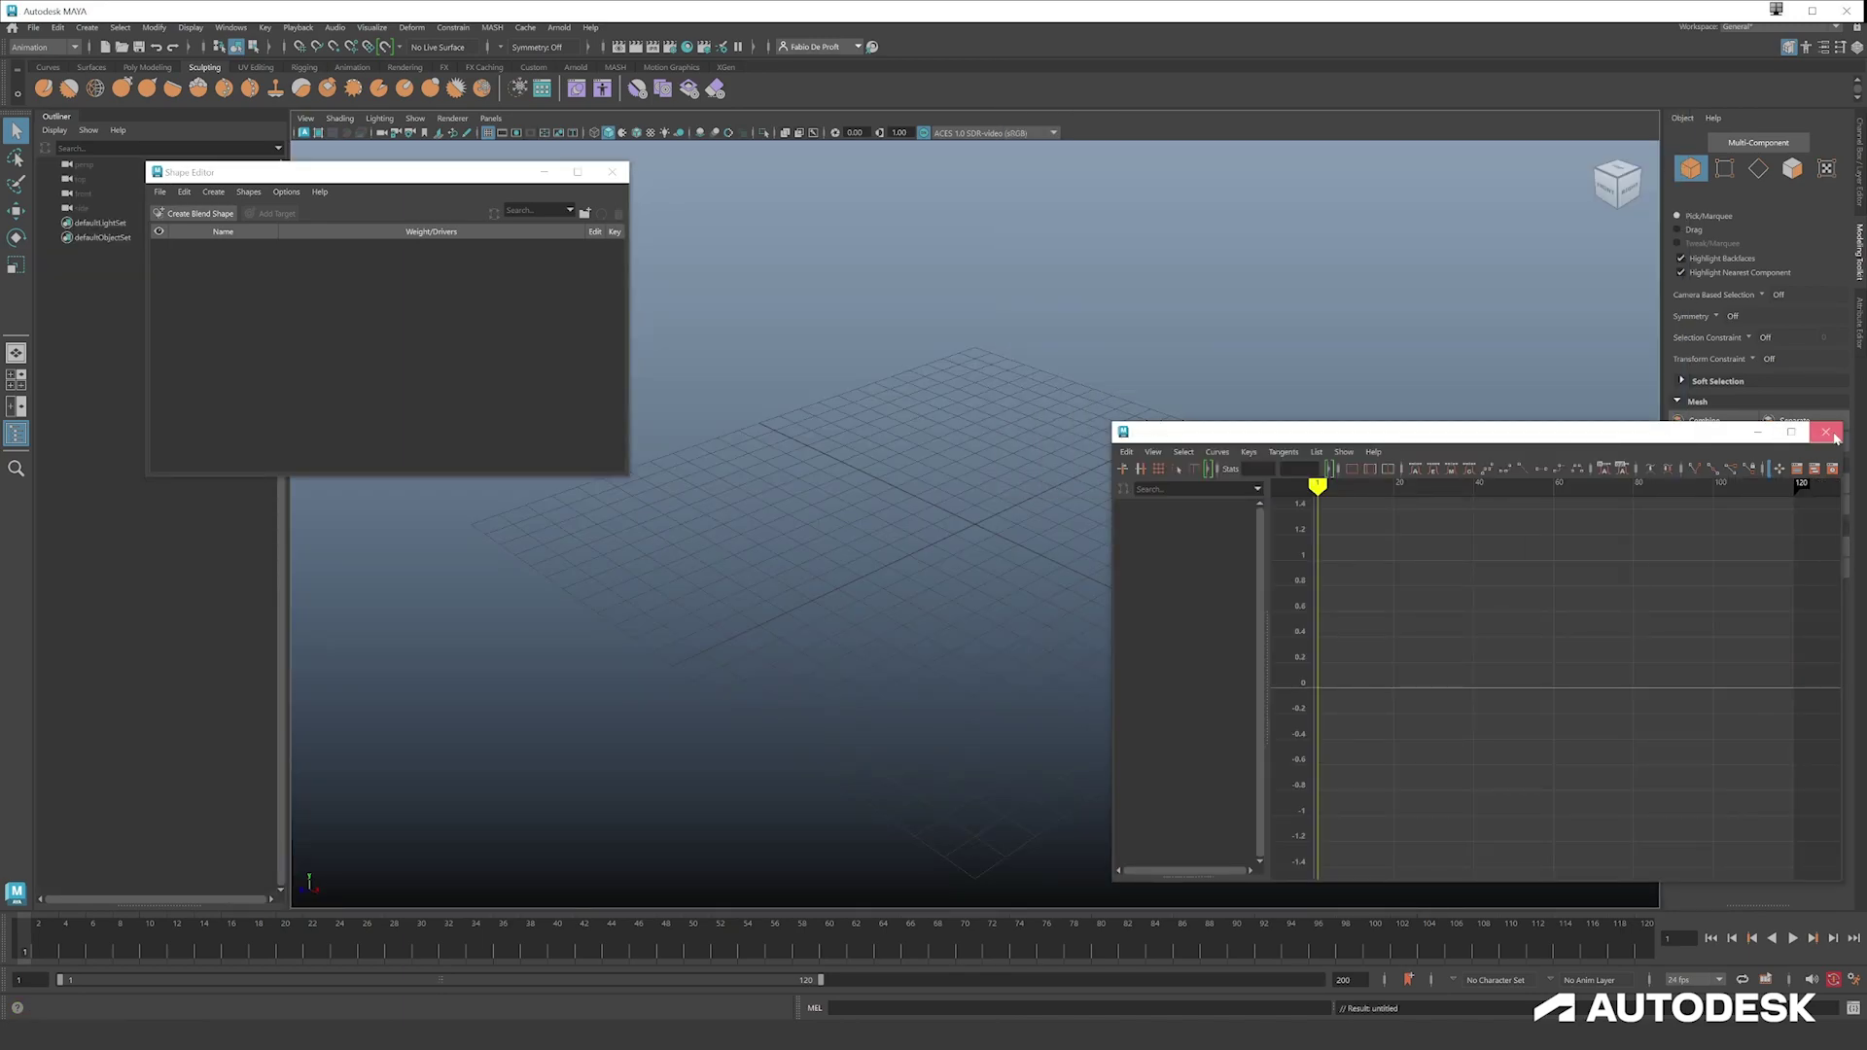
click(1826, 431)
click(614, 172)
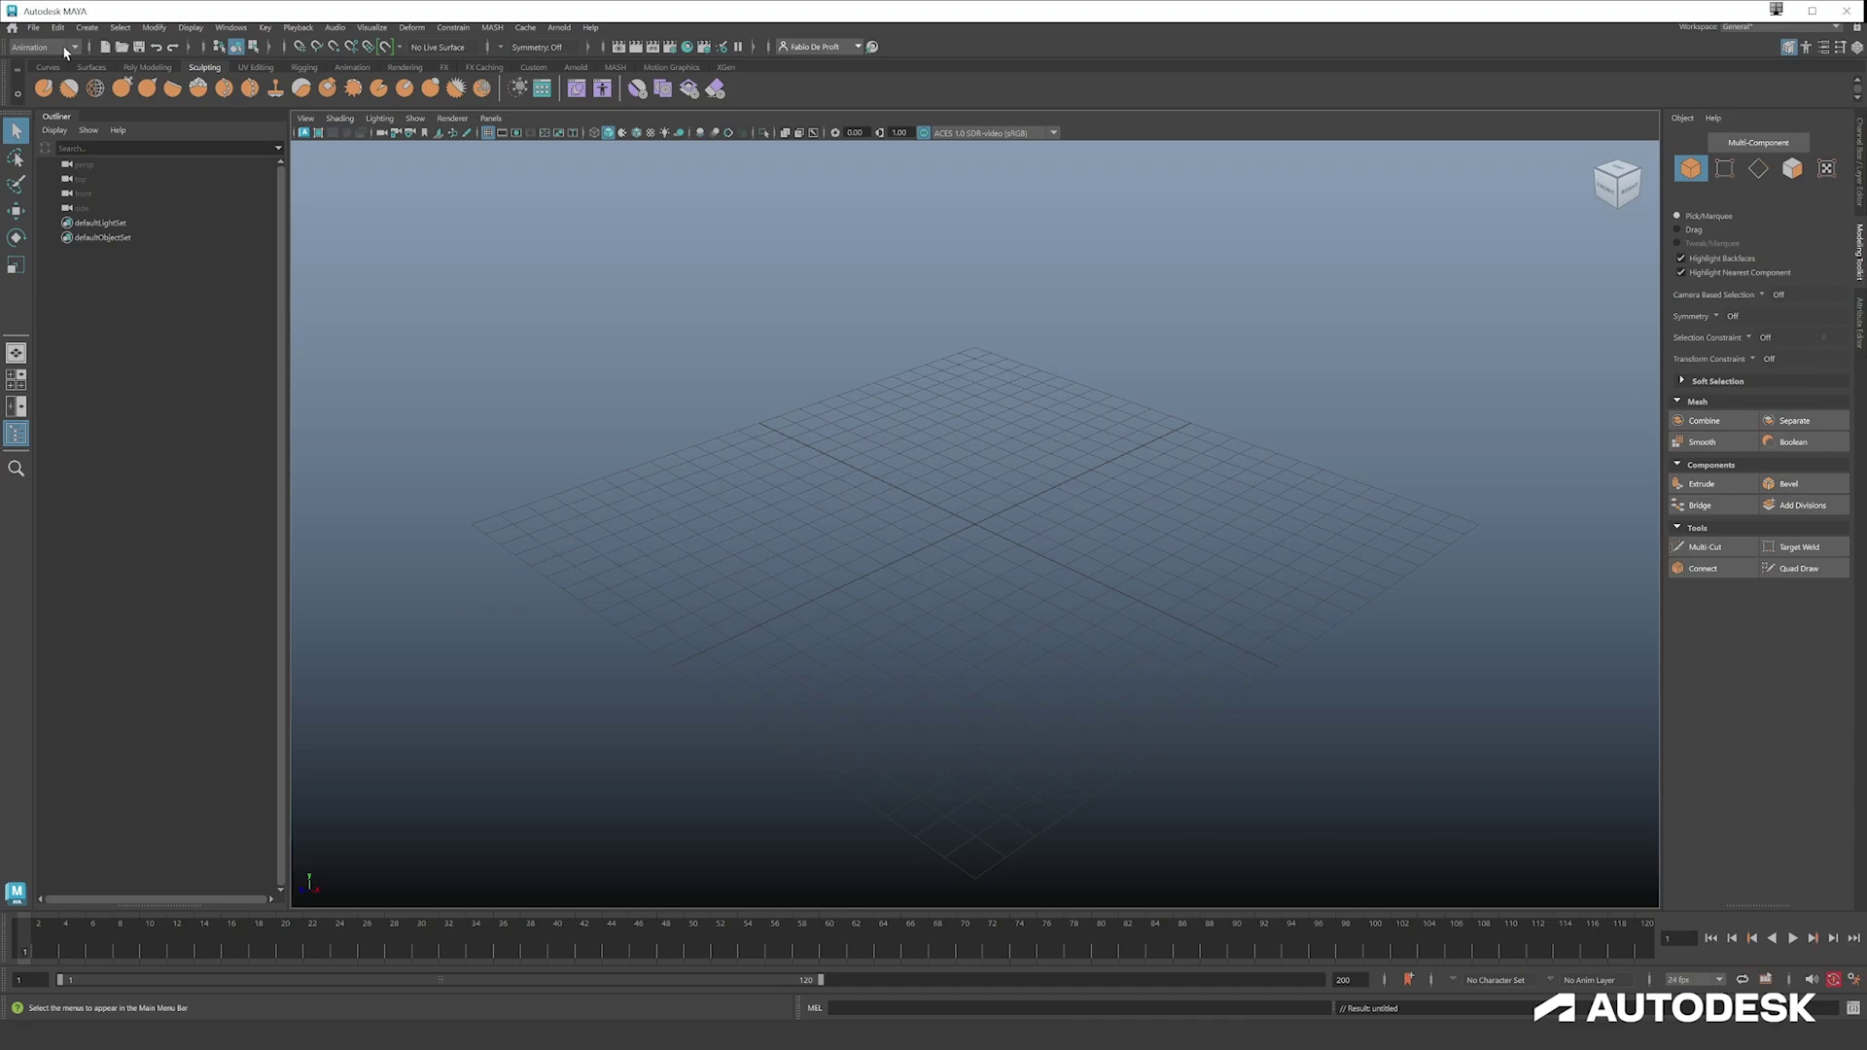
- In Save Scene As, navigate to the EP06_Export folder
click(35, 28)
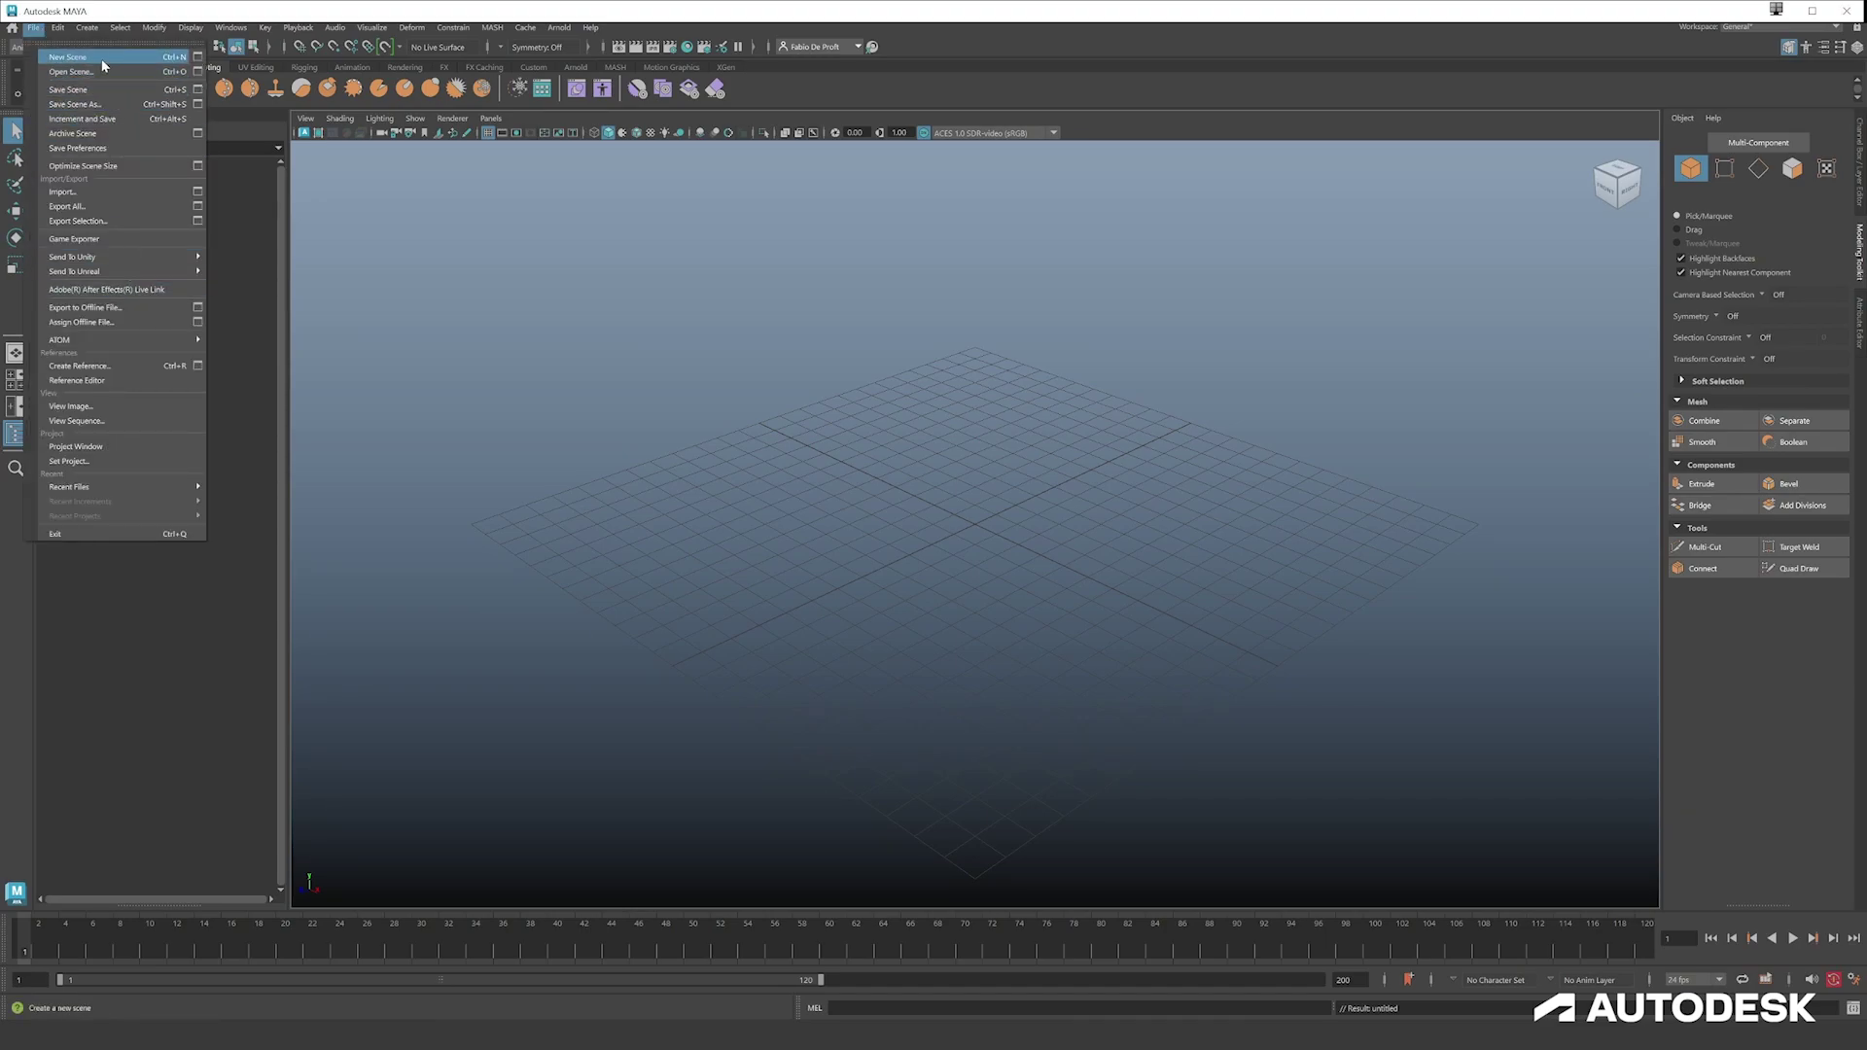
click(78, 104)
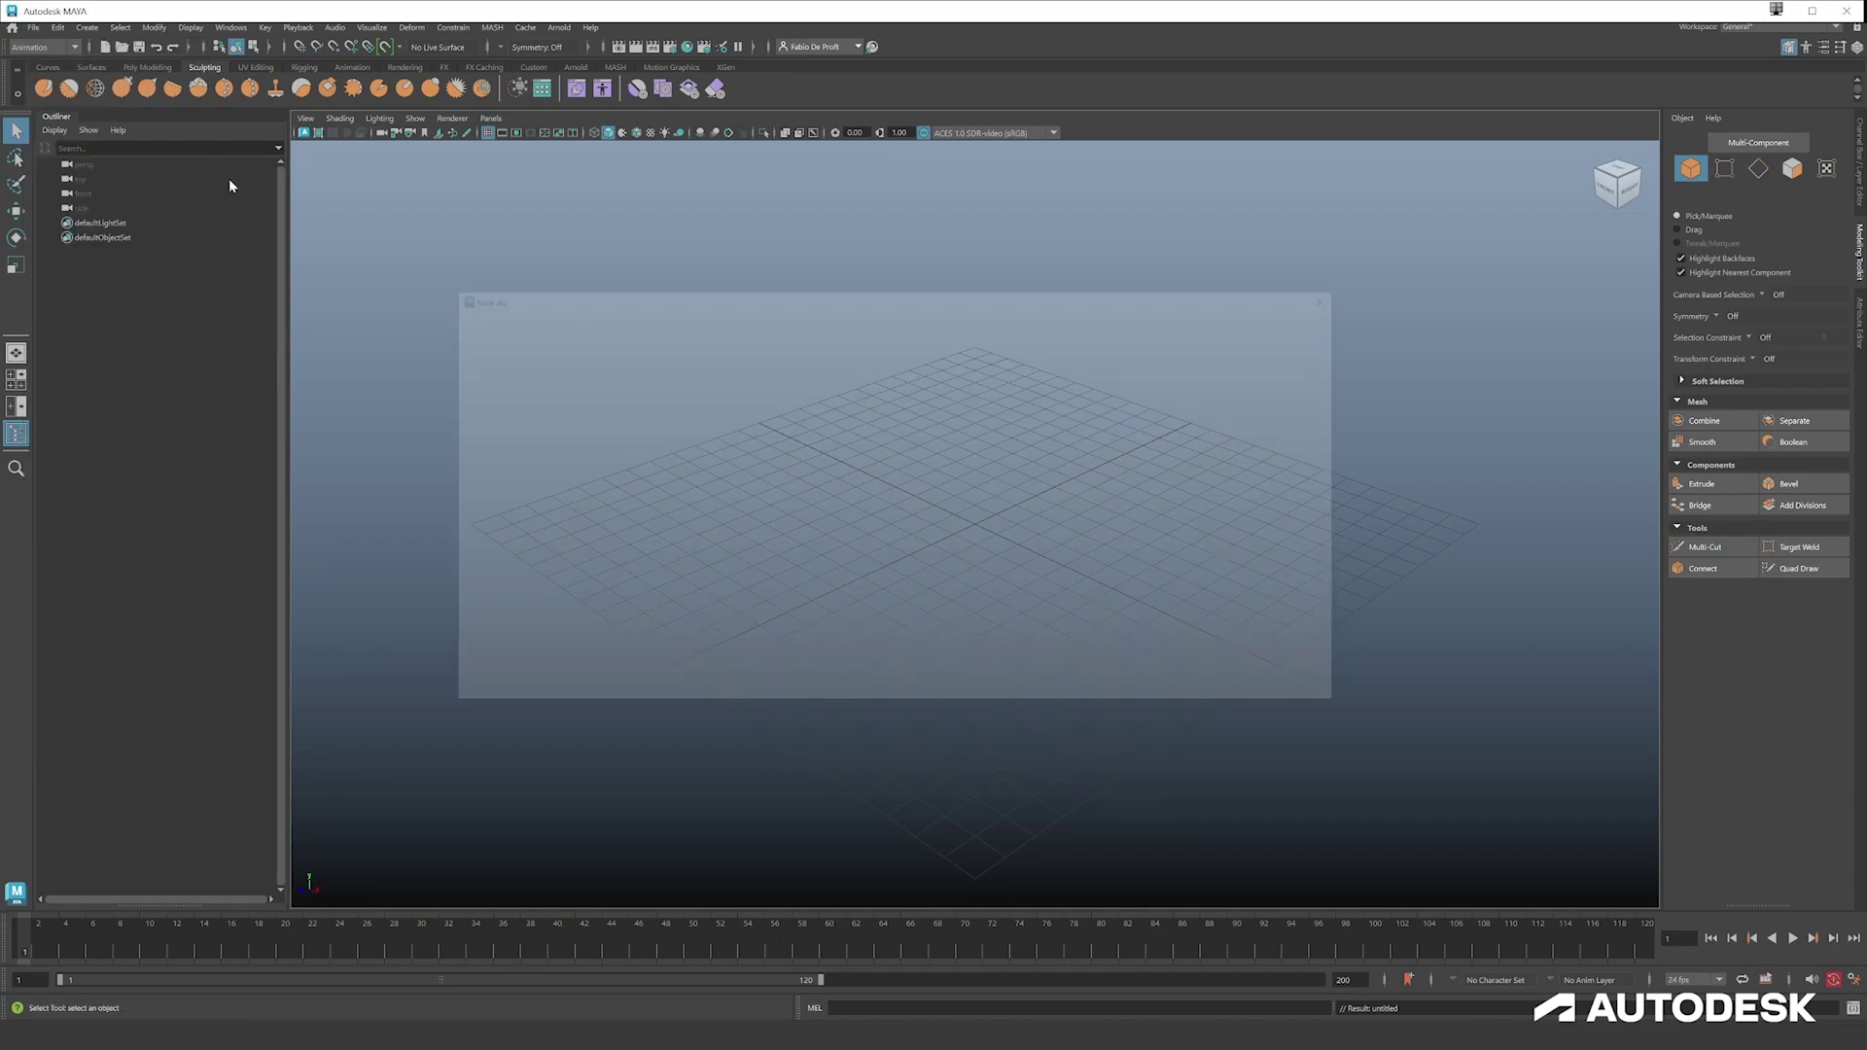
triple_click(756, 319)
text(I:\Projects\AUTODESK\TutorialVideos\Dragon\Videos\EP06_Export\Export)
key(Return)
click(602, 671)
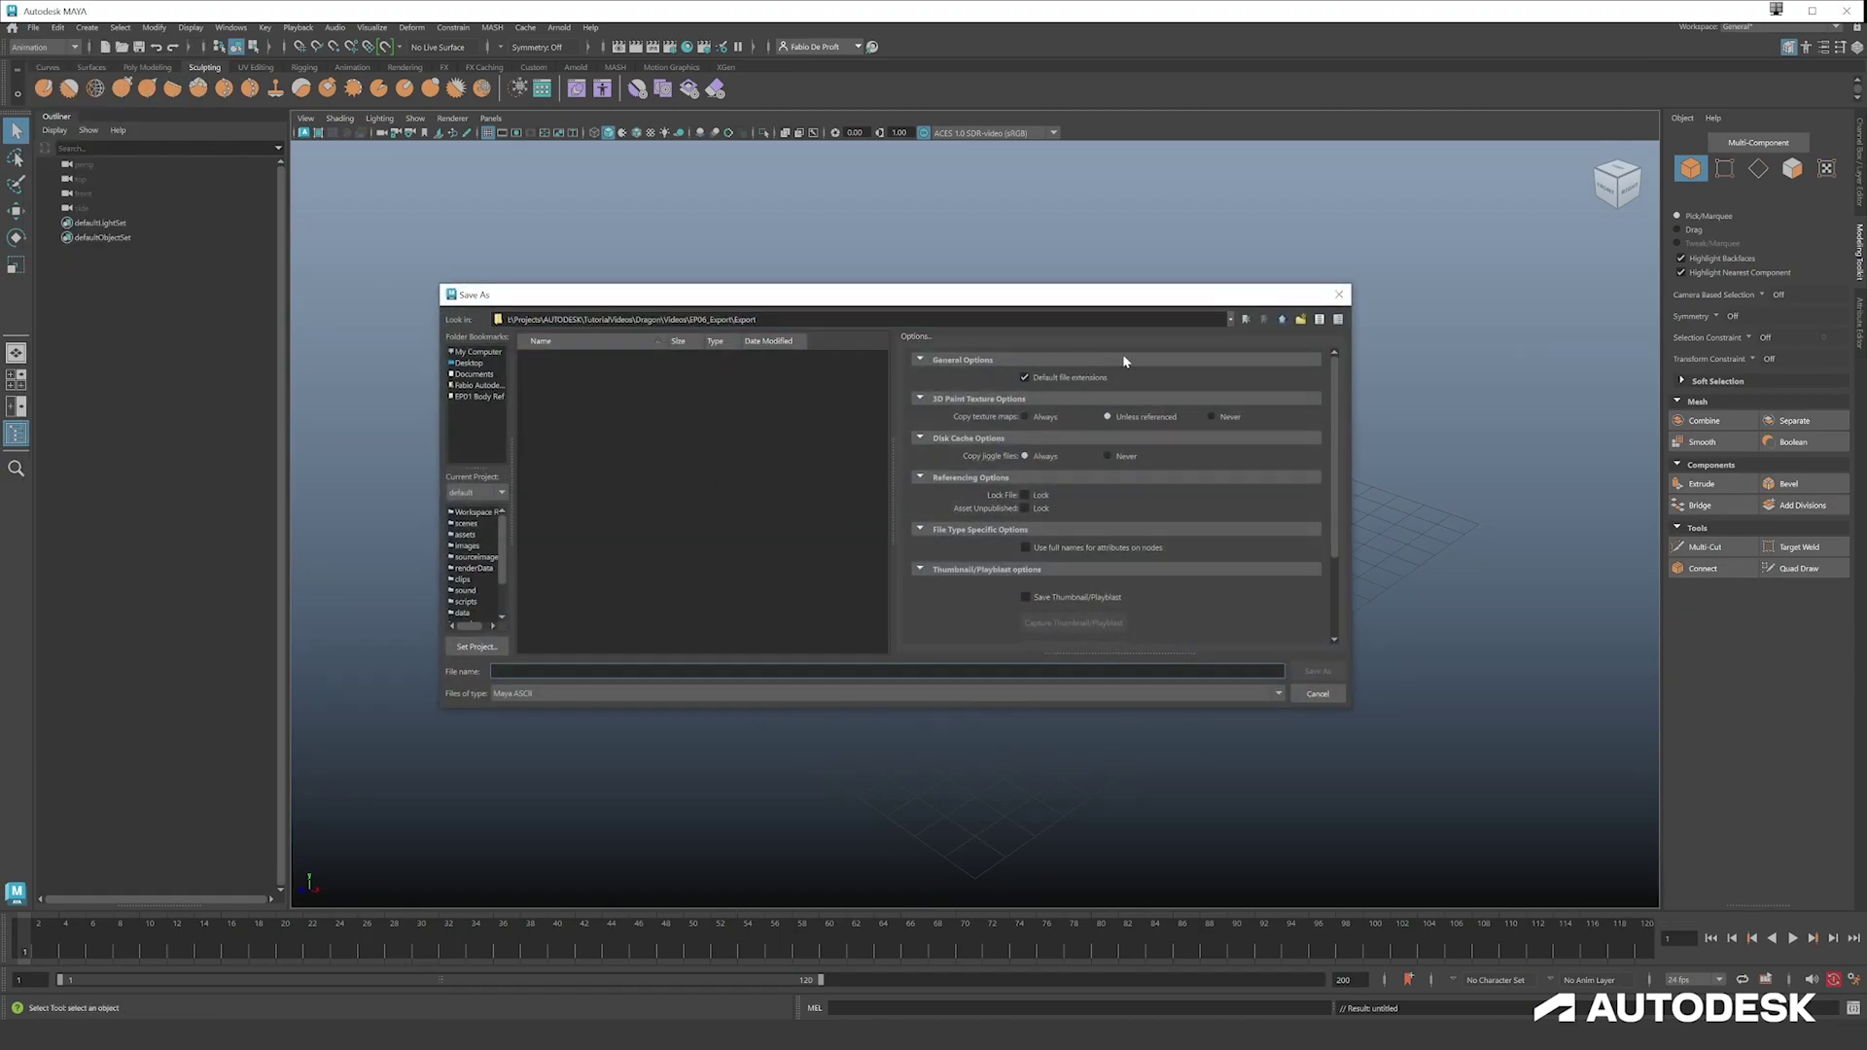
click(1283, 320)
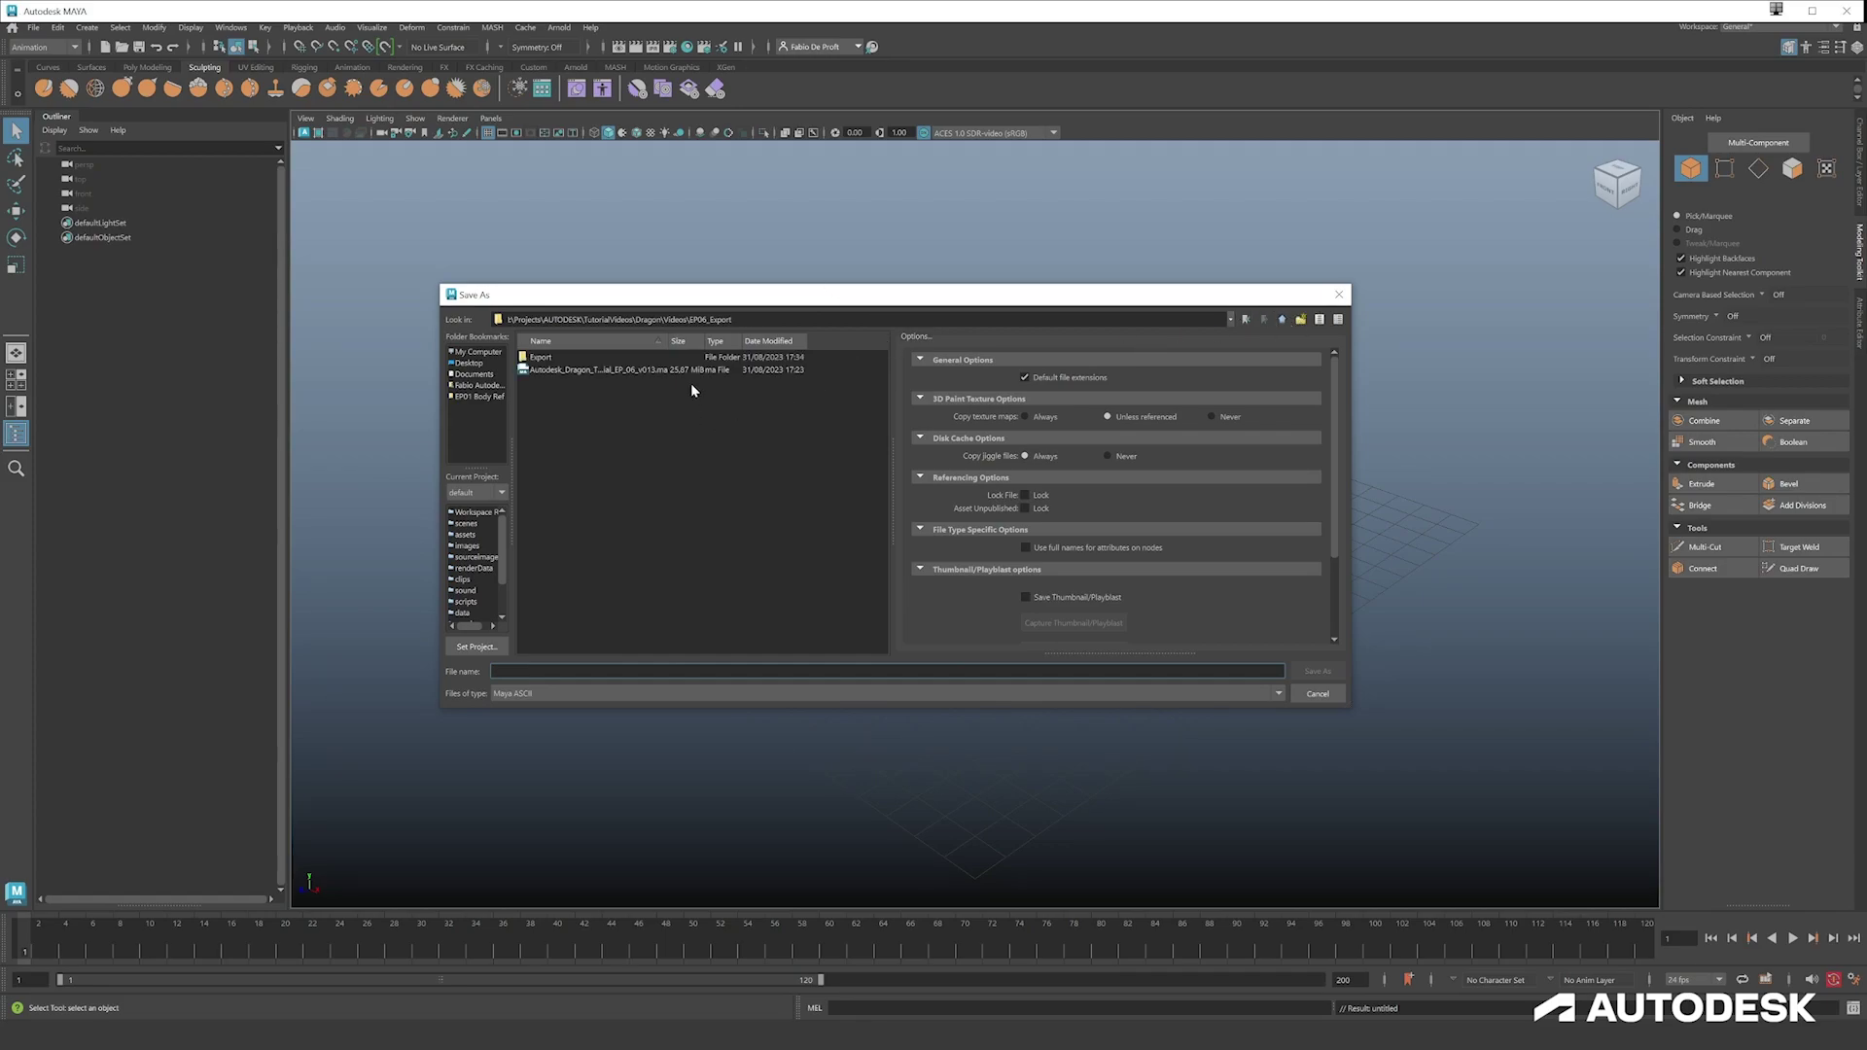
- Create a new folder named Lighting there and open it
right_click(588, 394)
click(638, 421)
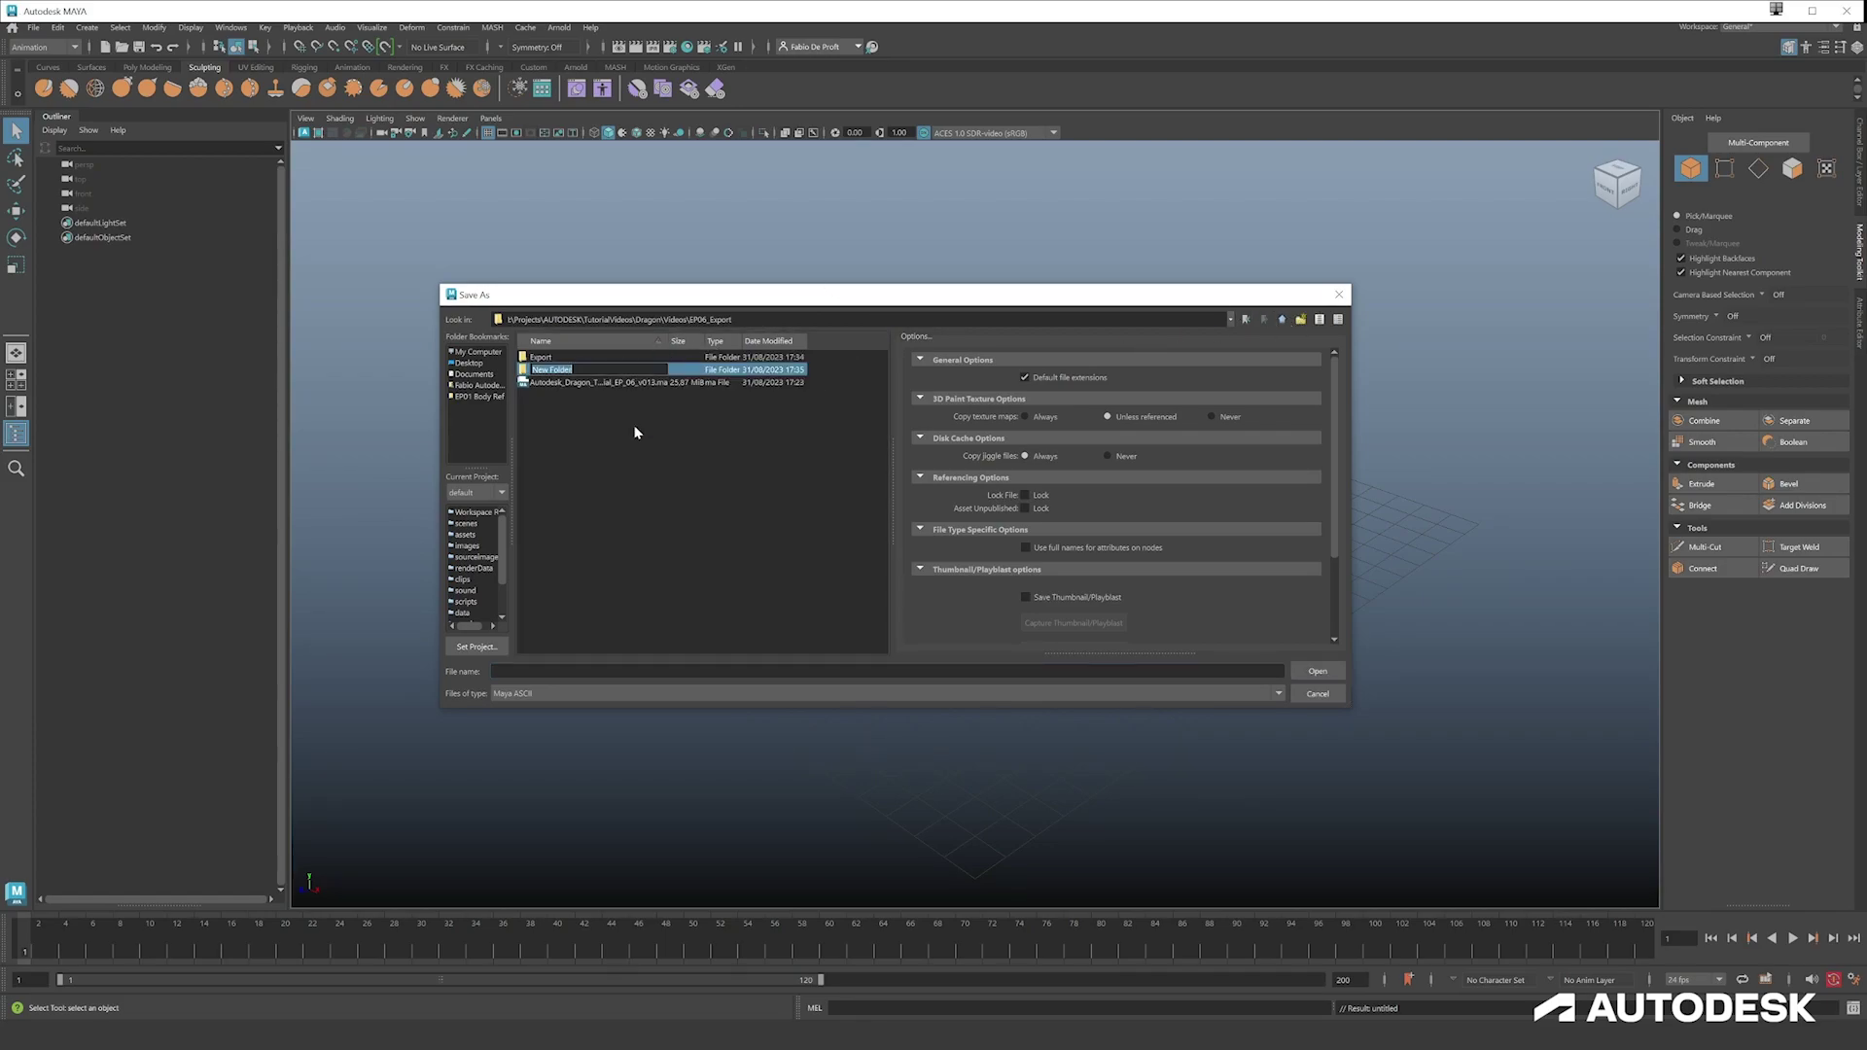
text(Light)
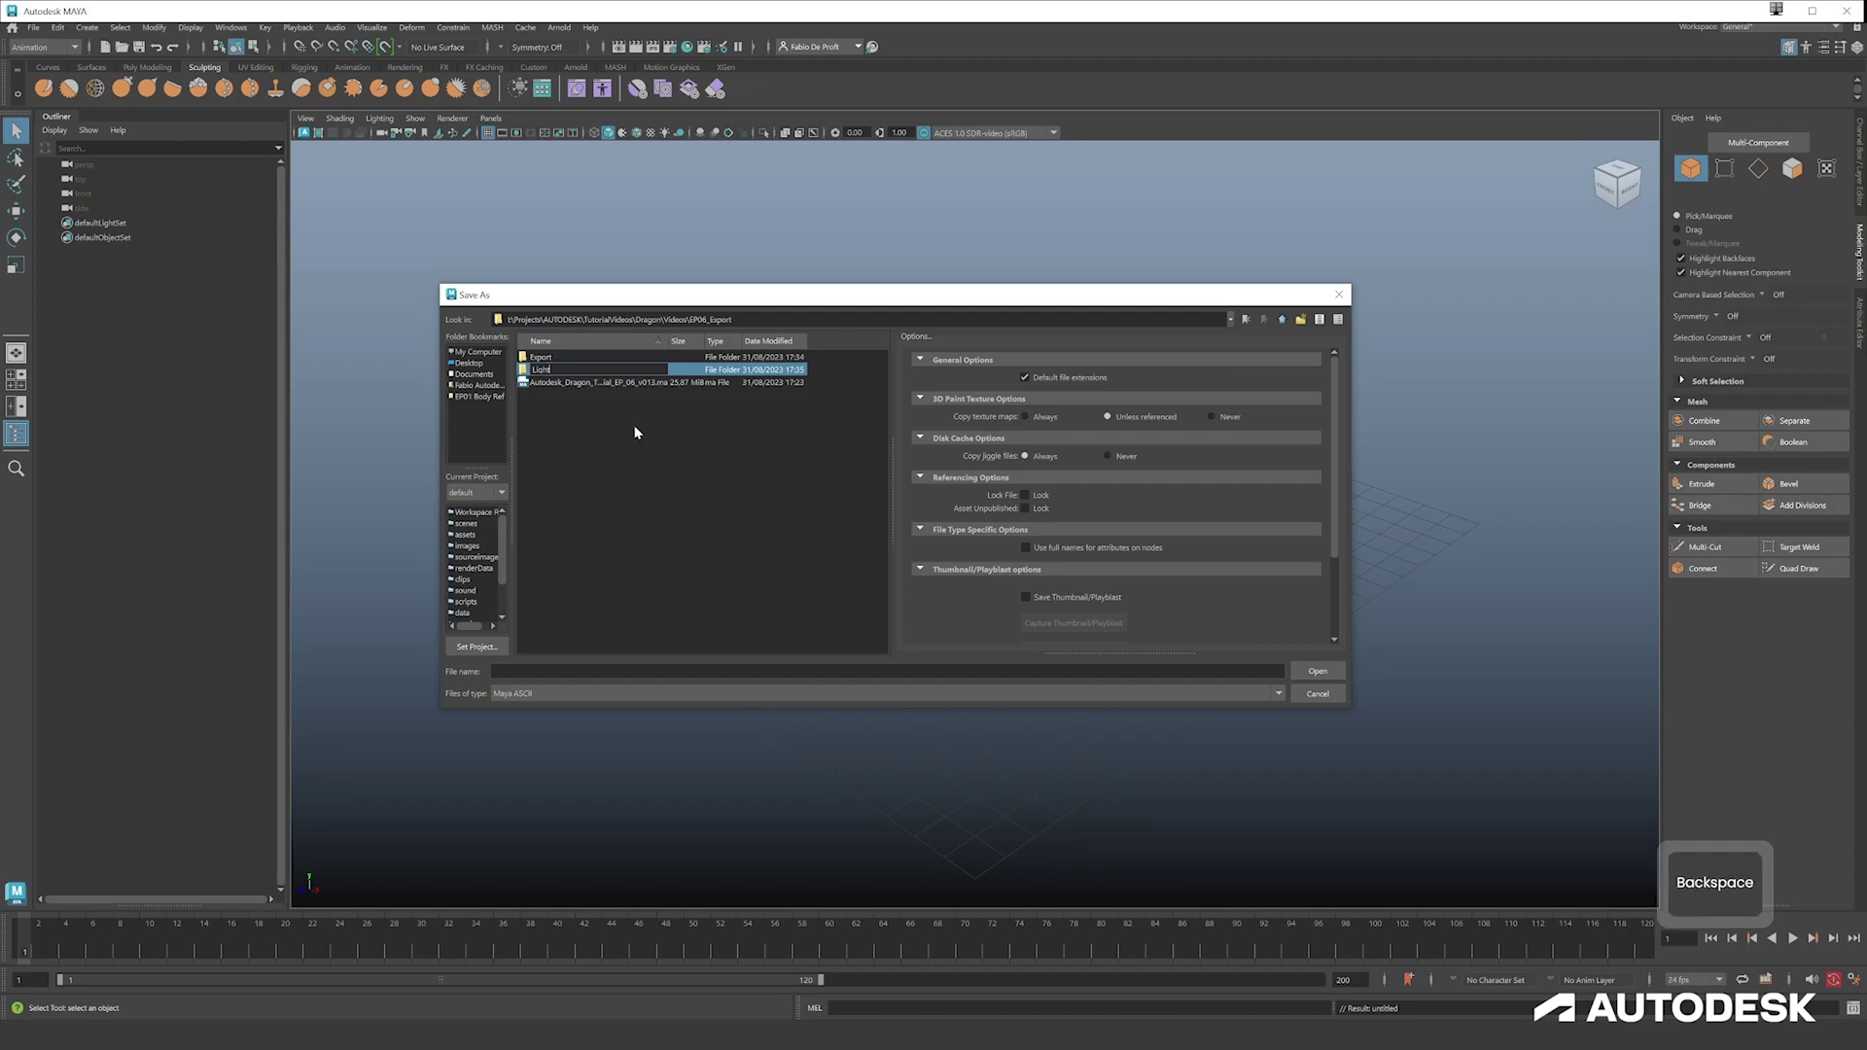
text(ing)
key(Return)
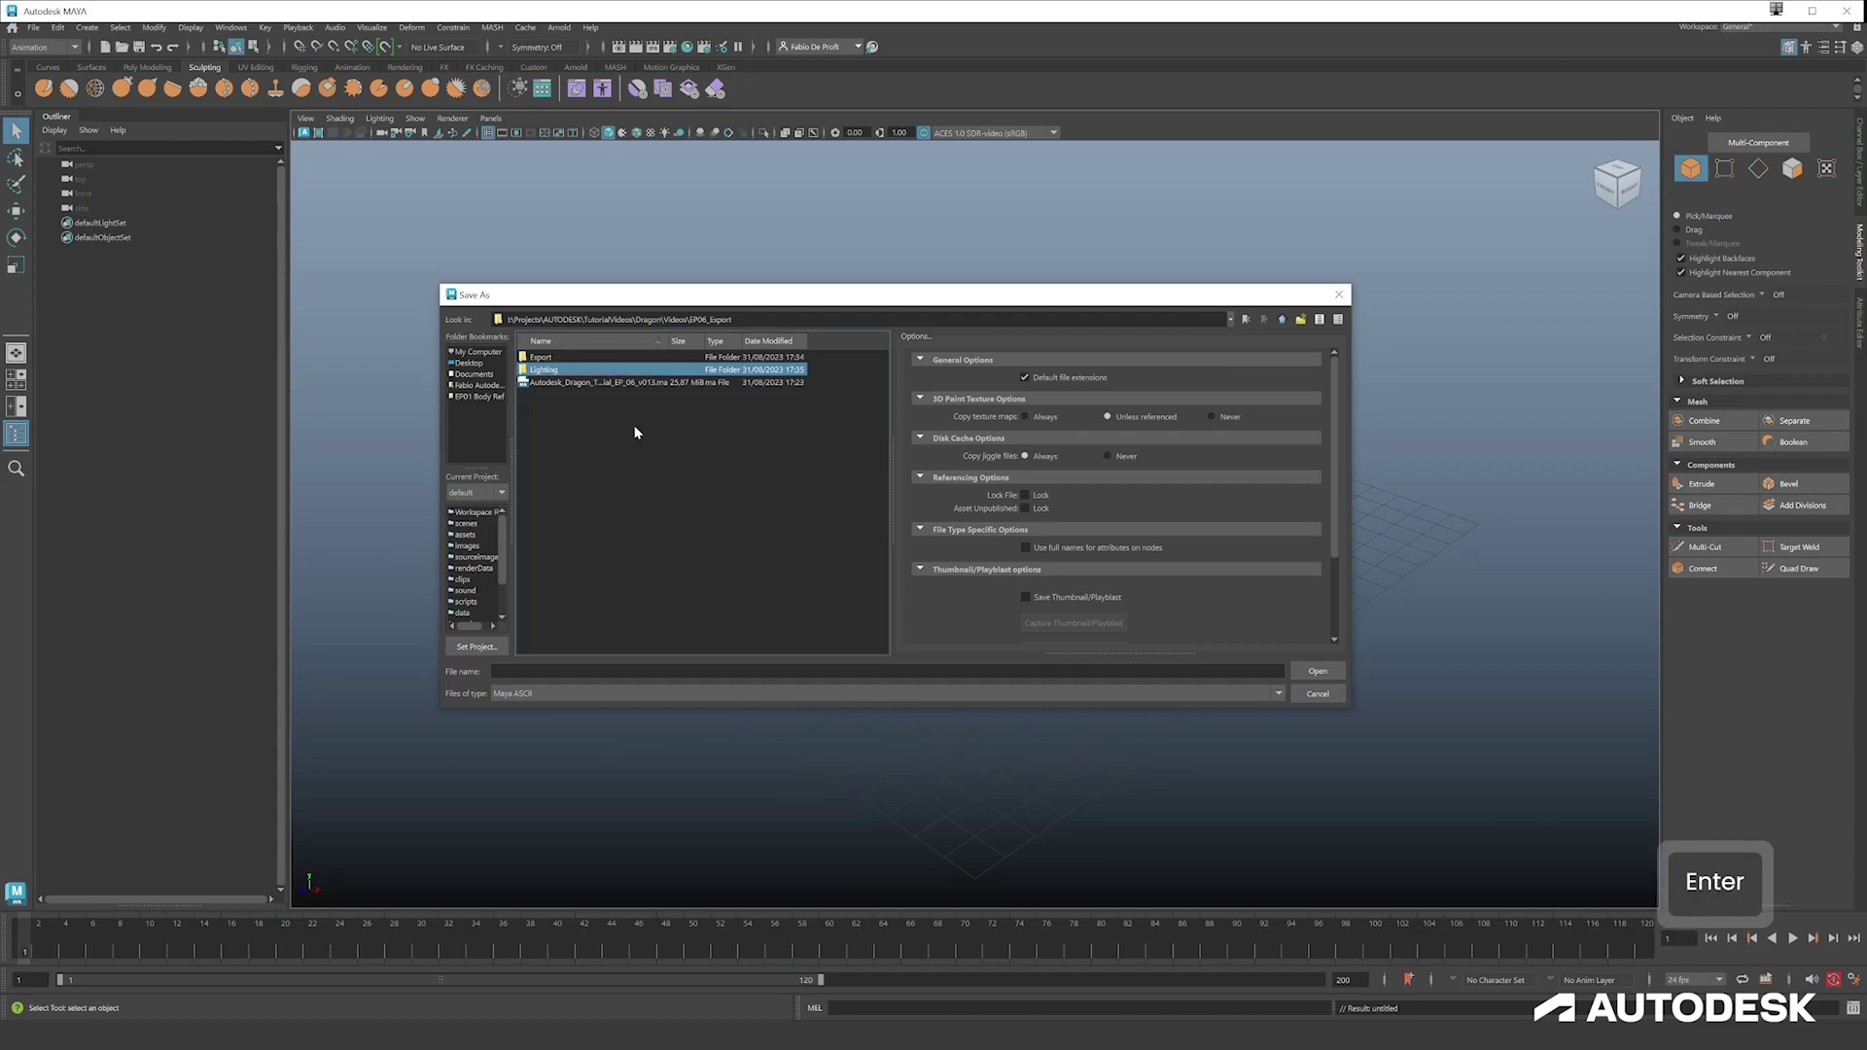
double_click(575, 376)
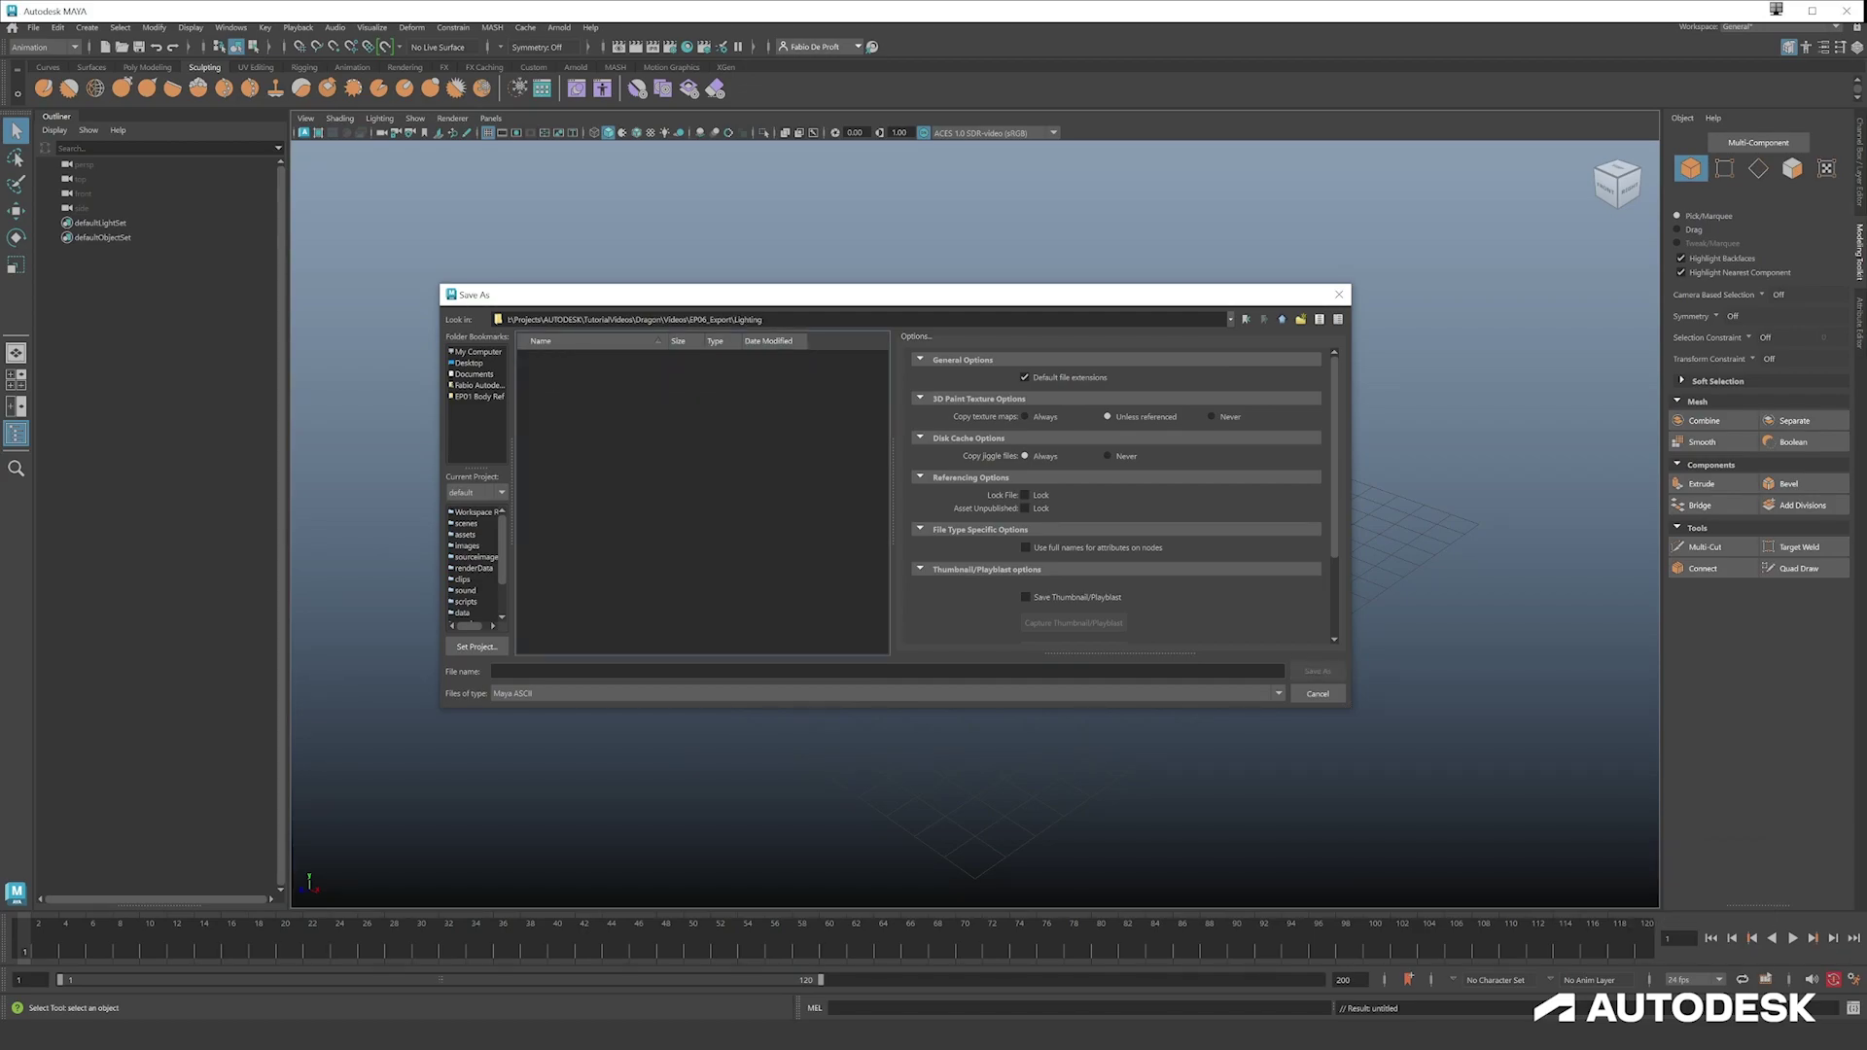
- Save the scene as Autodesk_Dragon_Tutorial_EP_06_v013_Lighting.ma
text(D)
key(BackSpace)
click(598, 375)
key(ctrl+c)
key(Tab)
key(Right)
text(_Lighting)
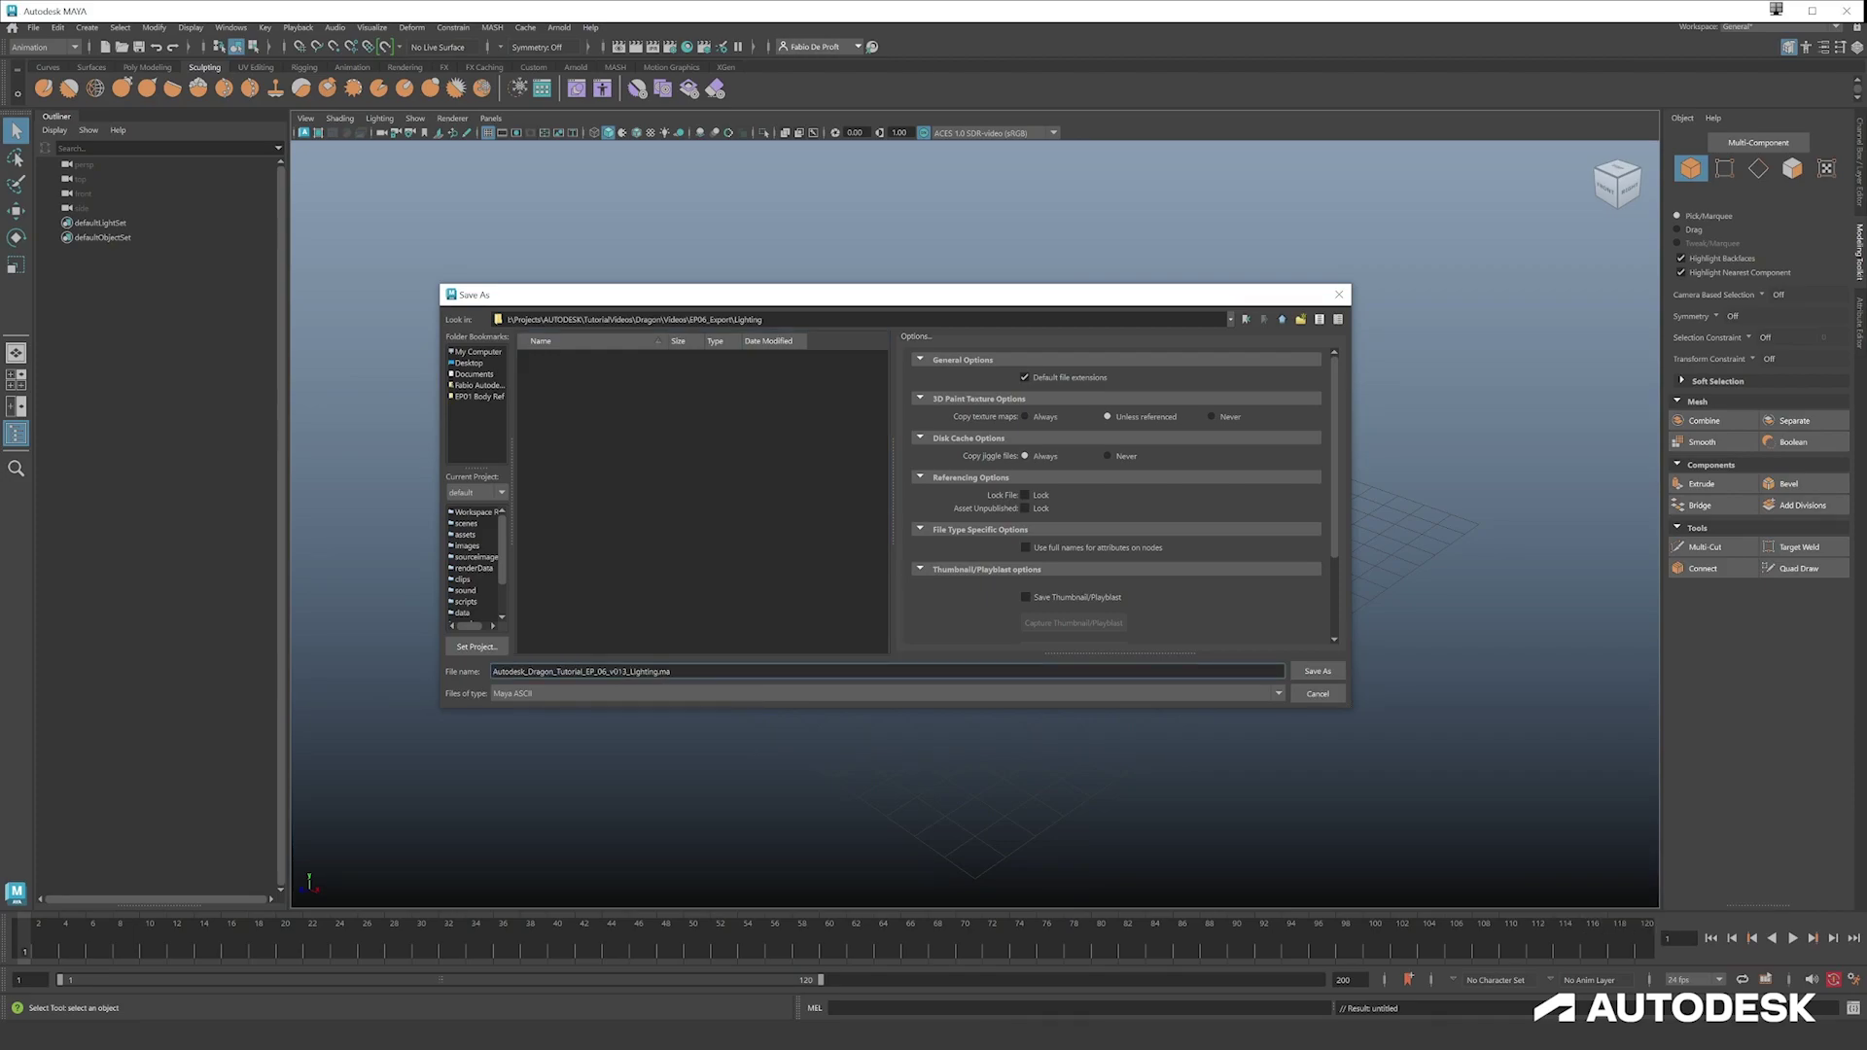
key(Return)
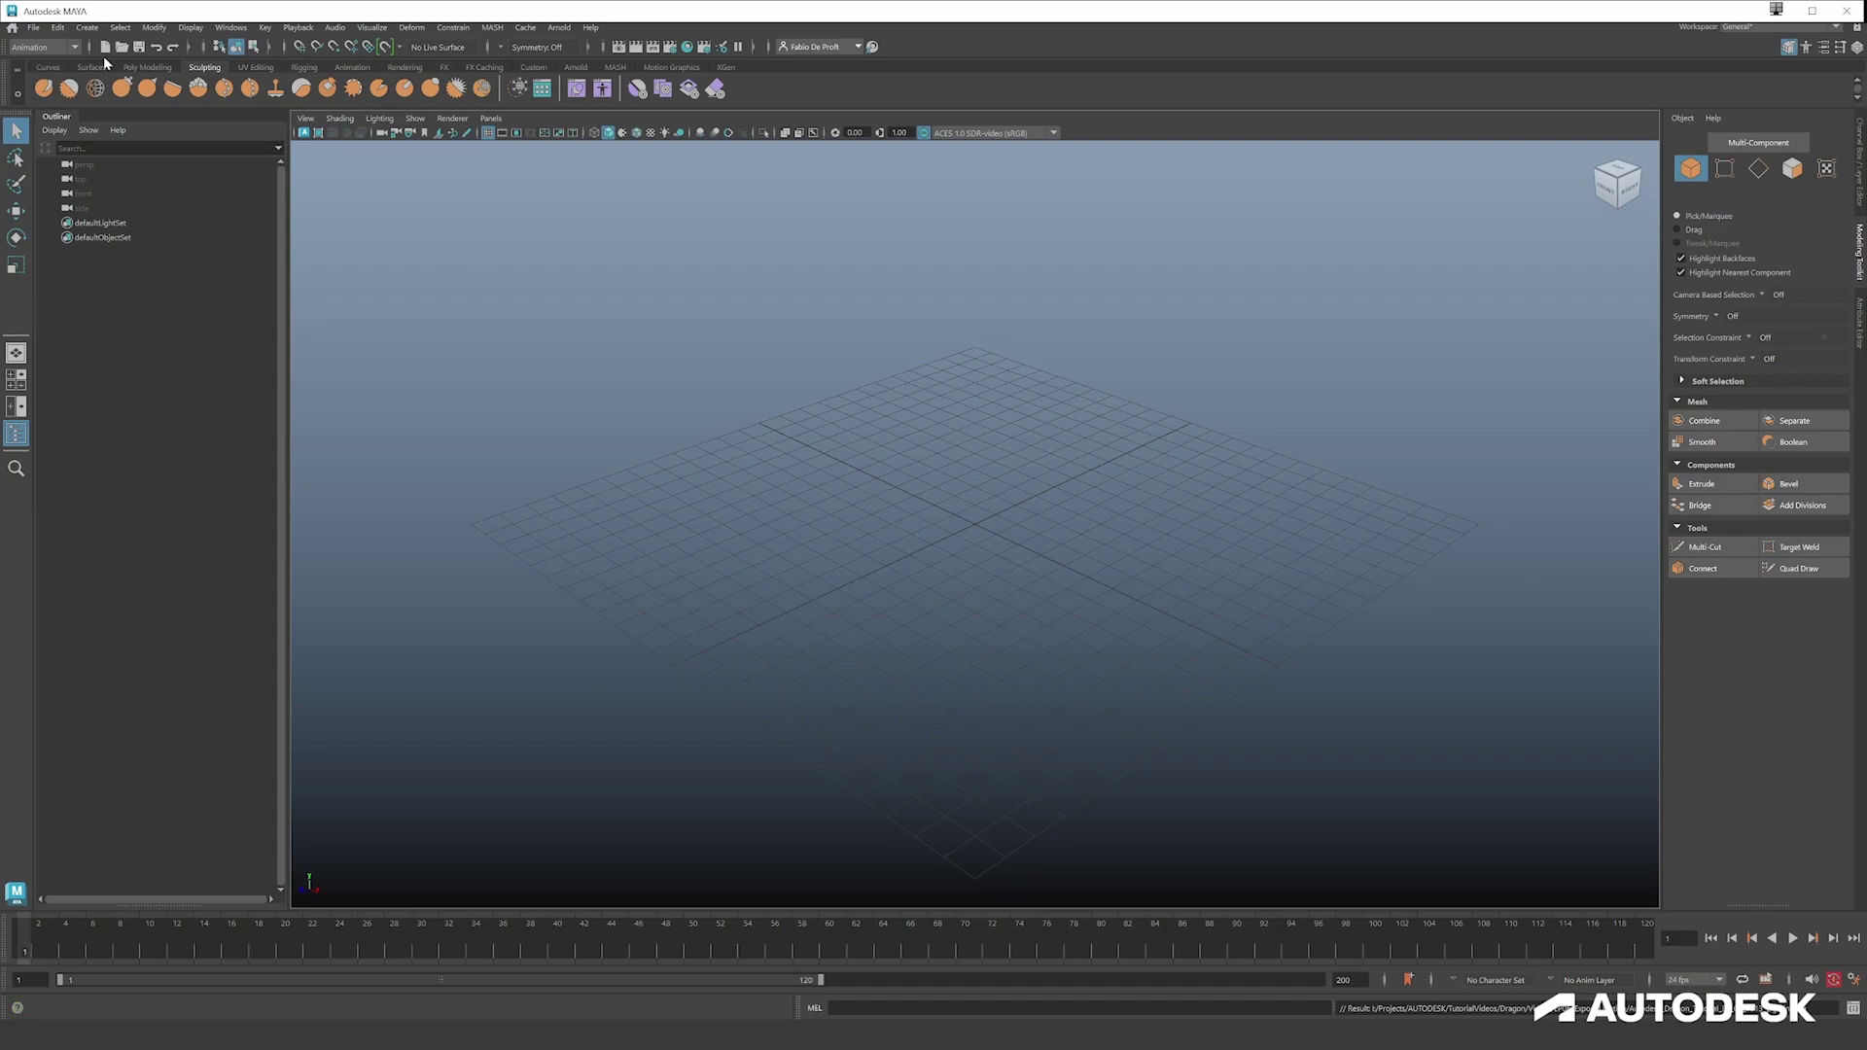
- Create a polygon plane and scale it uniformly to 164.80
click(60, 68)
click(134, 66)
click(173, 87)
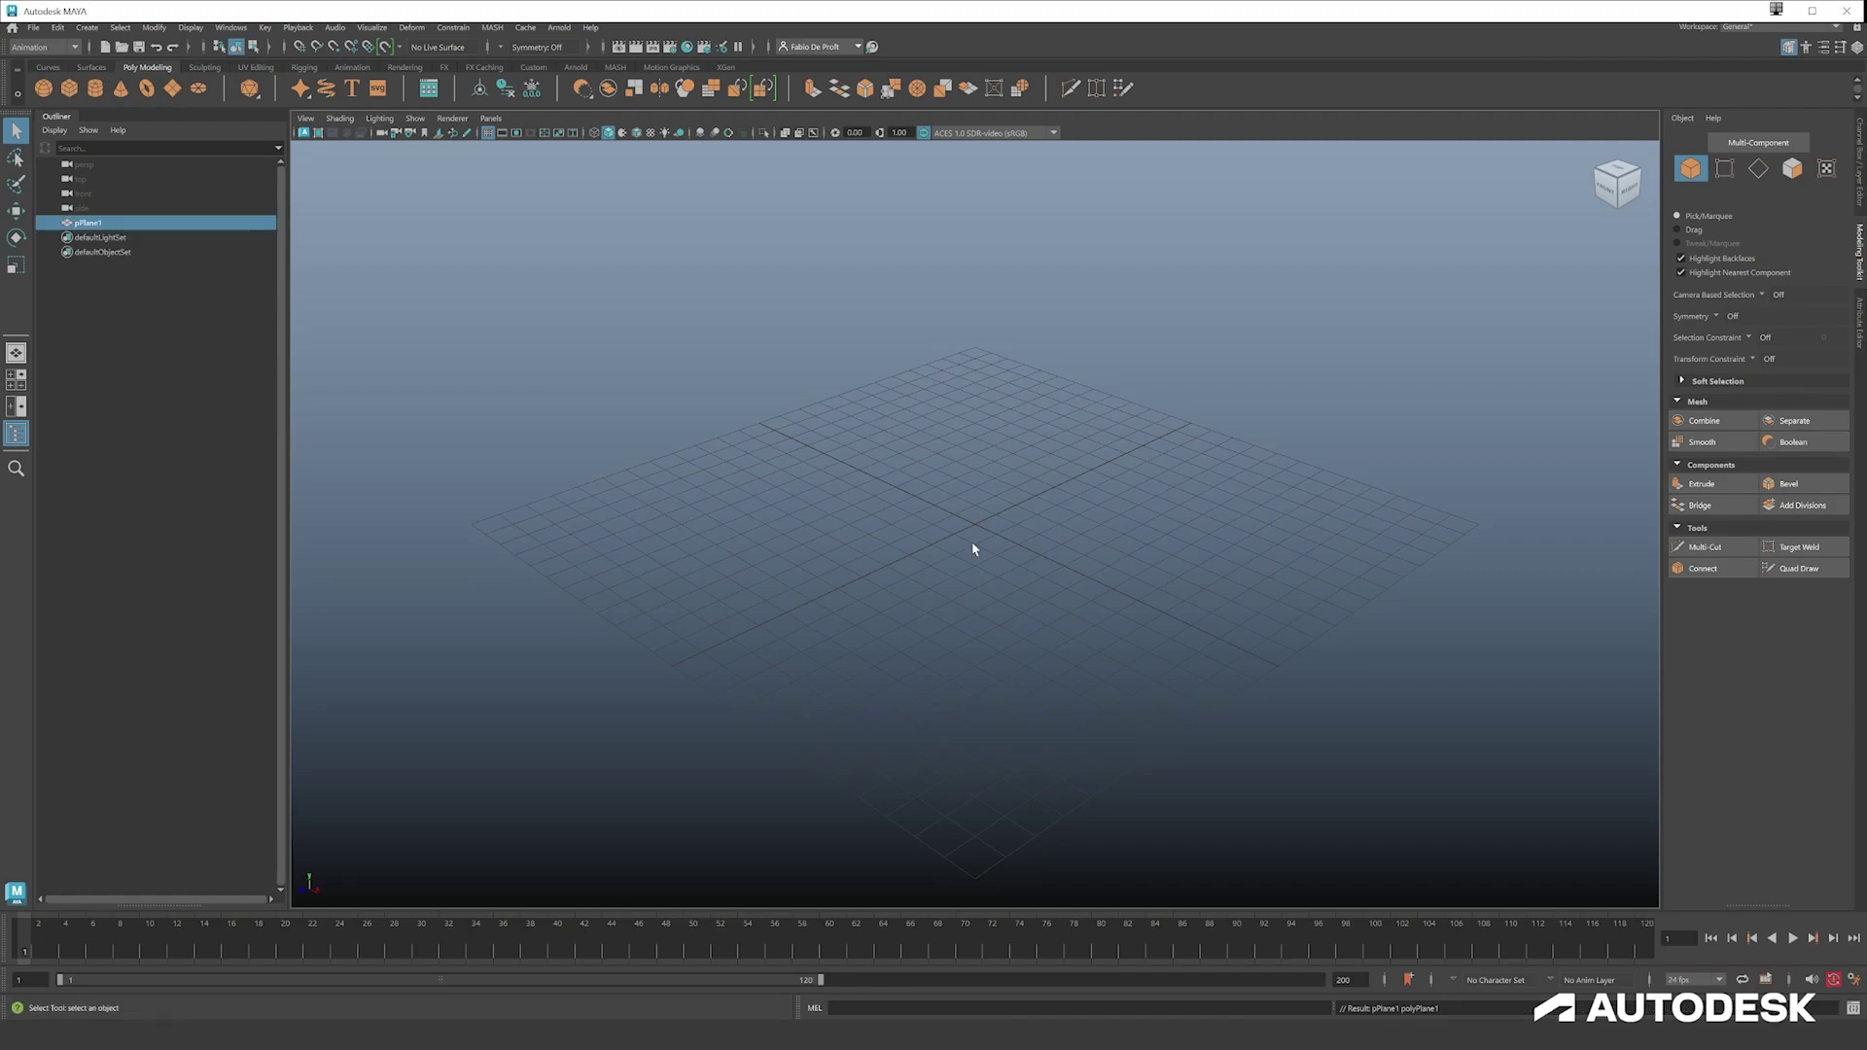
key(f)
key(r)
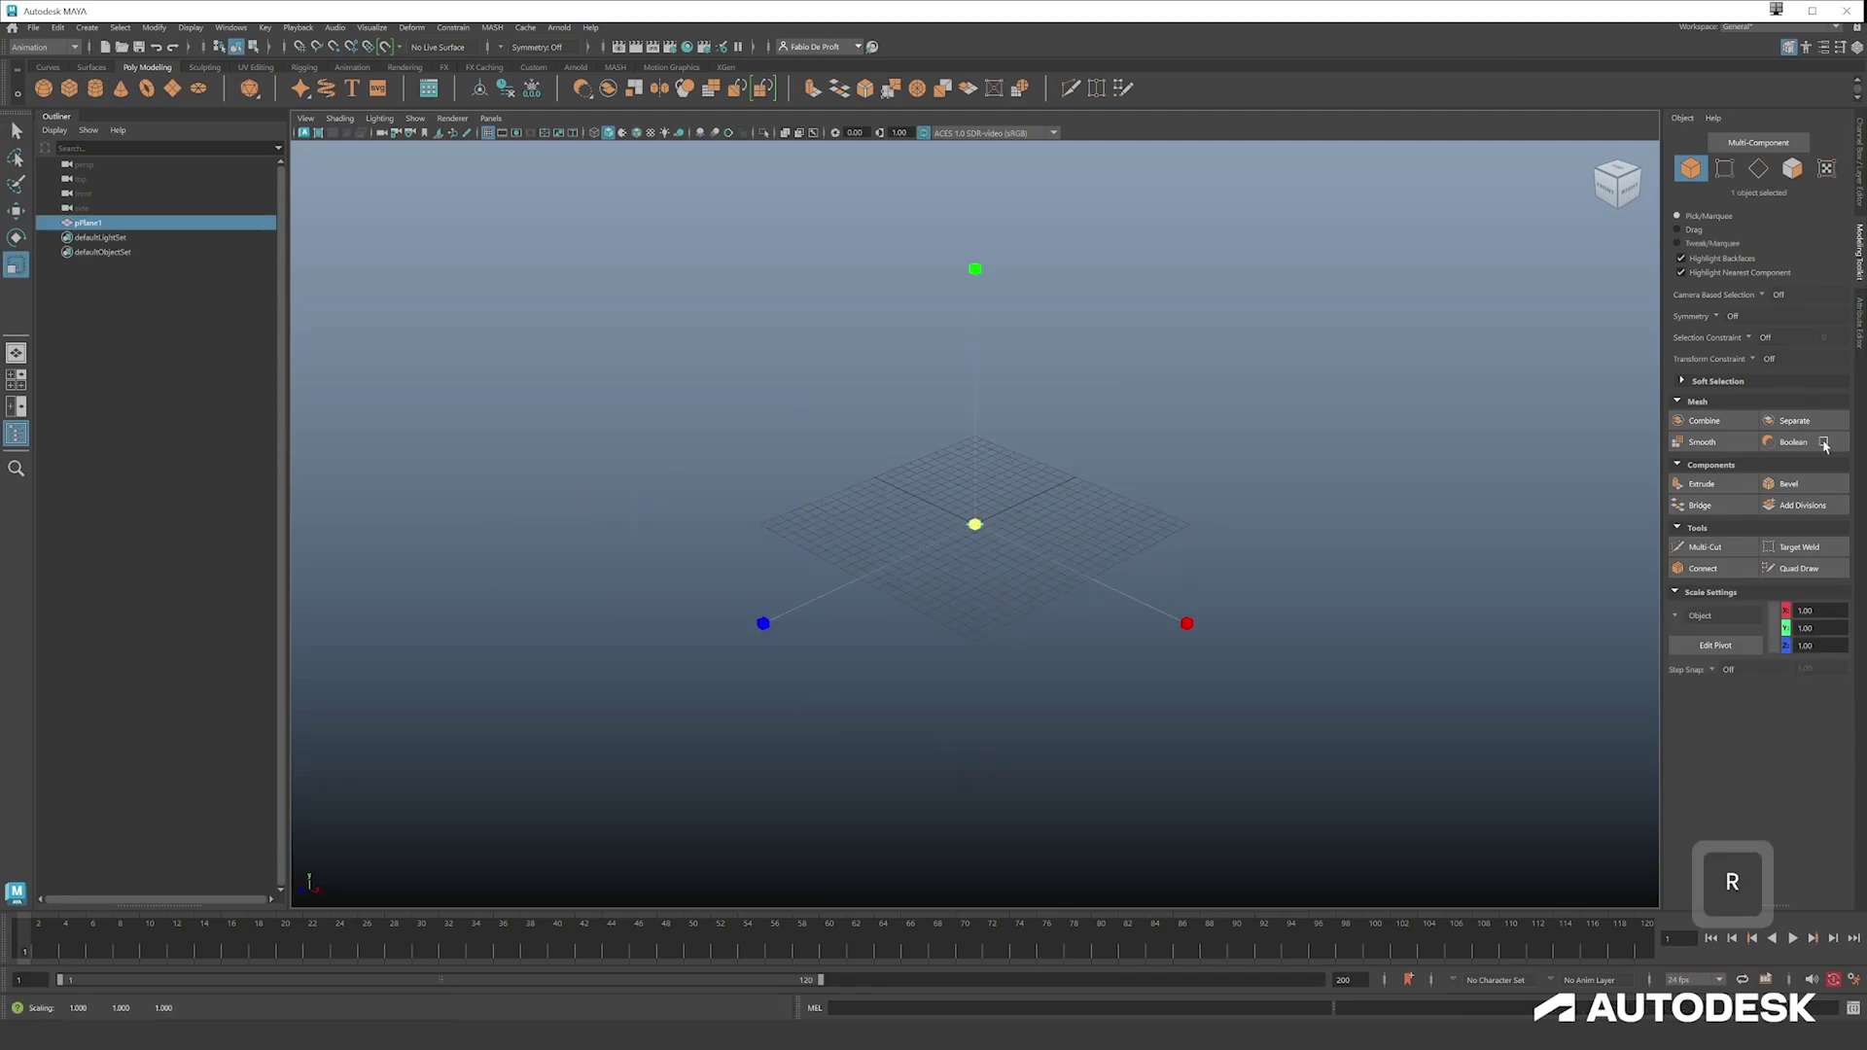
drag(975, 524, 1275, 363)
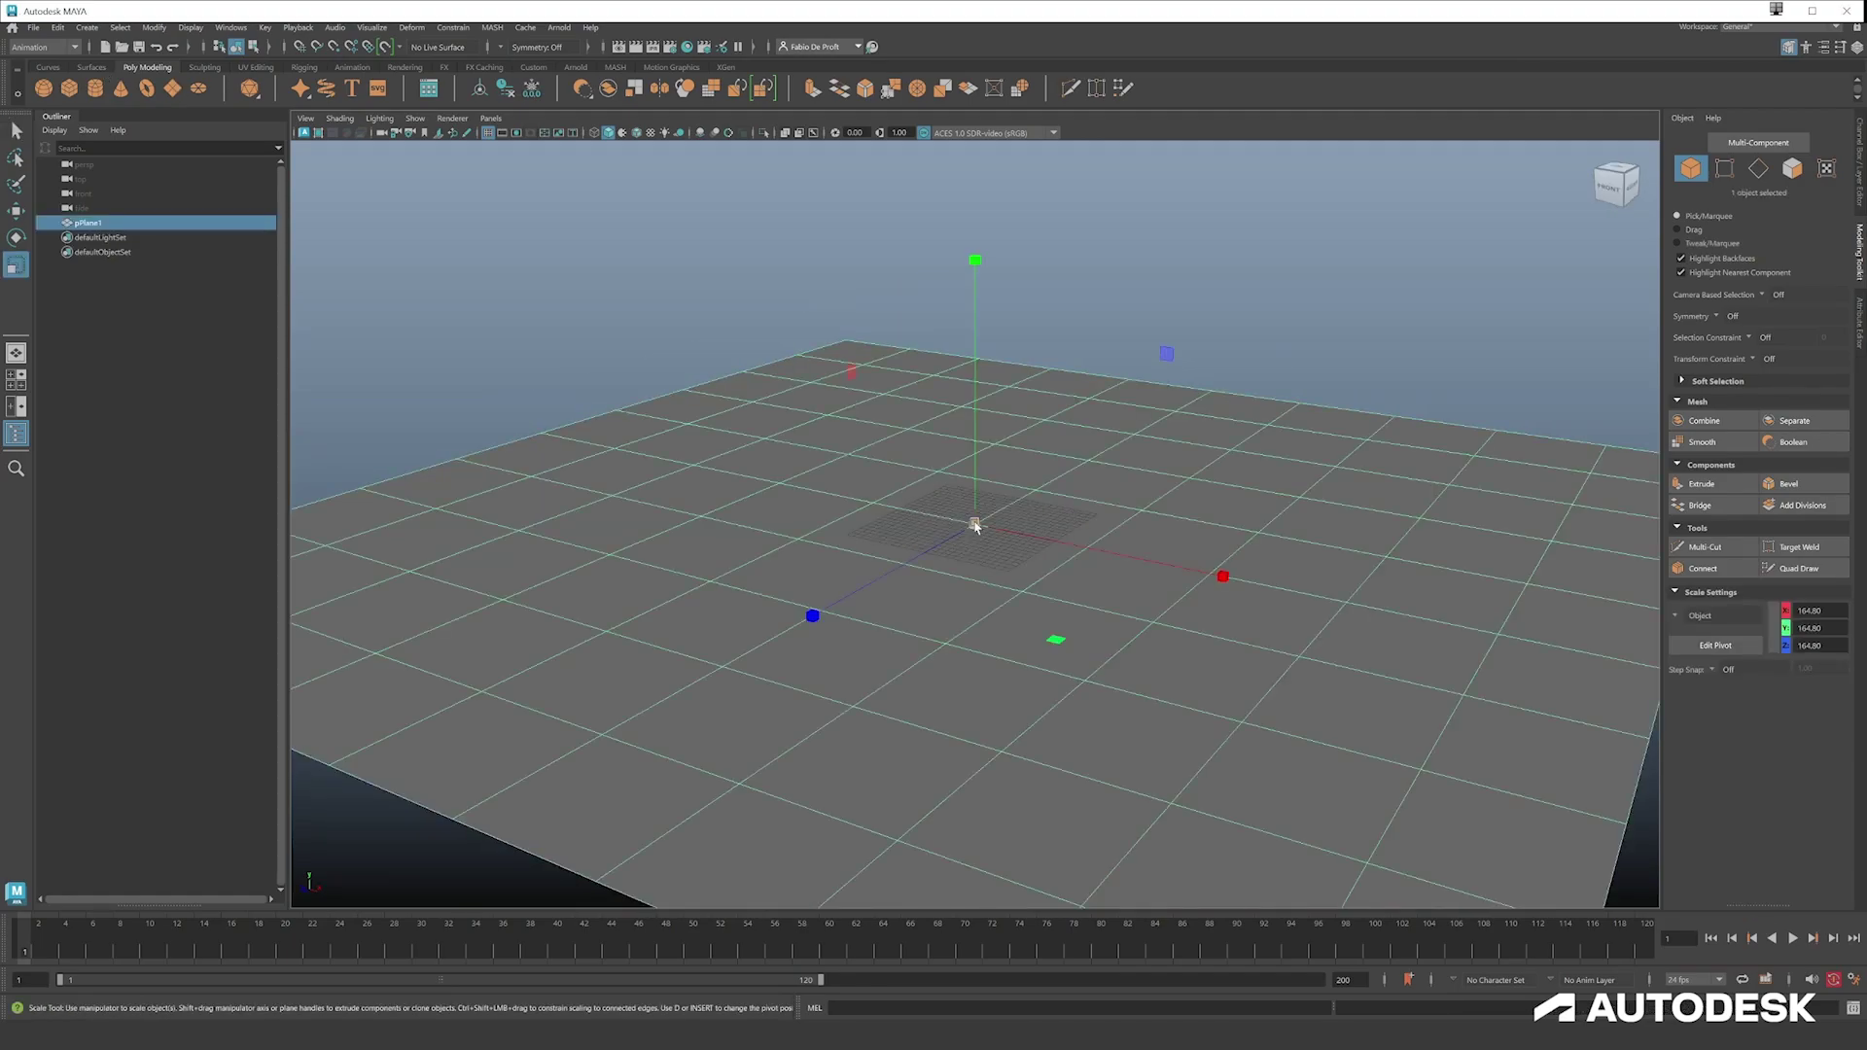
alt+right_drag(1342, 451, 1117, 453)
alt+drag(1117, 454, 967, 347)
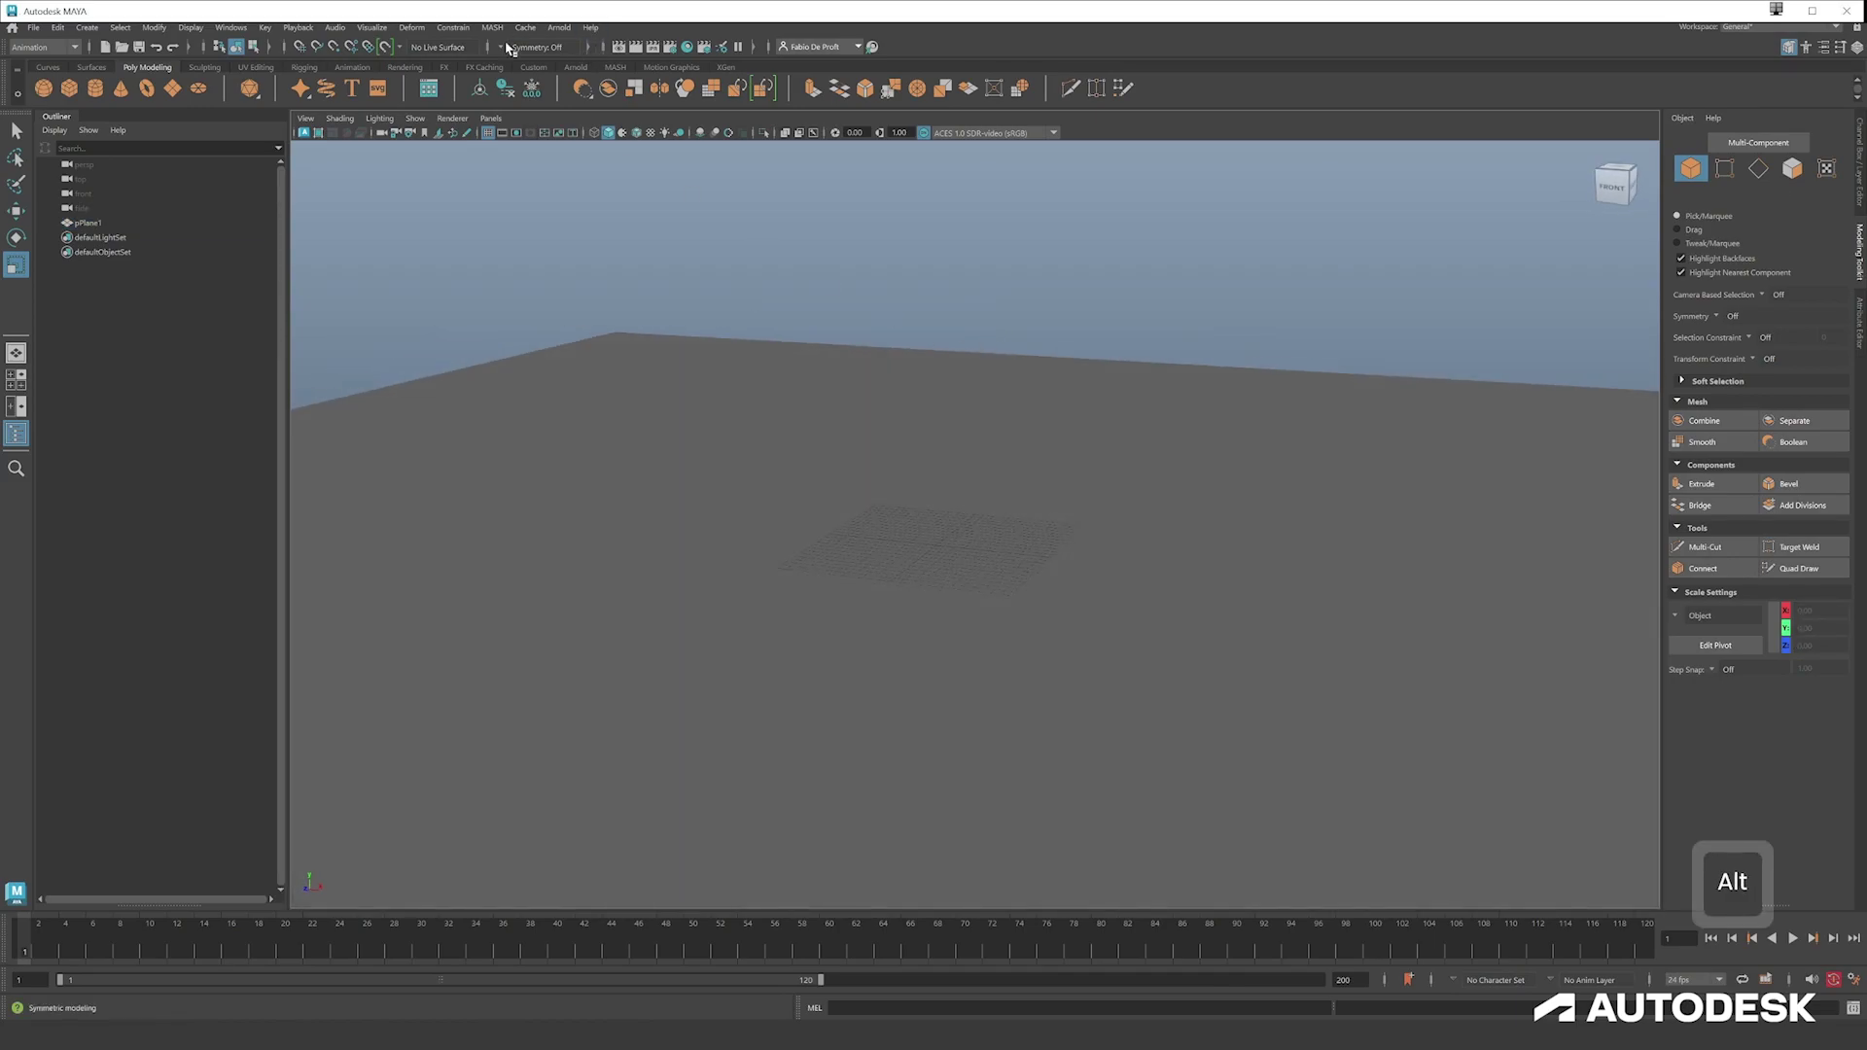
- Add an Arnold SkyDome Light and start assigning a texture to its Color
click(559, 27)
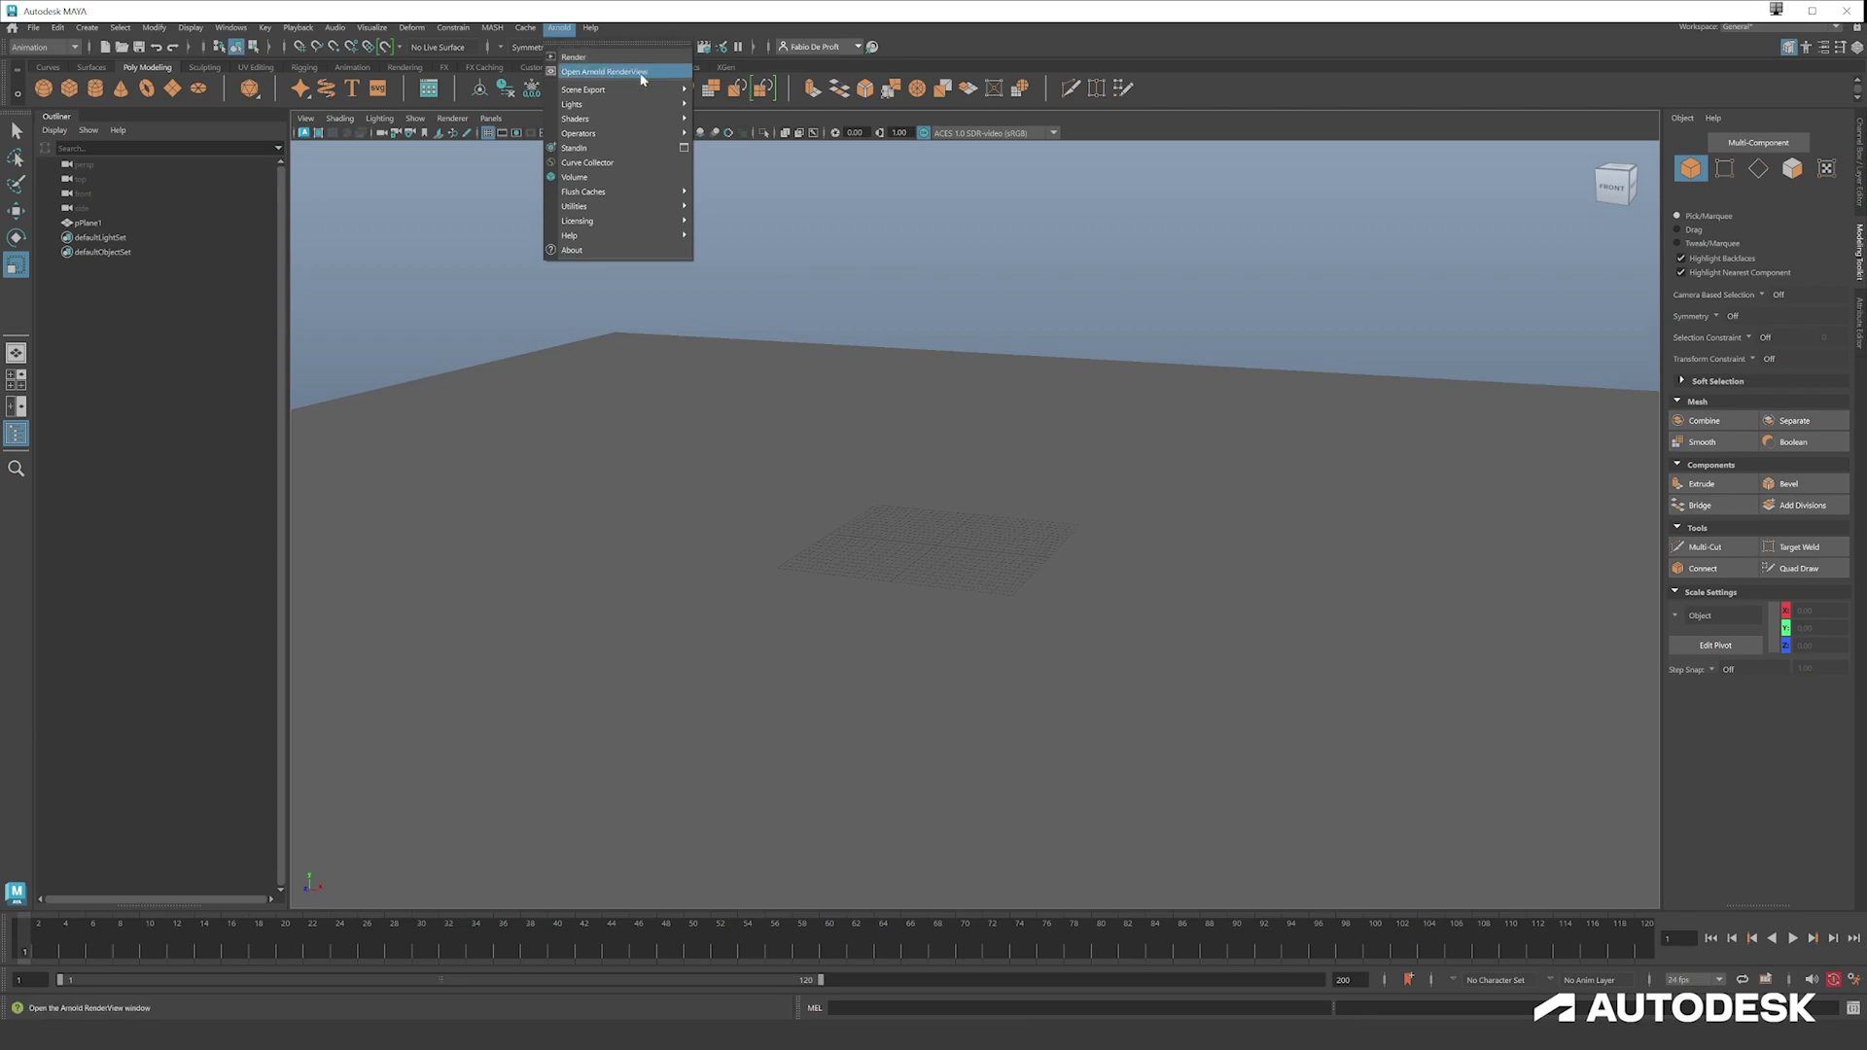
mouse_move(630, 94)
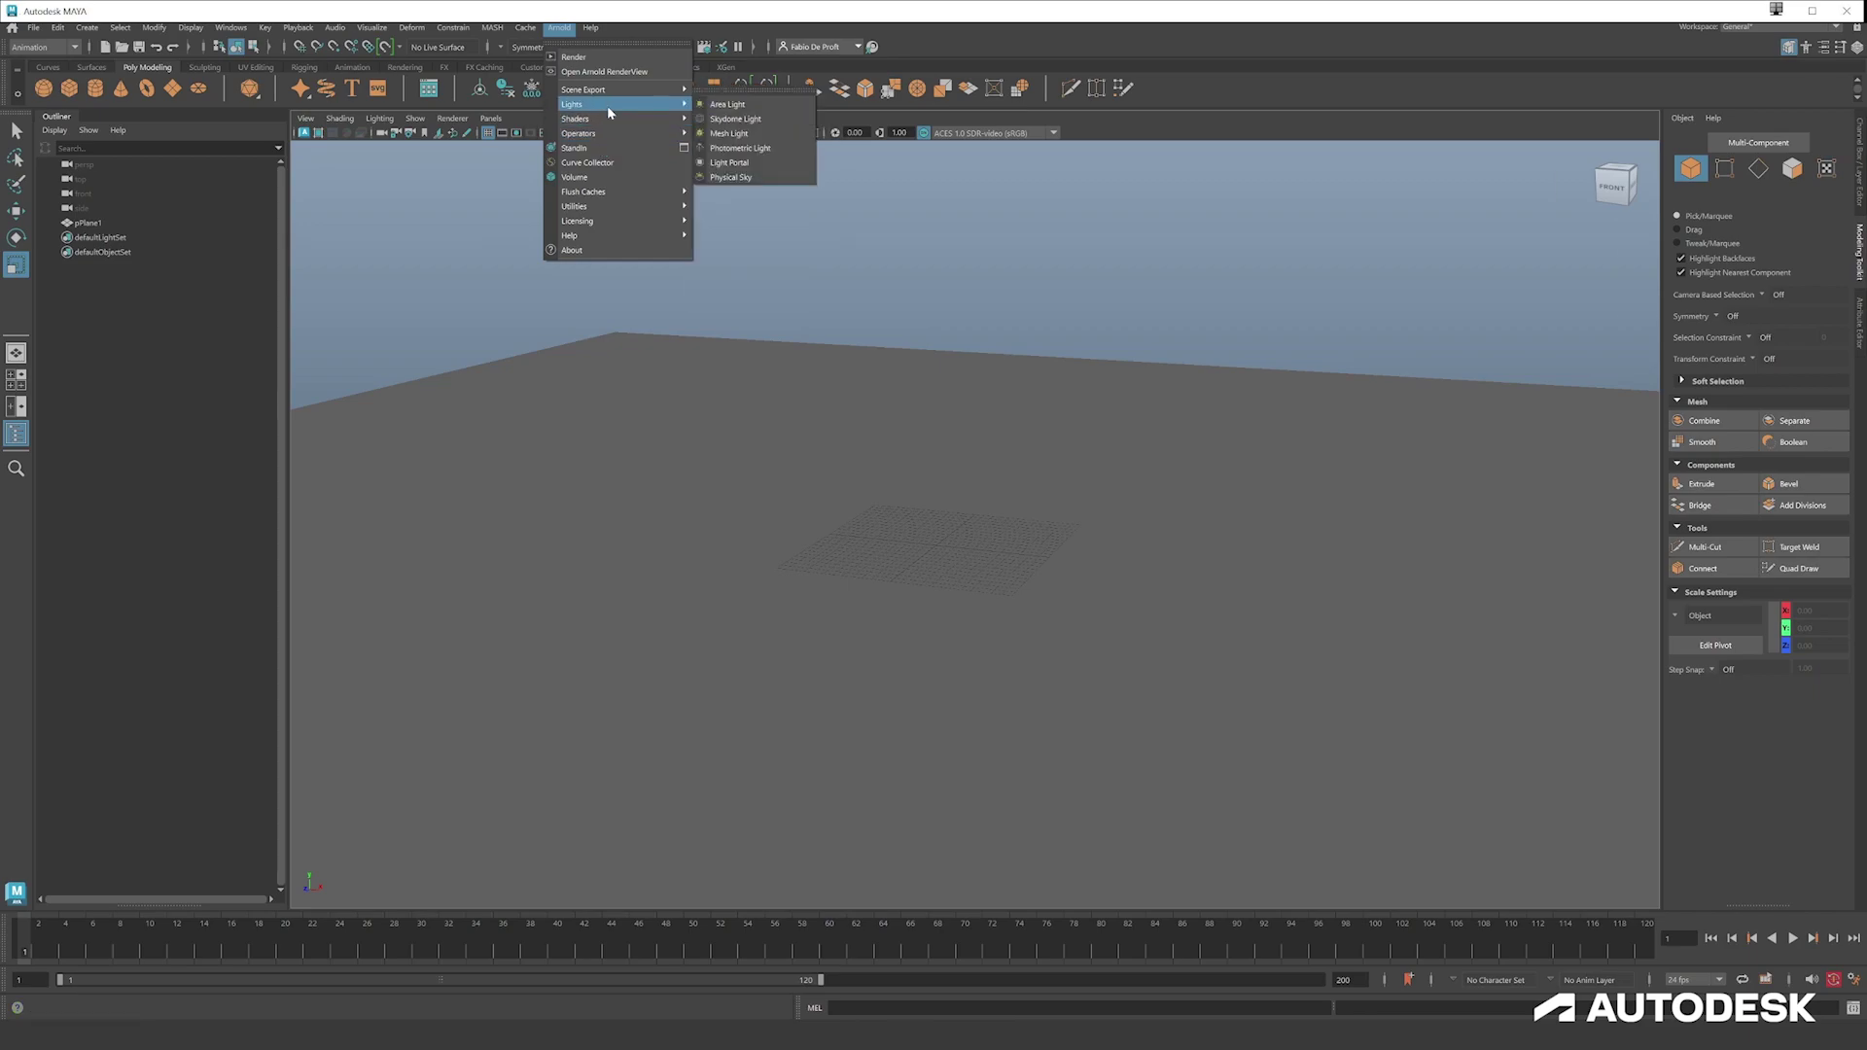
click(784, 119)
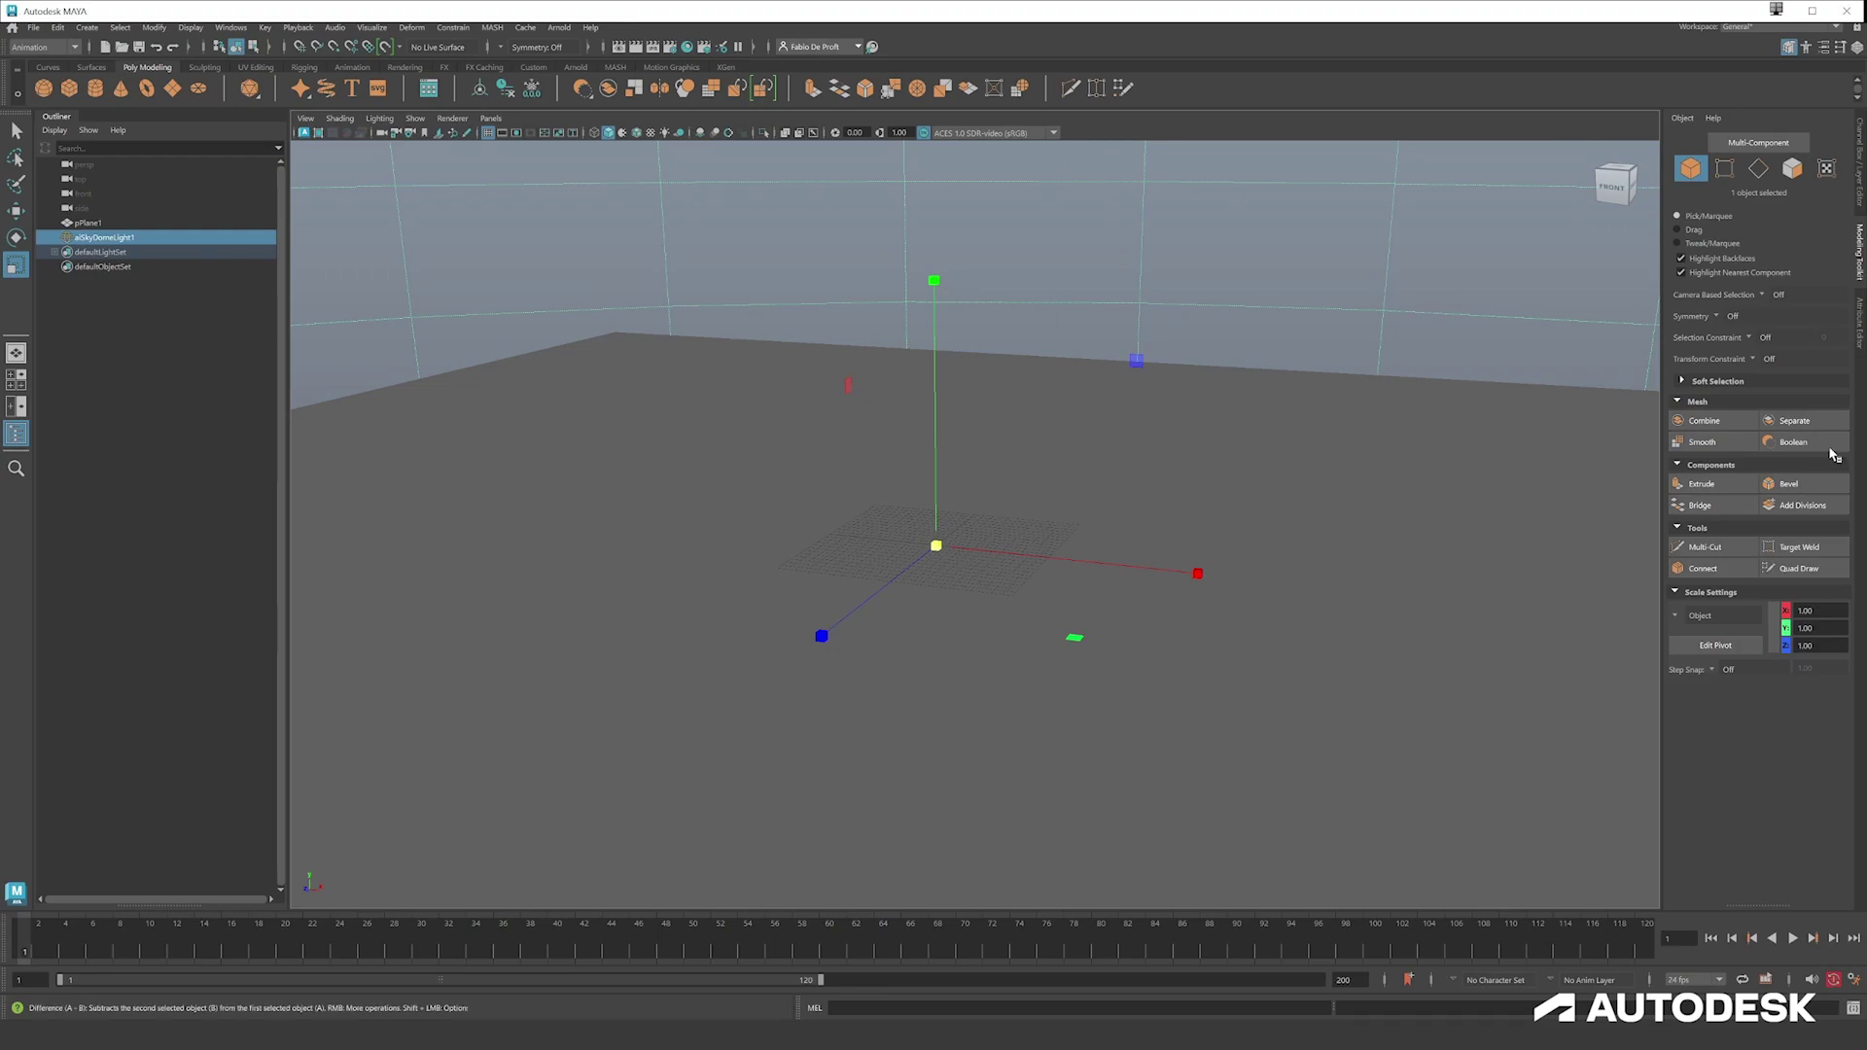
alt+drag(1340, 311, 1334, 346)
click(1859, 336)
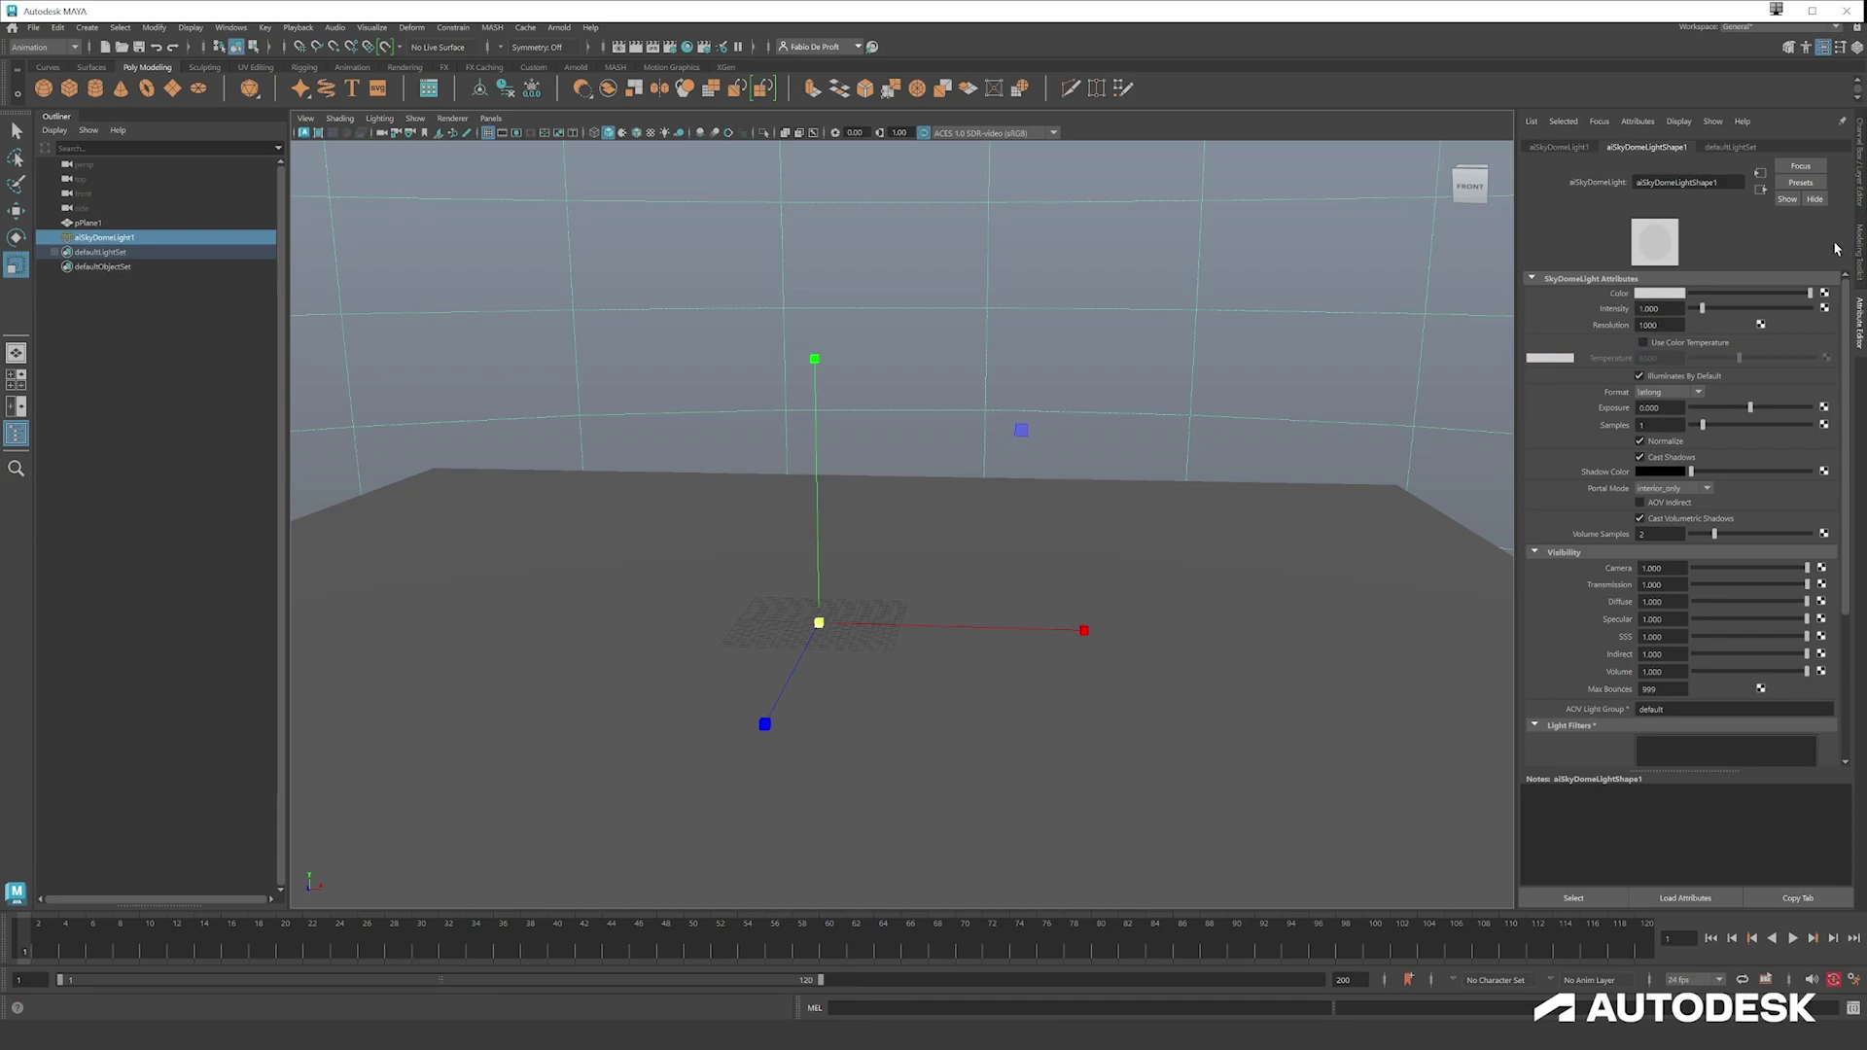
click(1825, 295)
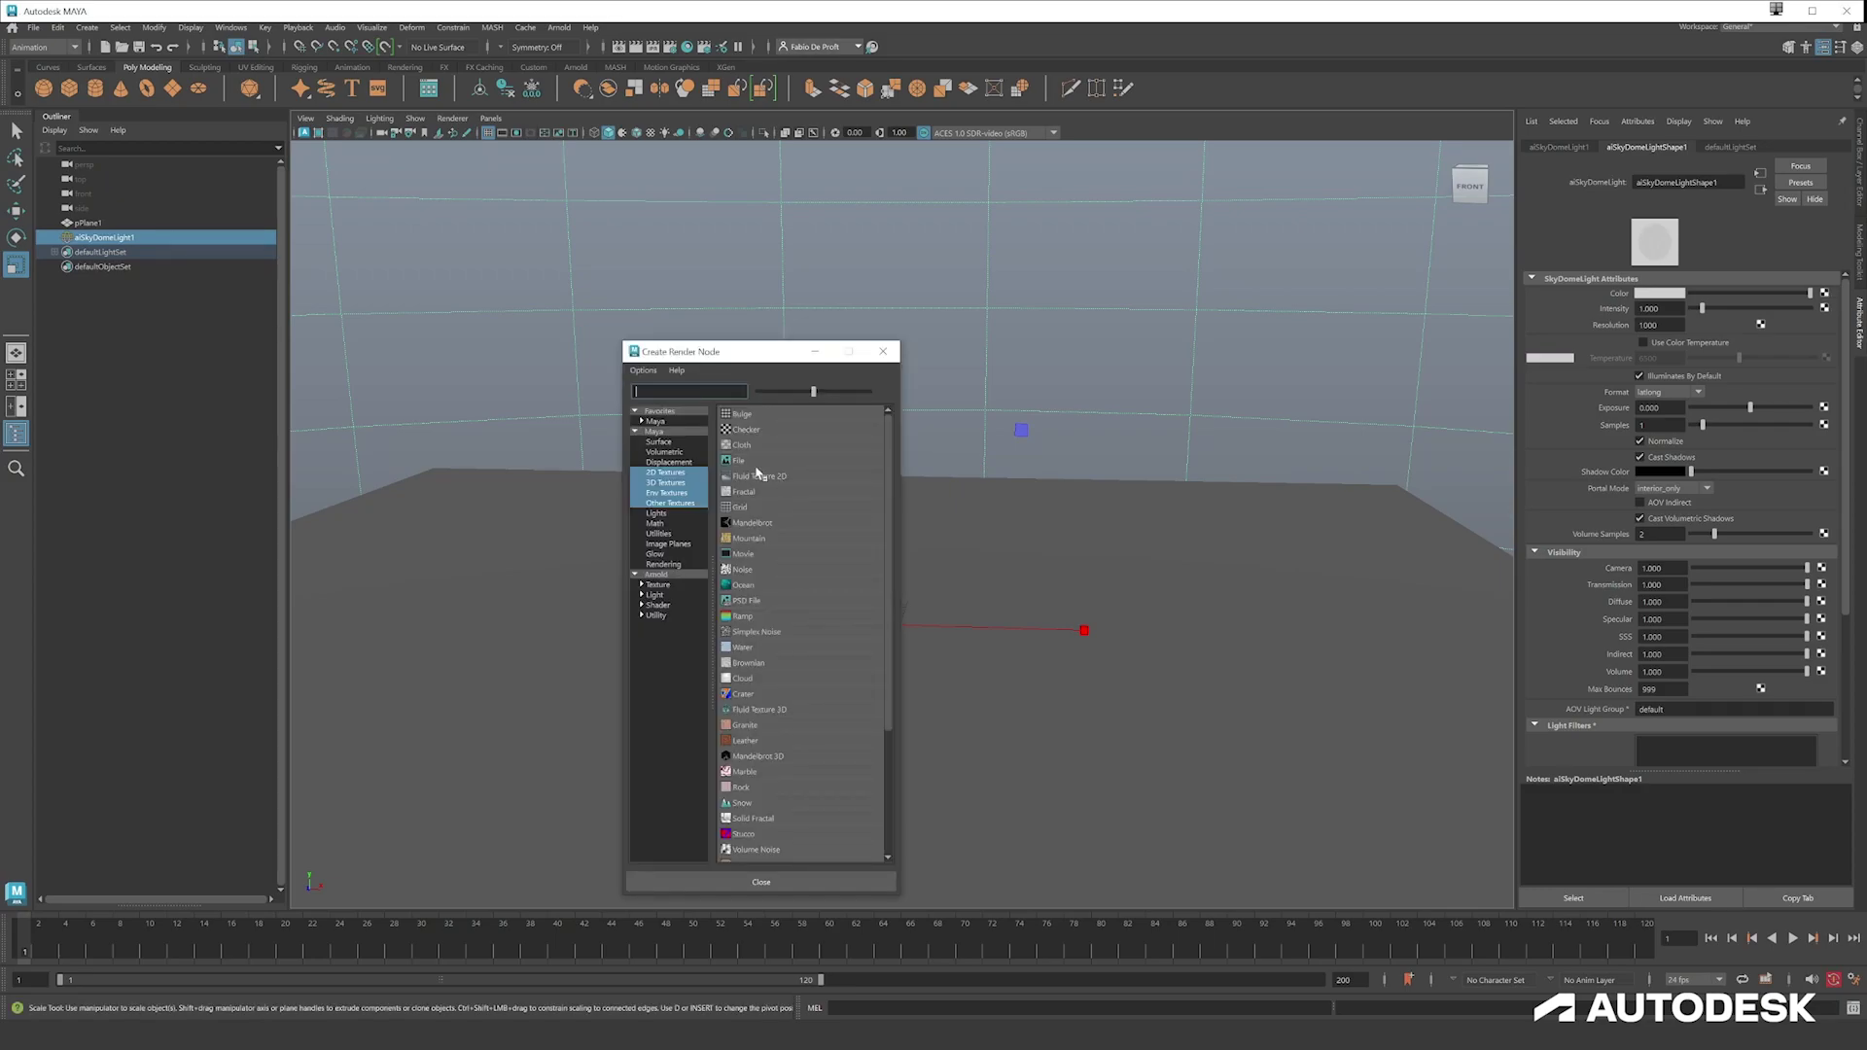
- Load hilly_terrain_01_puresky_4k.exr as a File texture on the skydome's Color
click(747, 460)
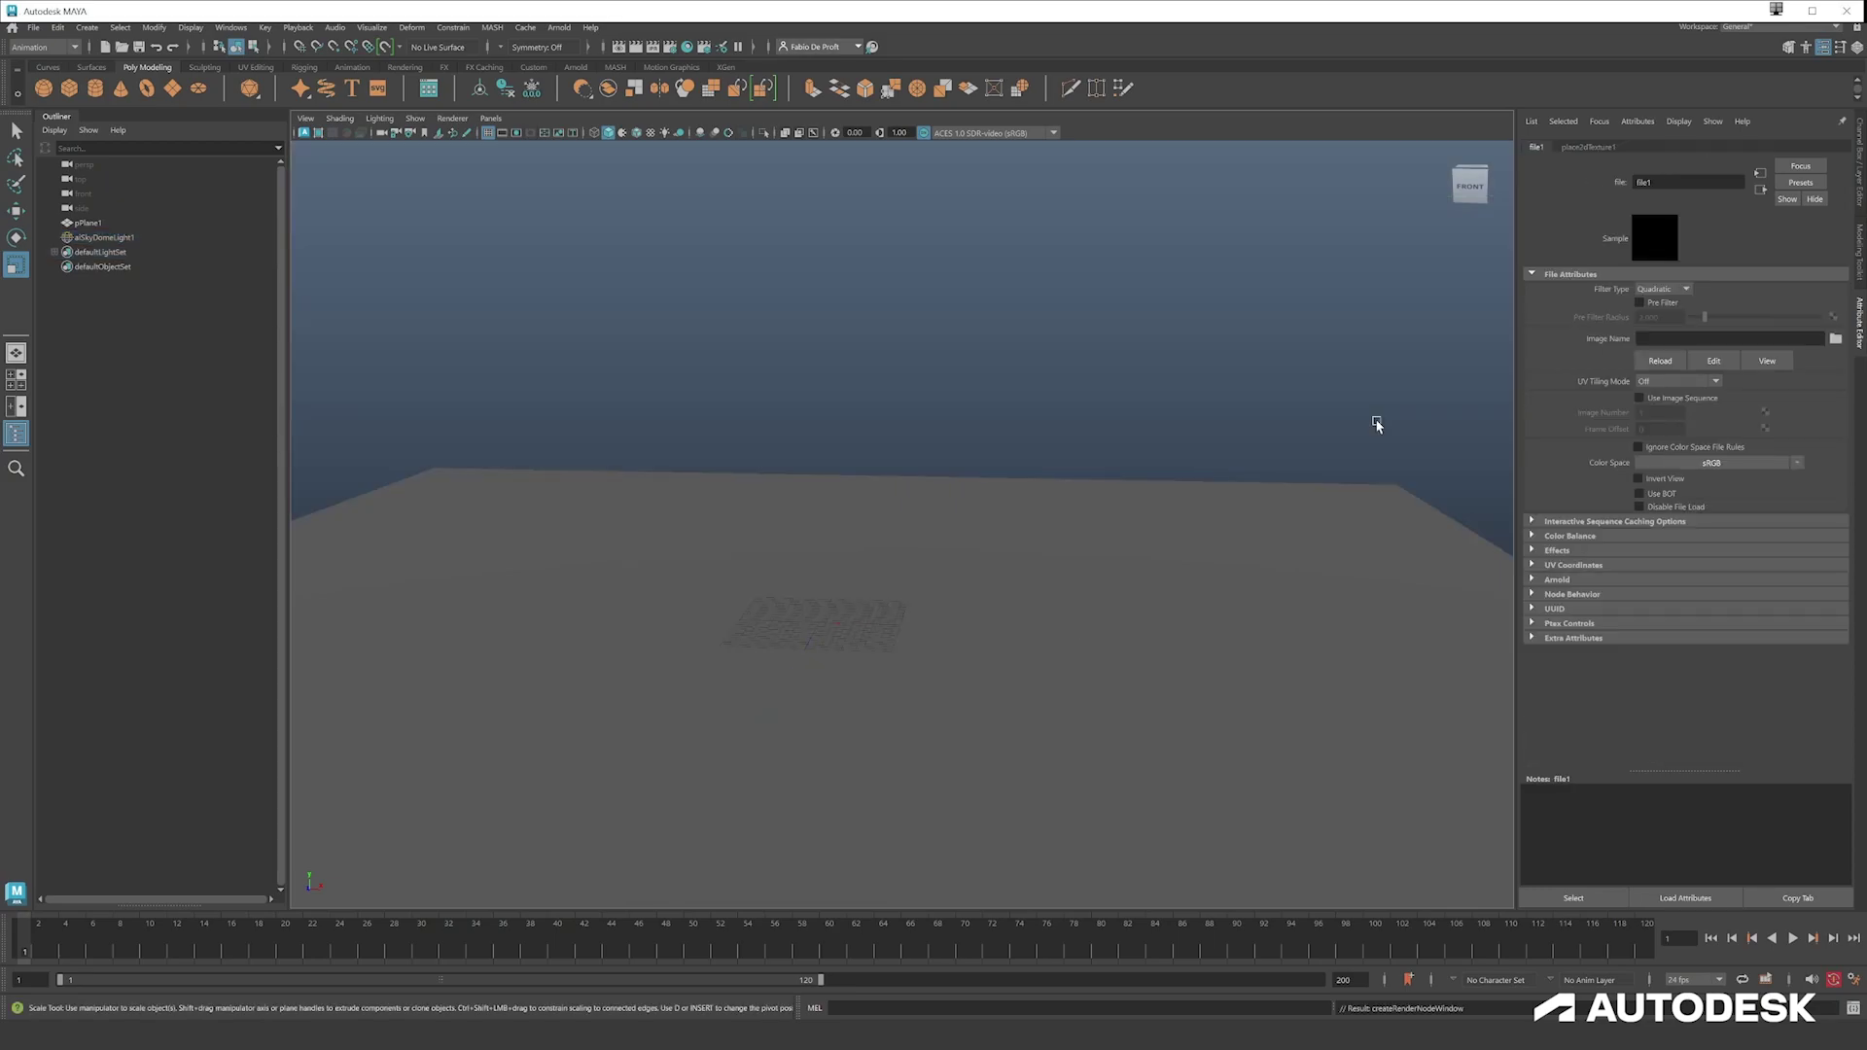
click(1835, 339)
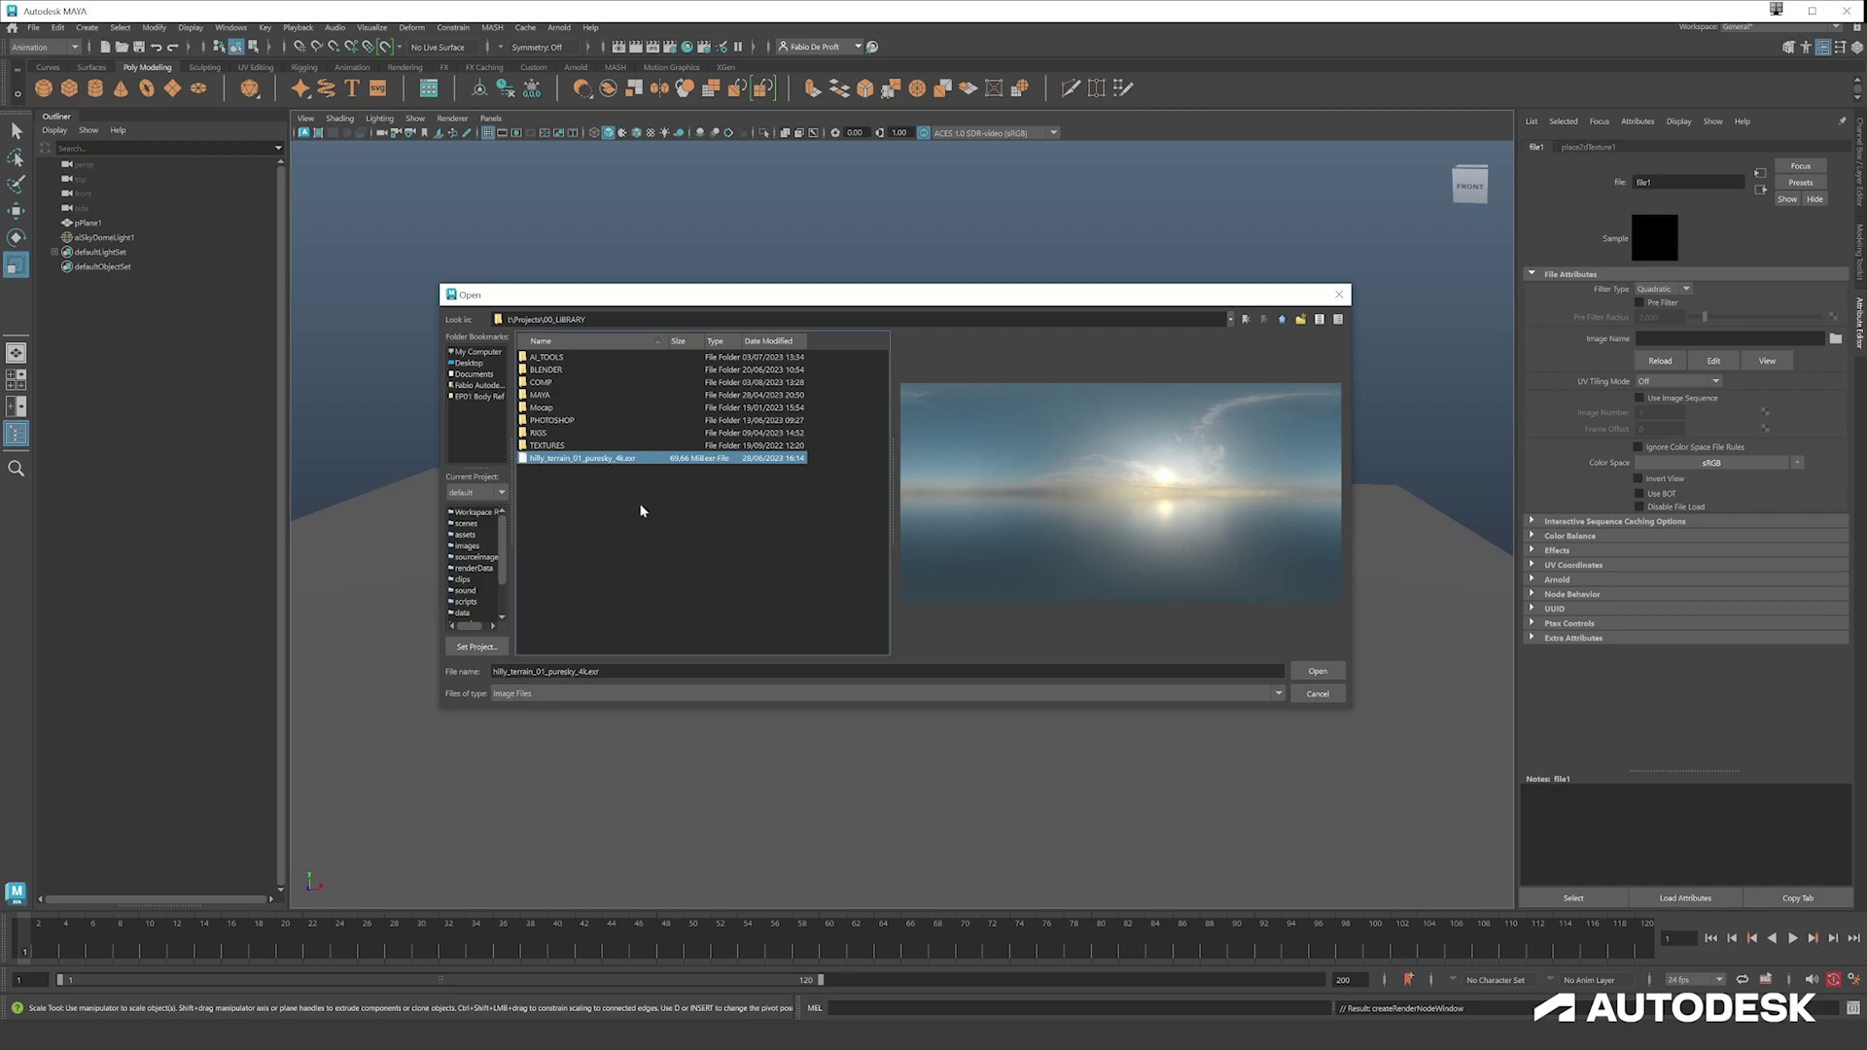
click(1318, 673)
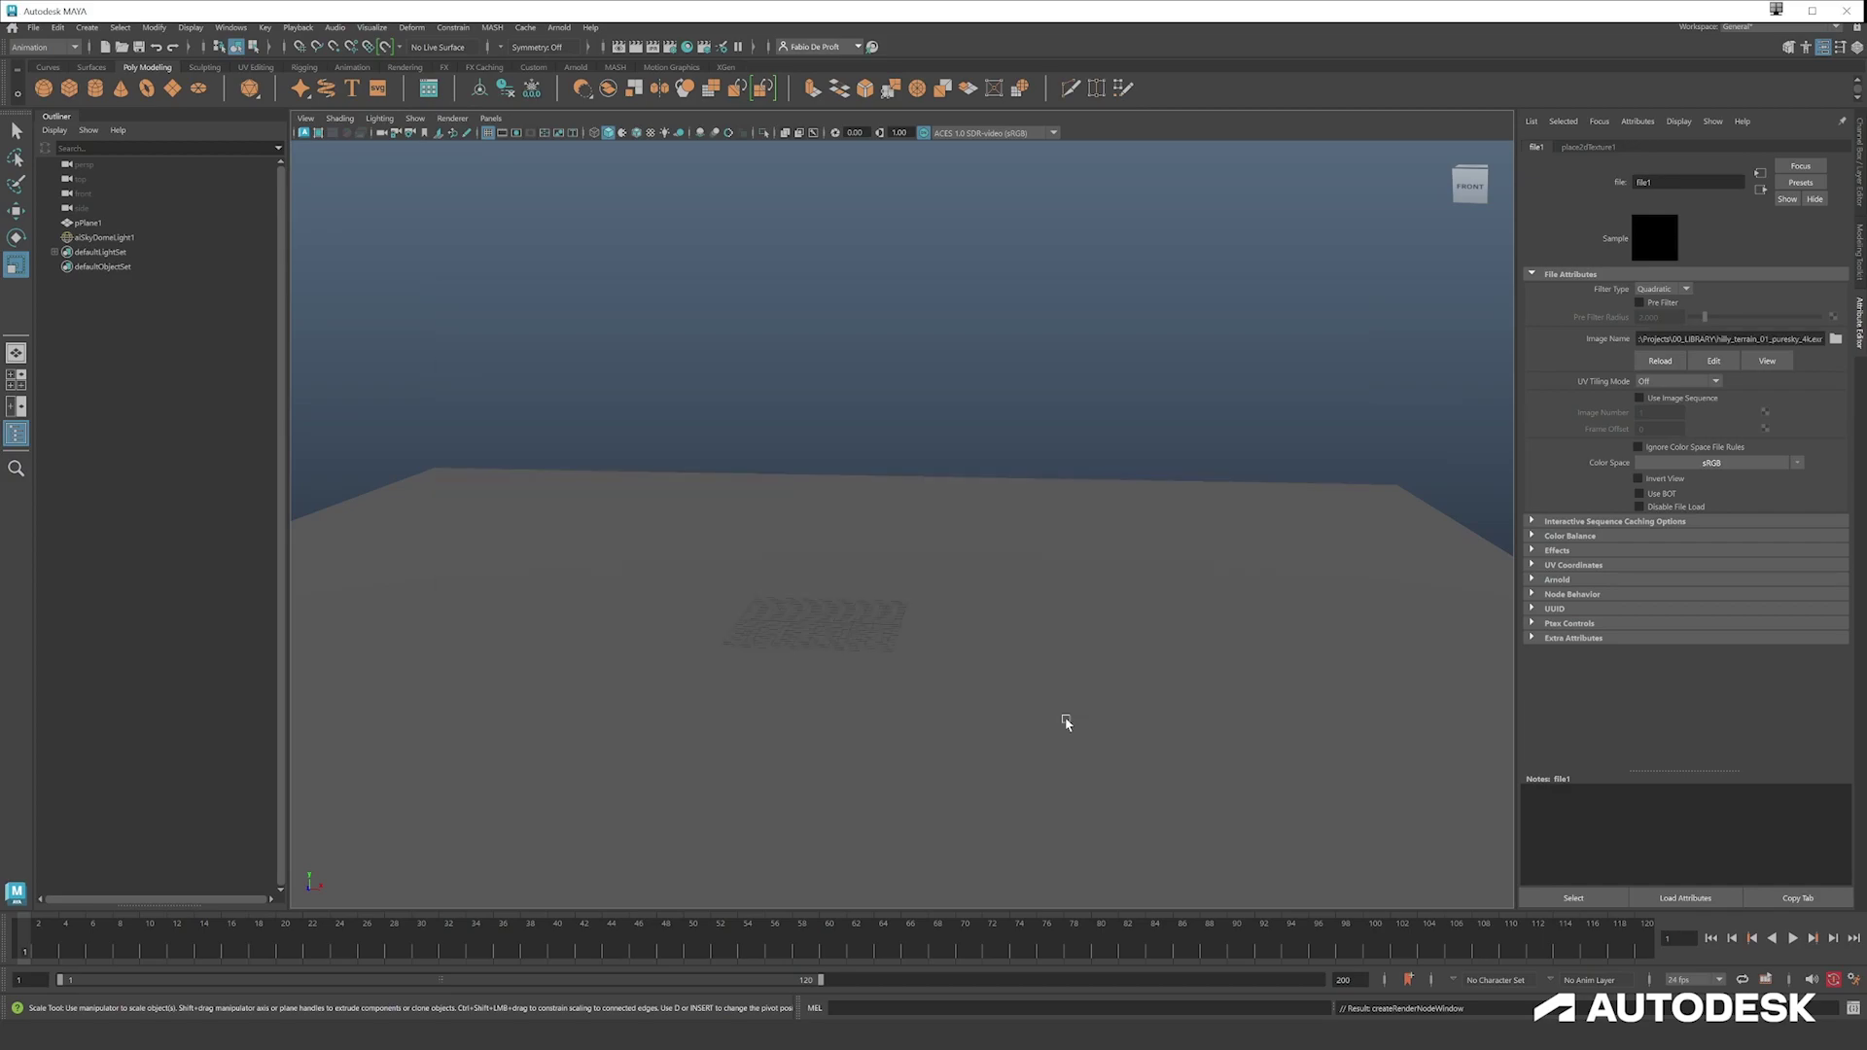
alt+drag(1105, 580, 907, 539)
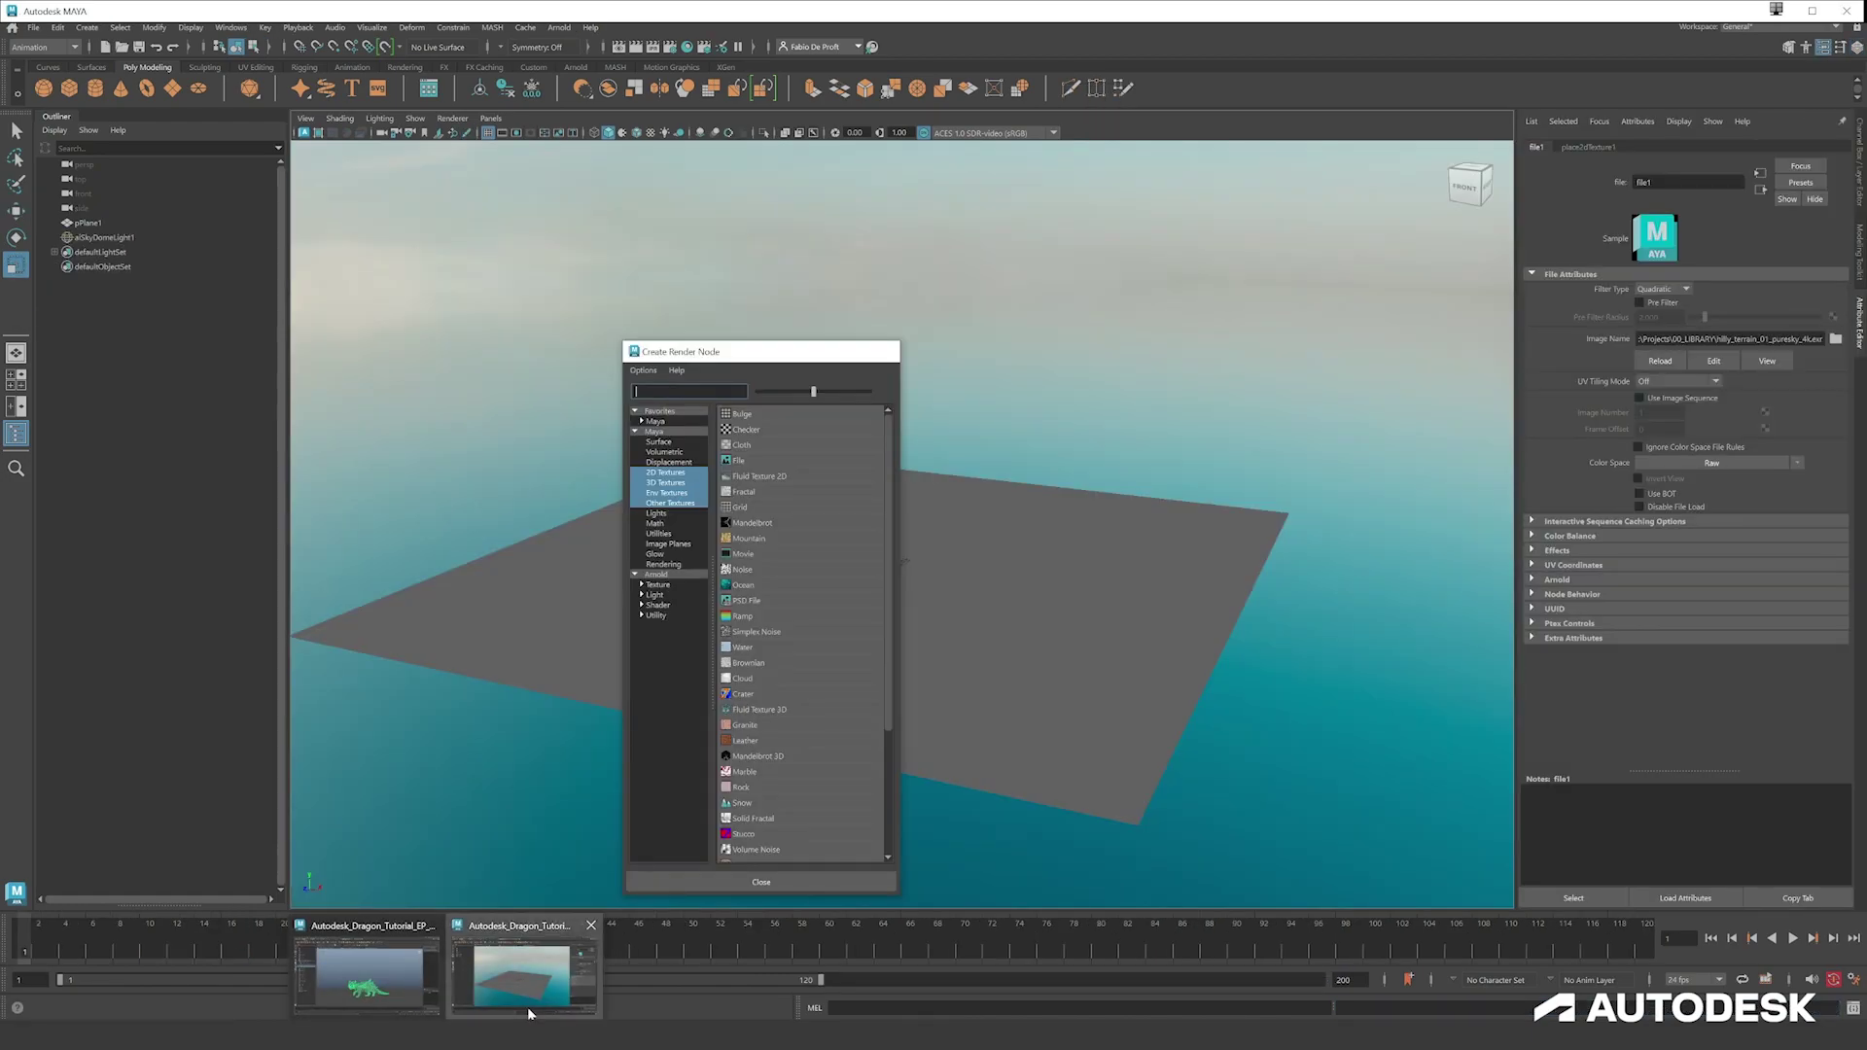
- Import the Autodesk_Dragon_Tutorial_EP06_v013 Alembic cache from the EP06 export folder
click(527, 1006)
alt+drag(872, 442, 876, 405)
click(33, 28)
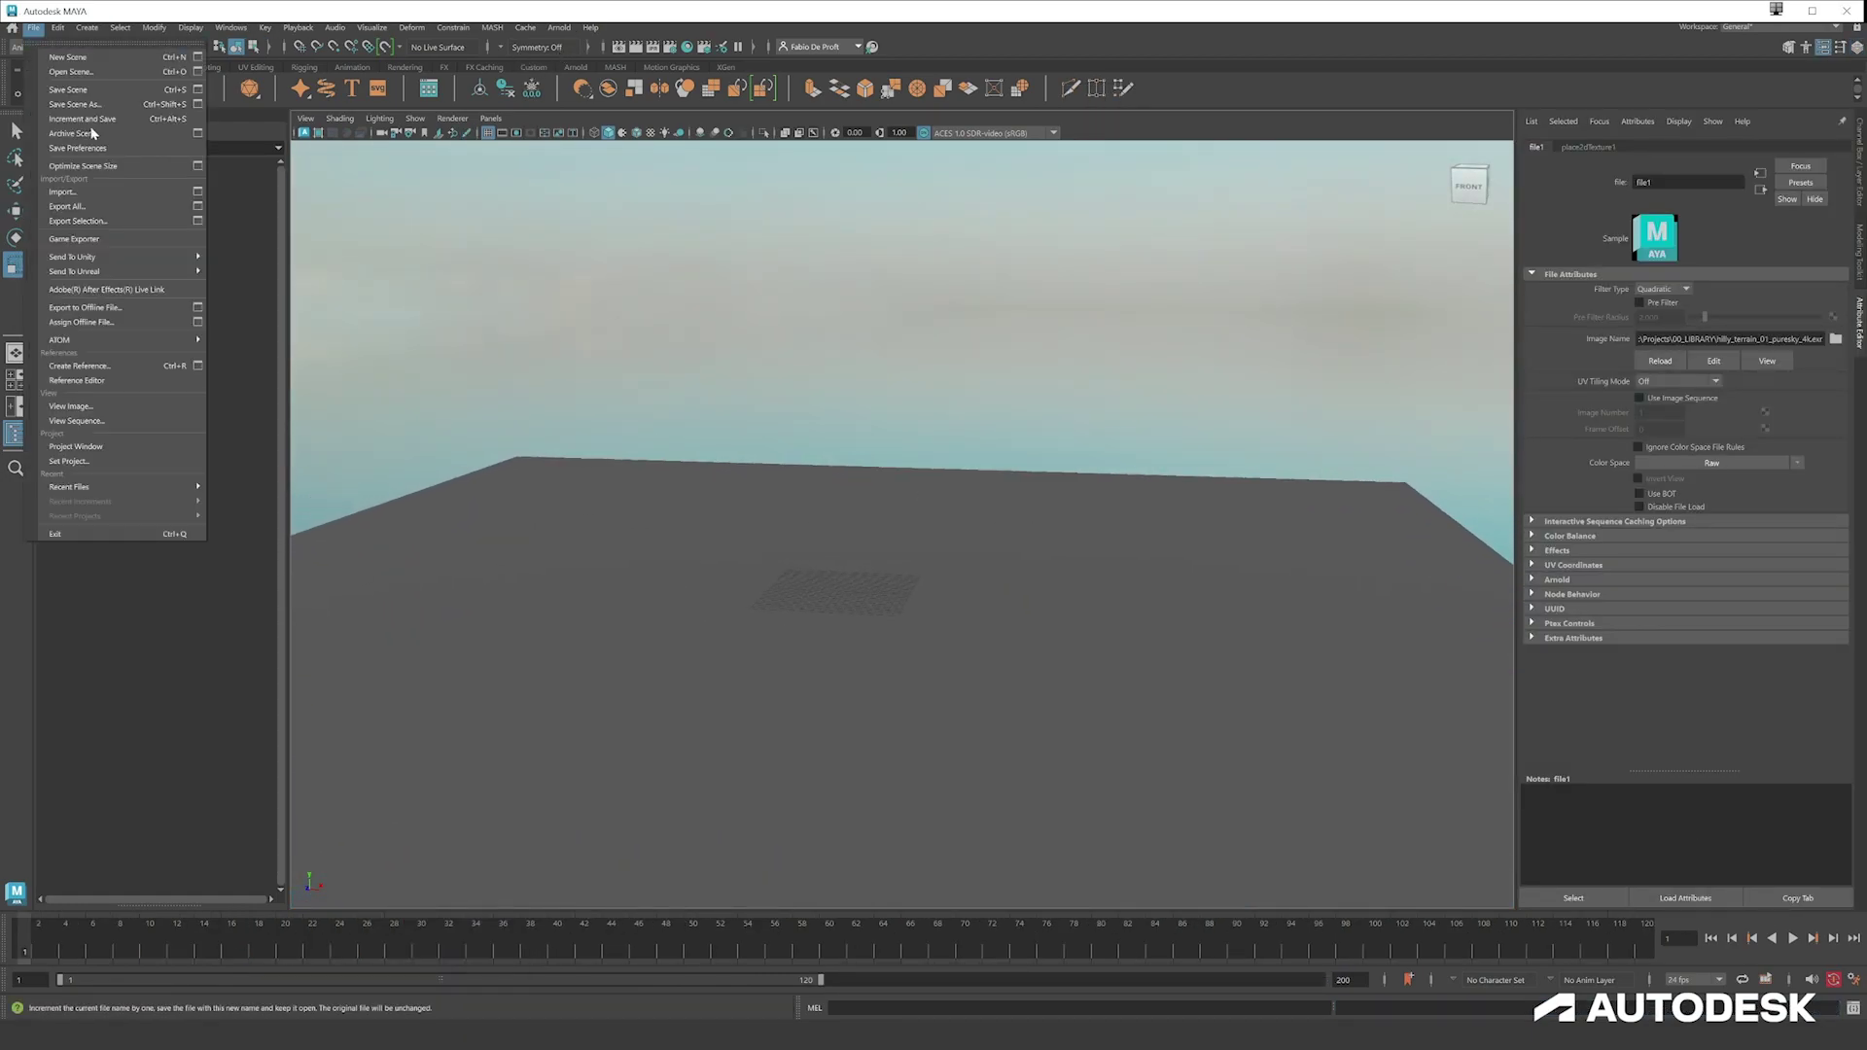
click(88, 192)
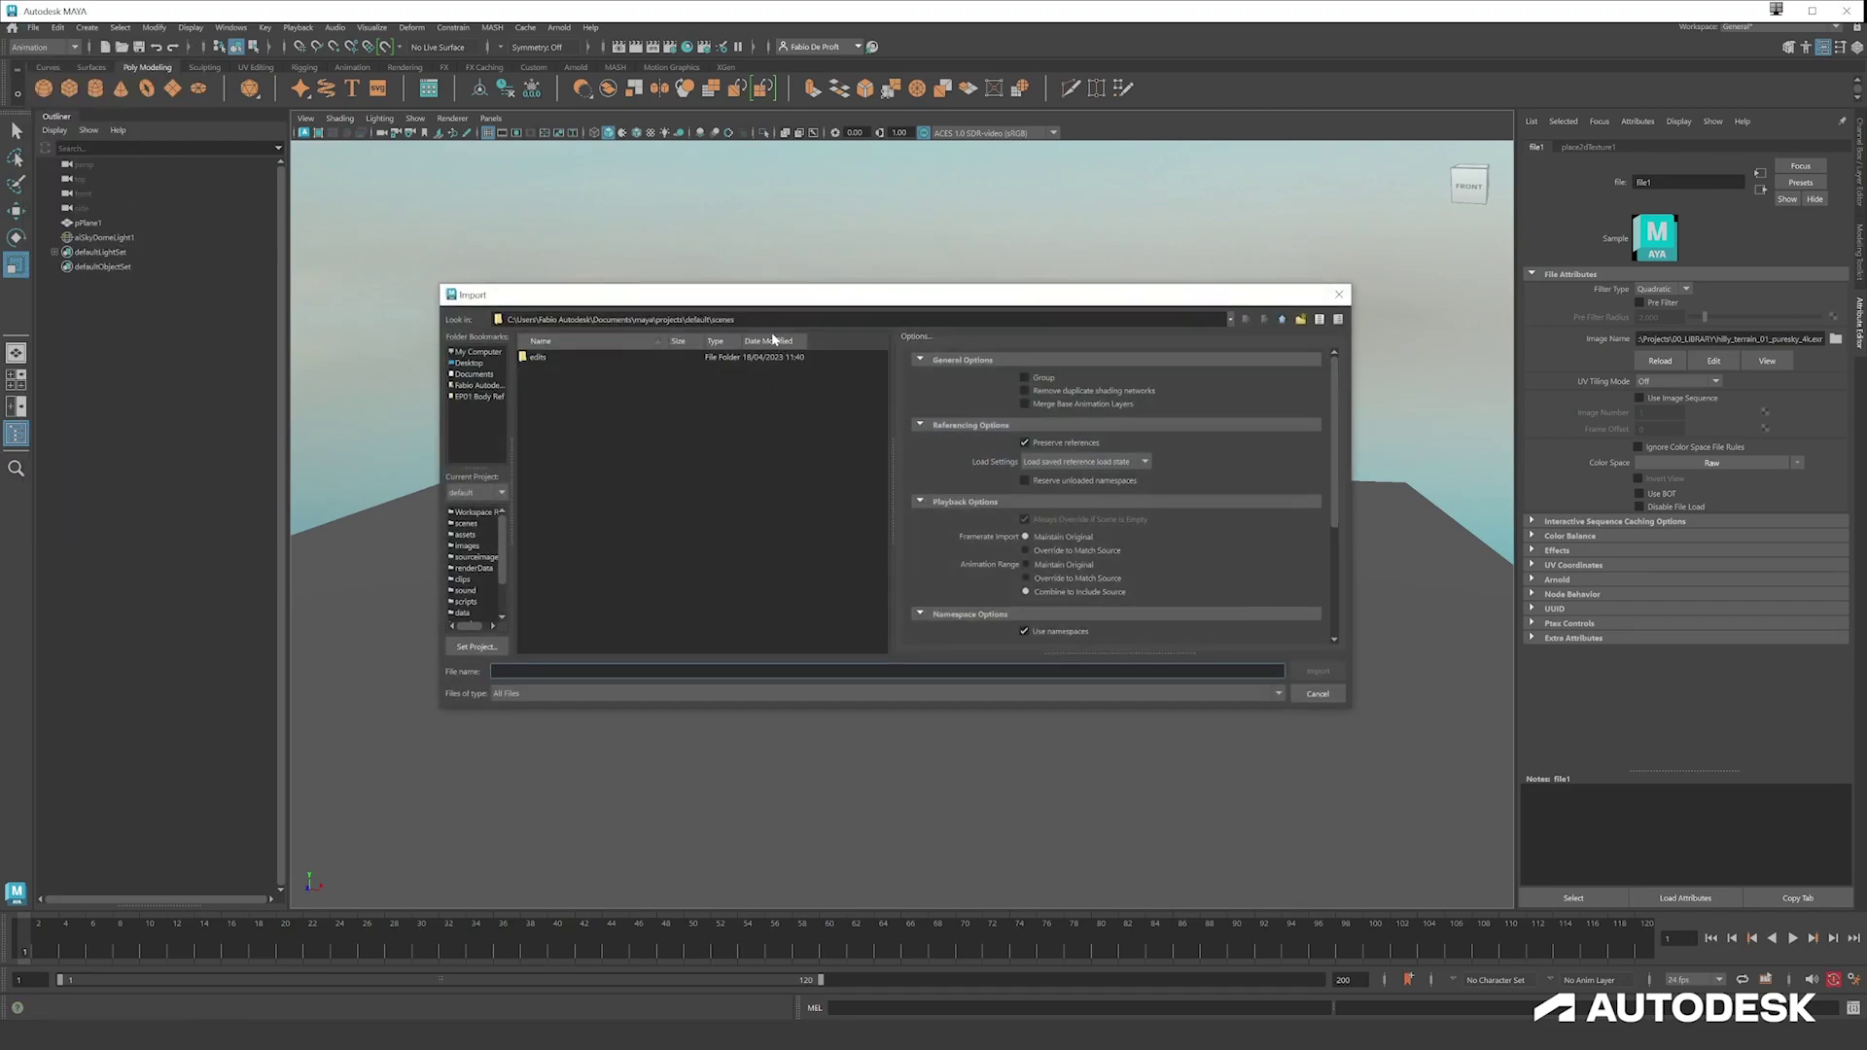
key(ctrl+l)
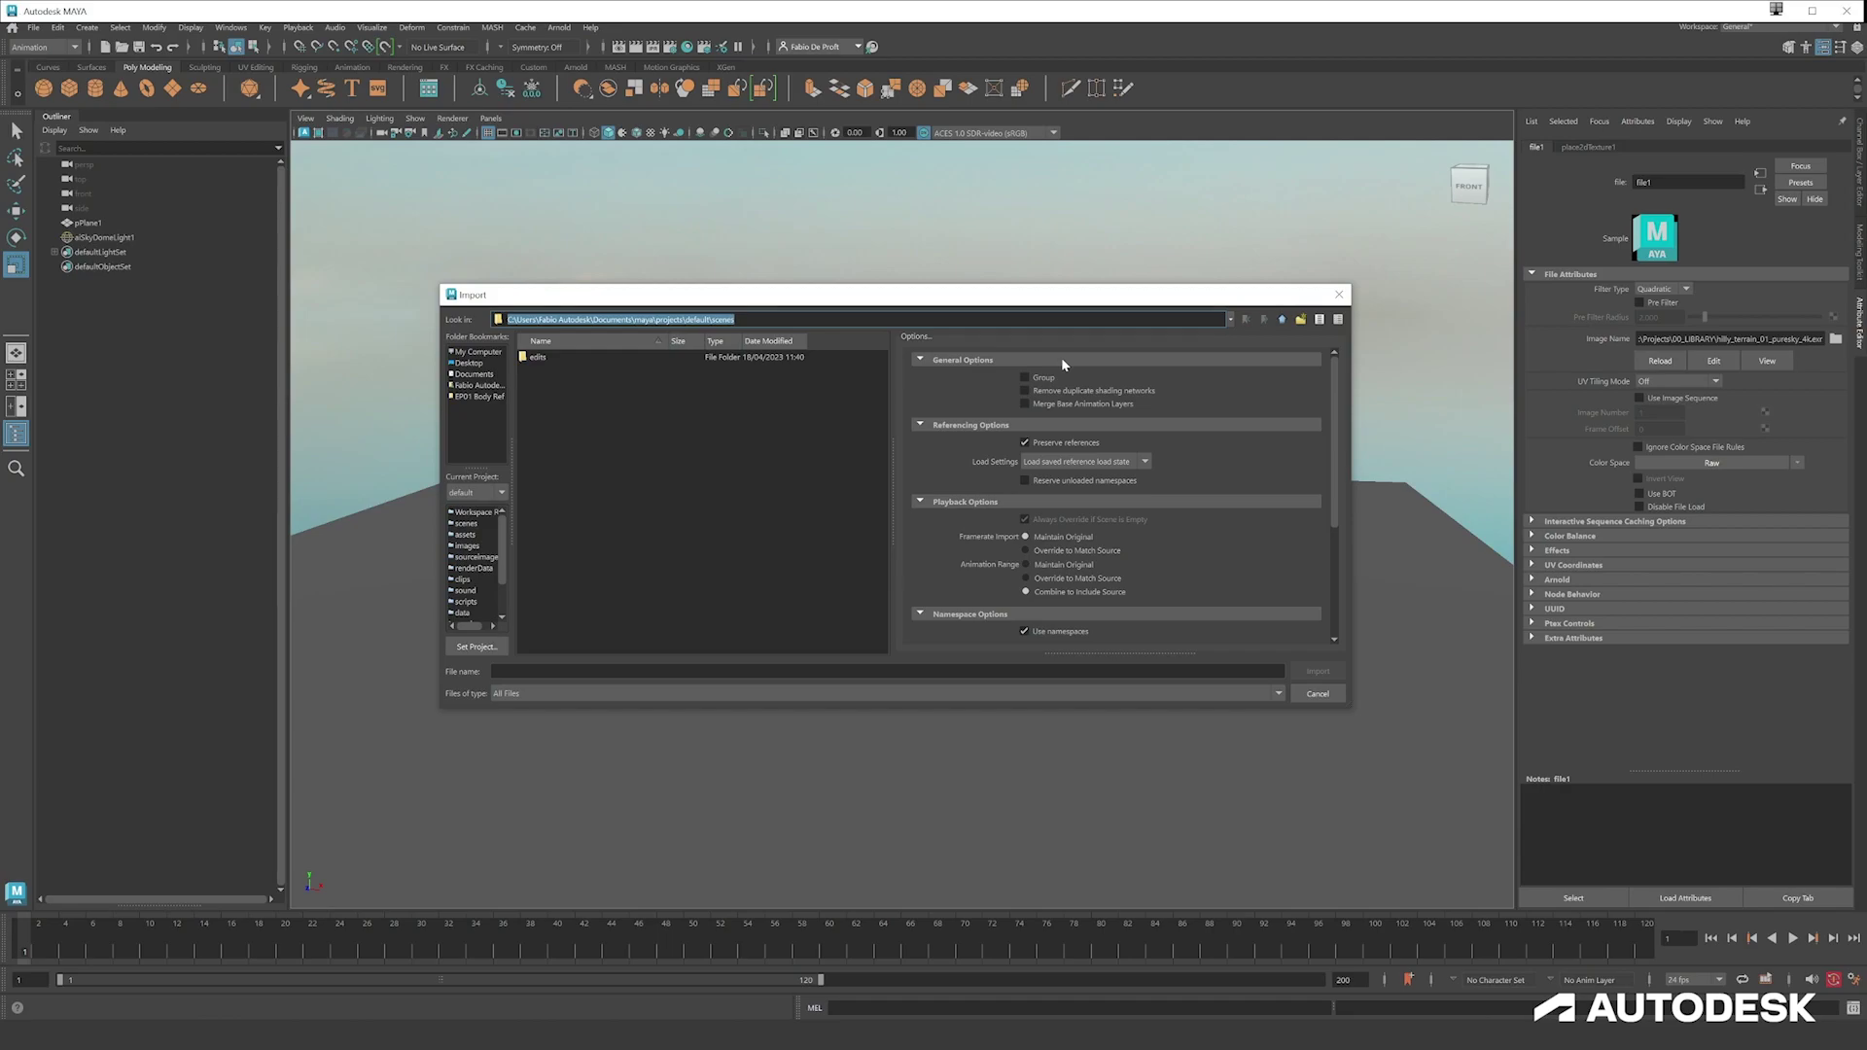
text(I:\Projects\AUTODESK\TutorialVideos\Dragon\Videos\EP06_Export\Export)
key(Return)
click(750, 357)
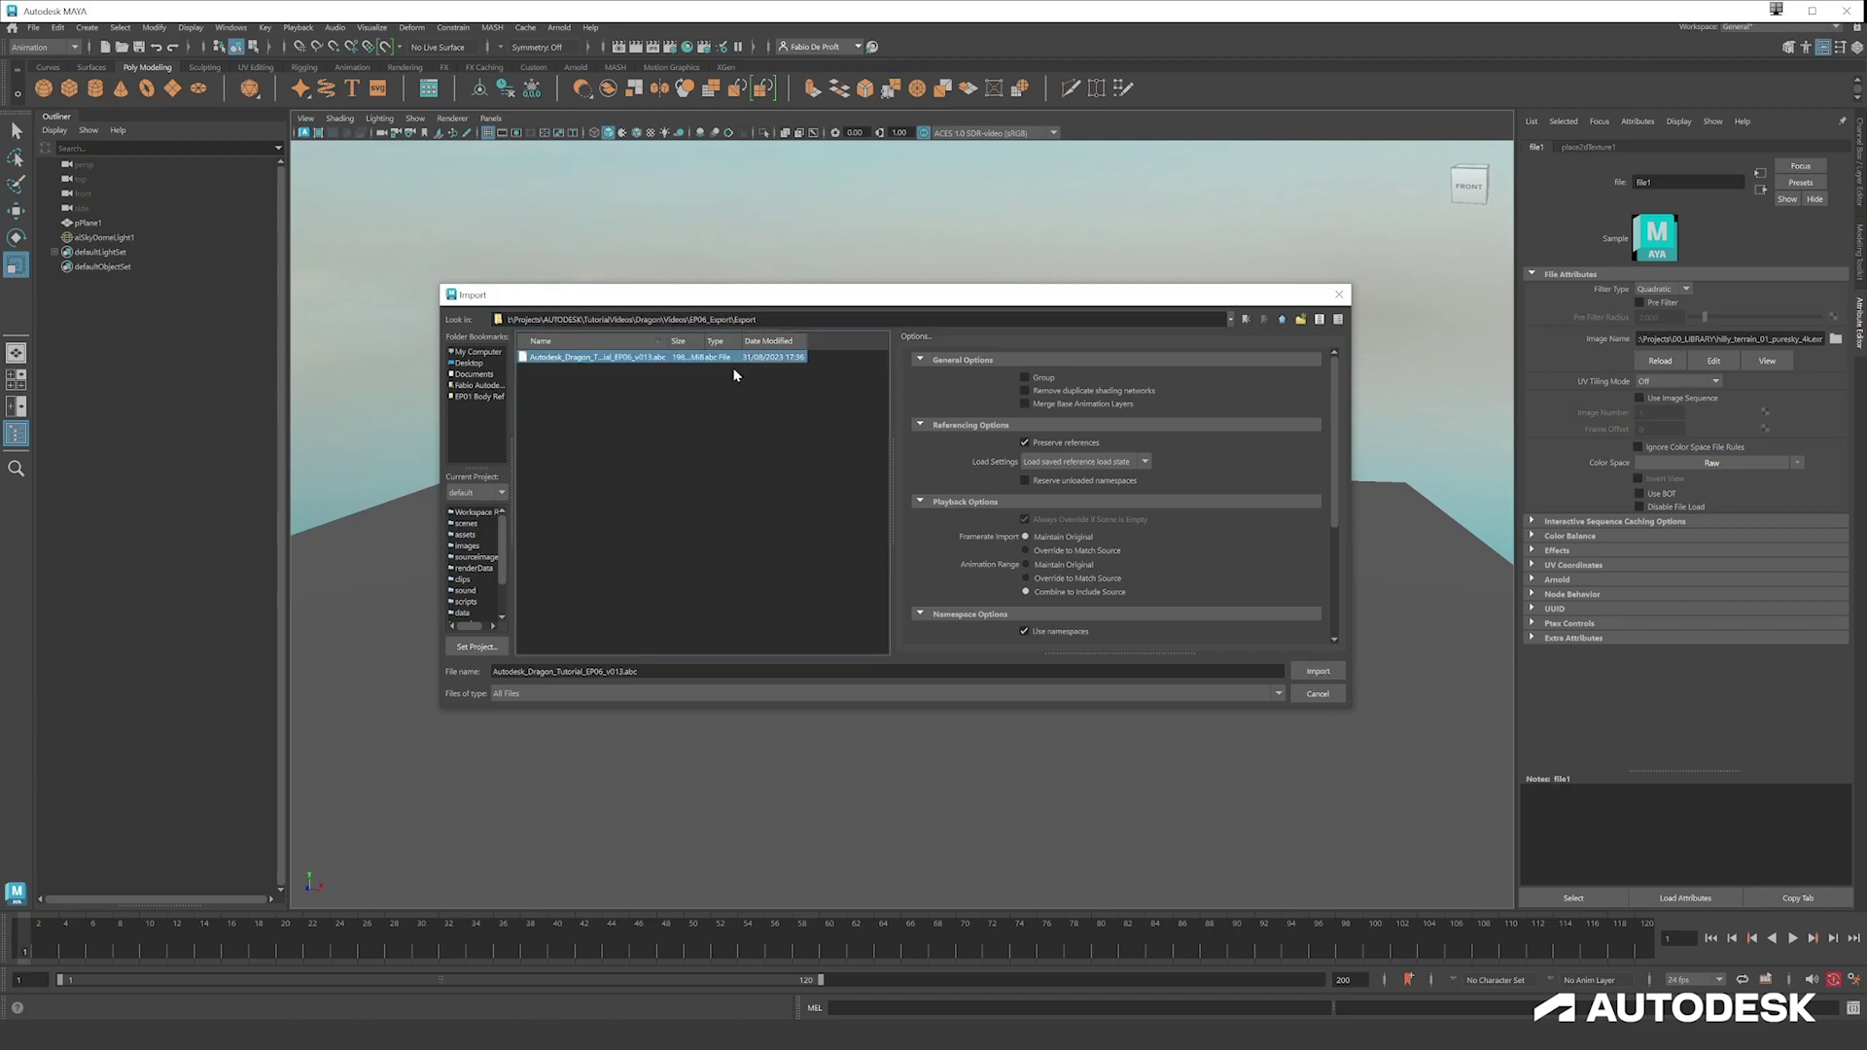
click(1318, 671)
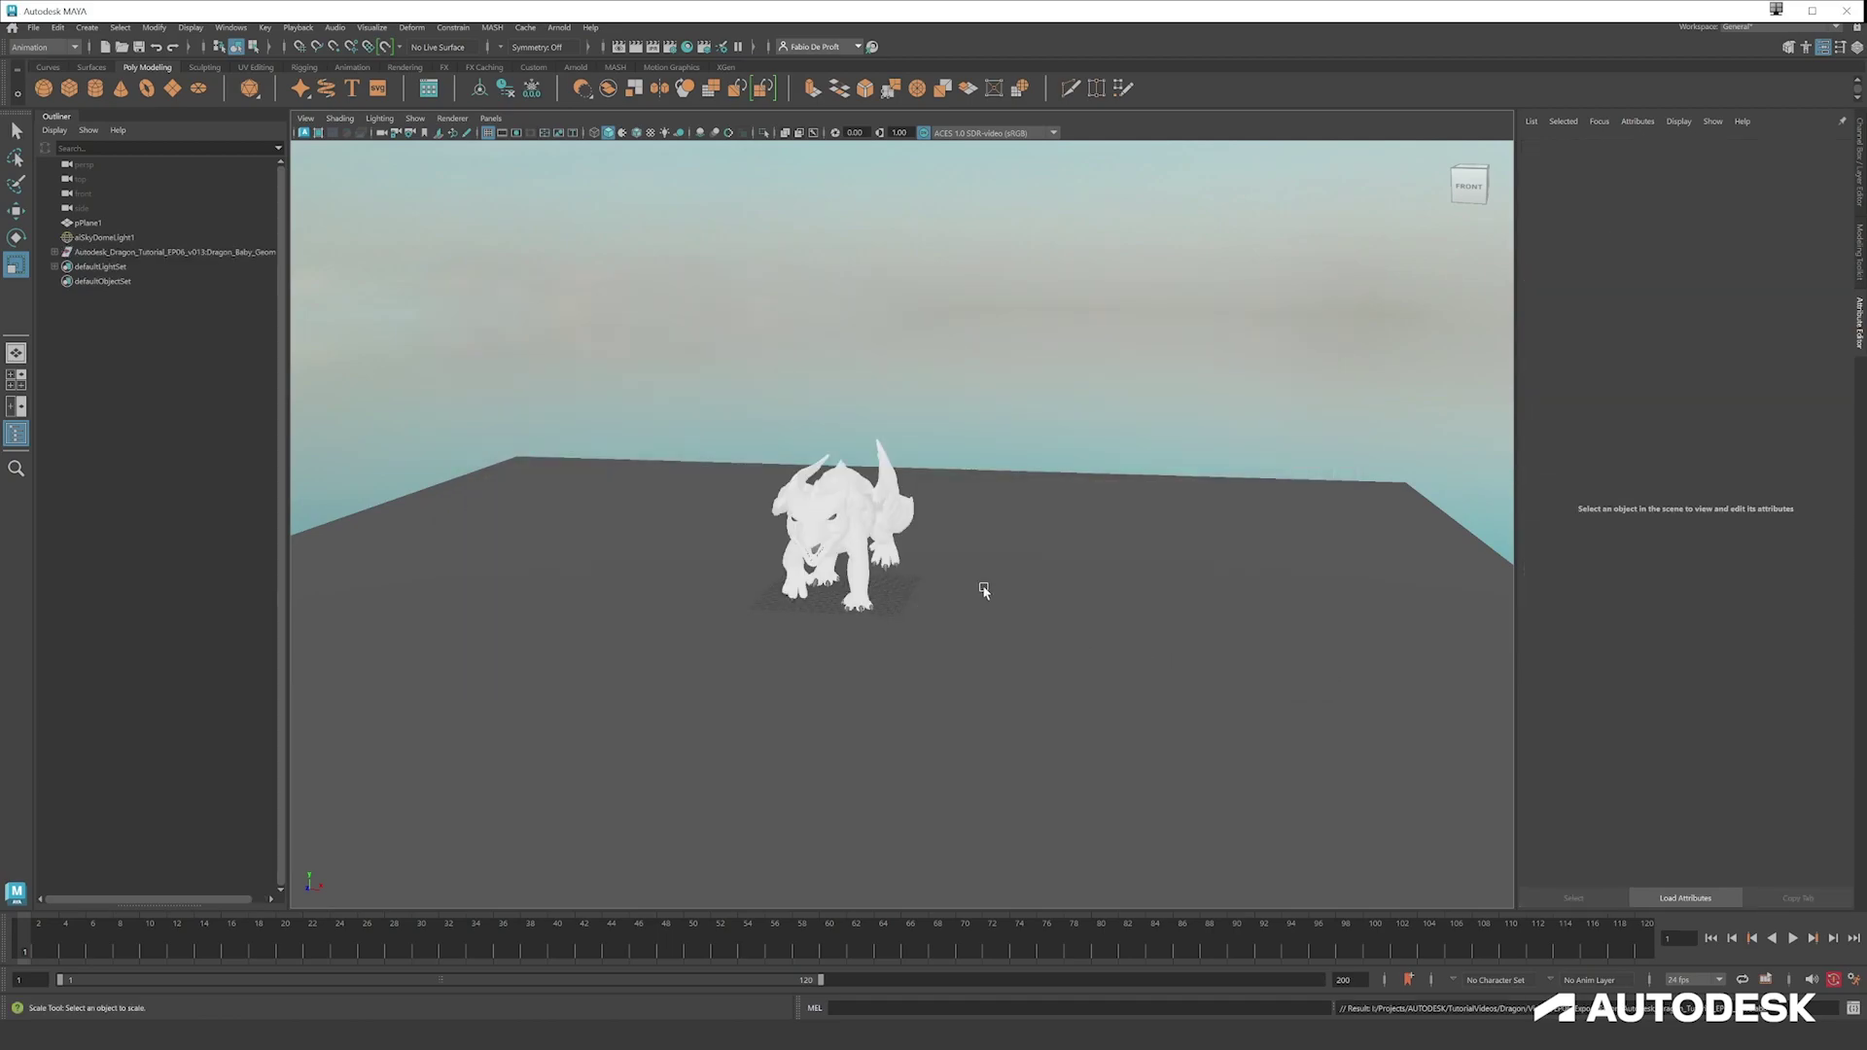
- Scrub and play the dragon animation, toggling a viewport display item
alt+drag(979, 585, 896, 584)
scroll(896, 584, up, 3)
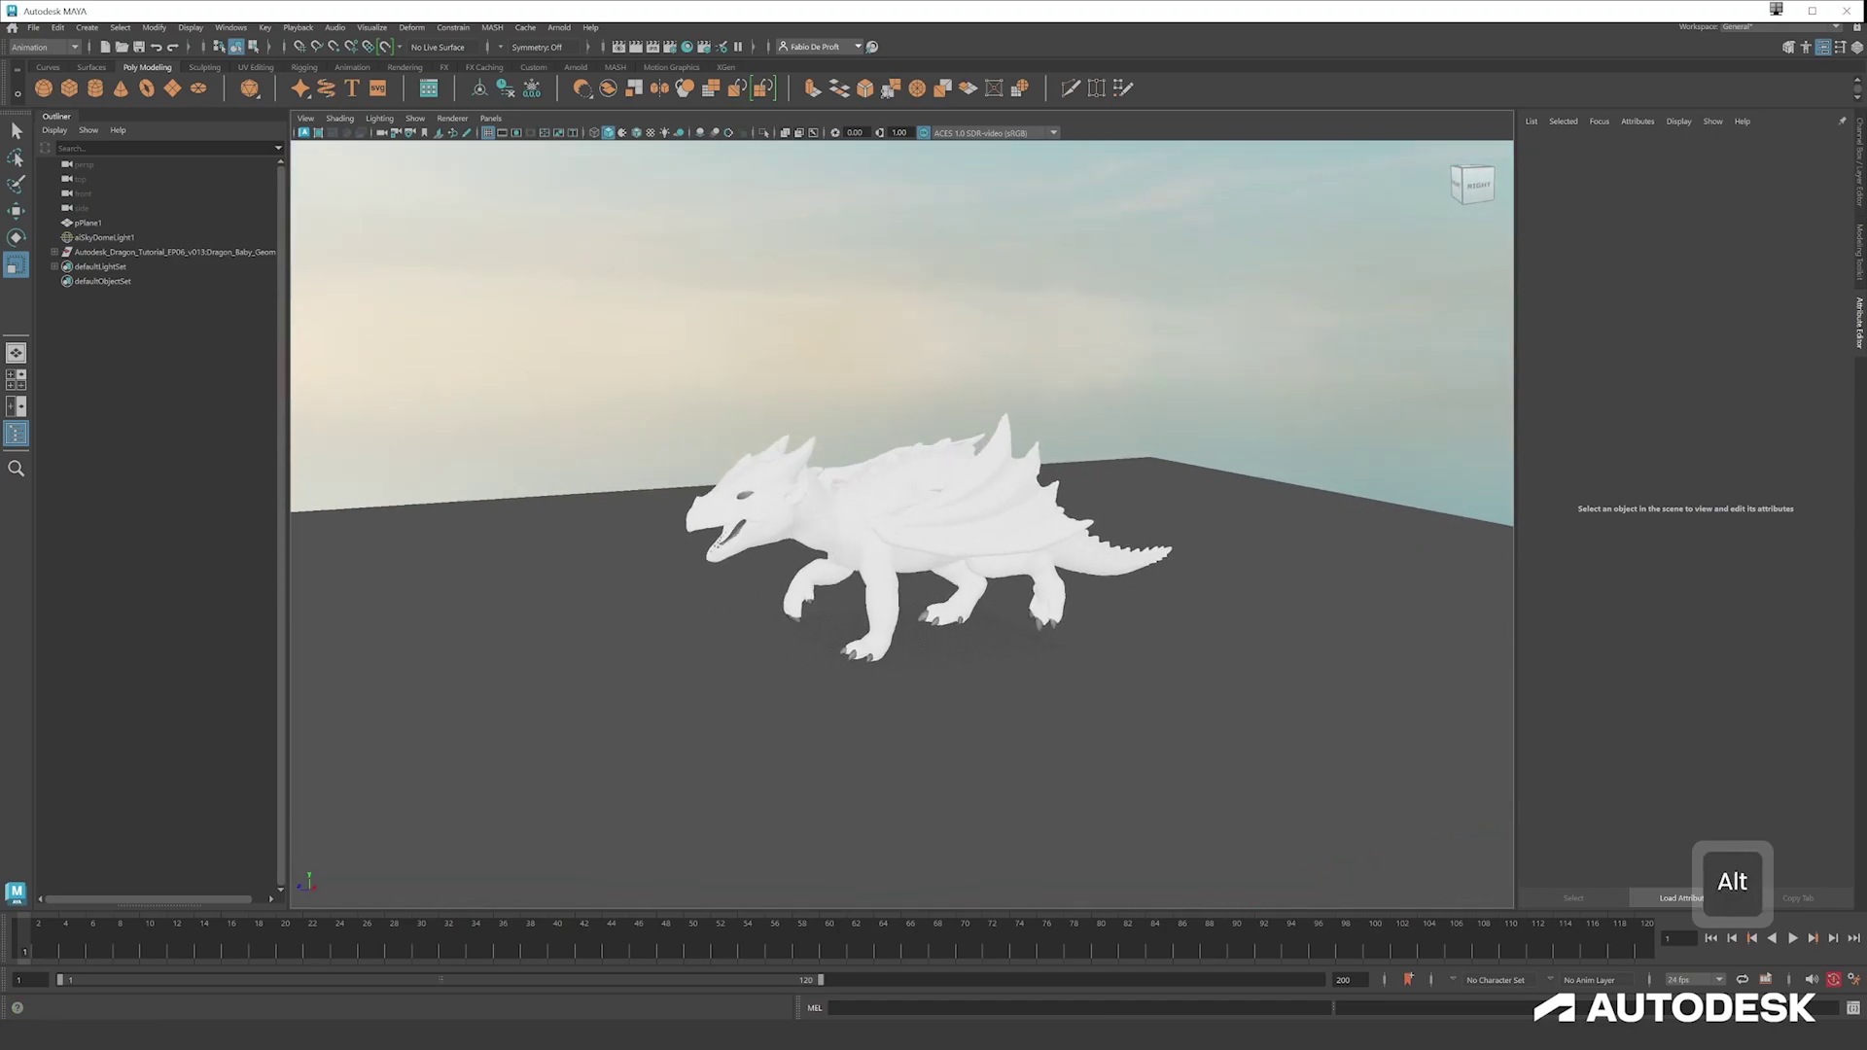
drag(233, 928, 1375, 909)
alt+drag(1180, 792, 1113, 789)
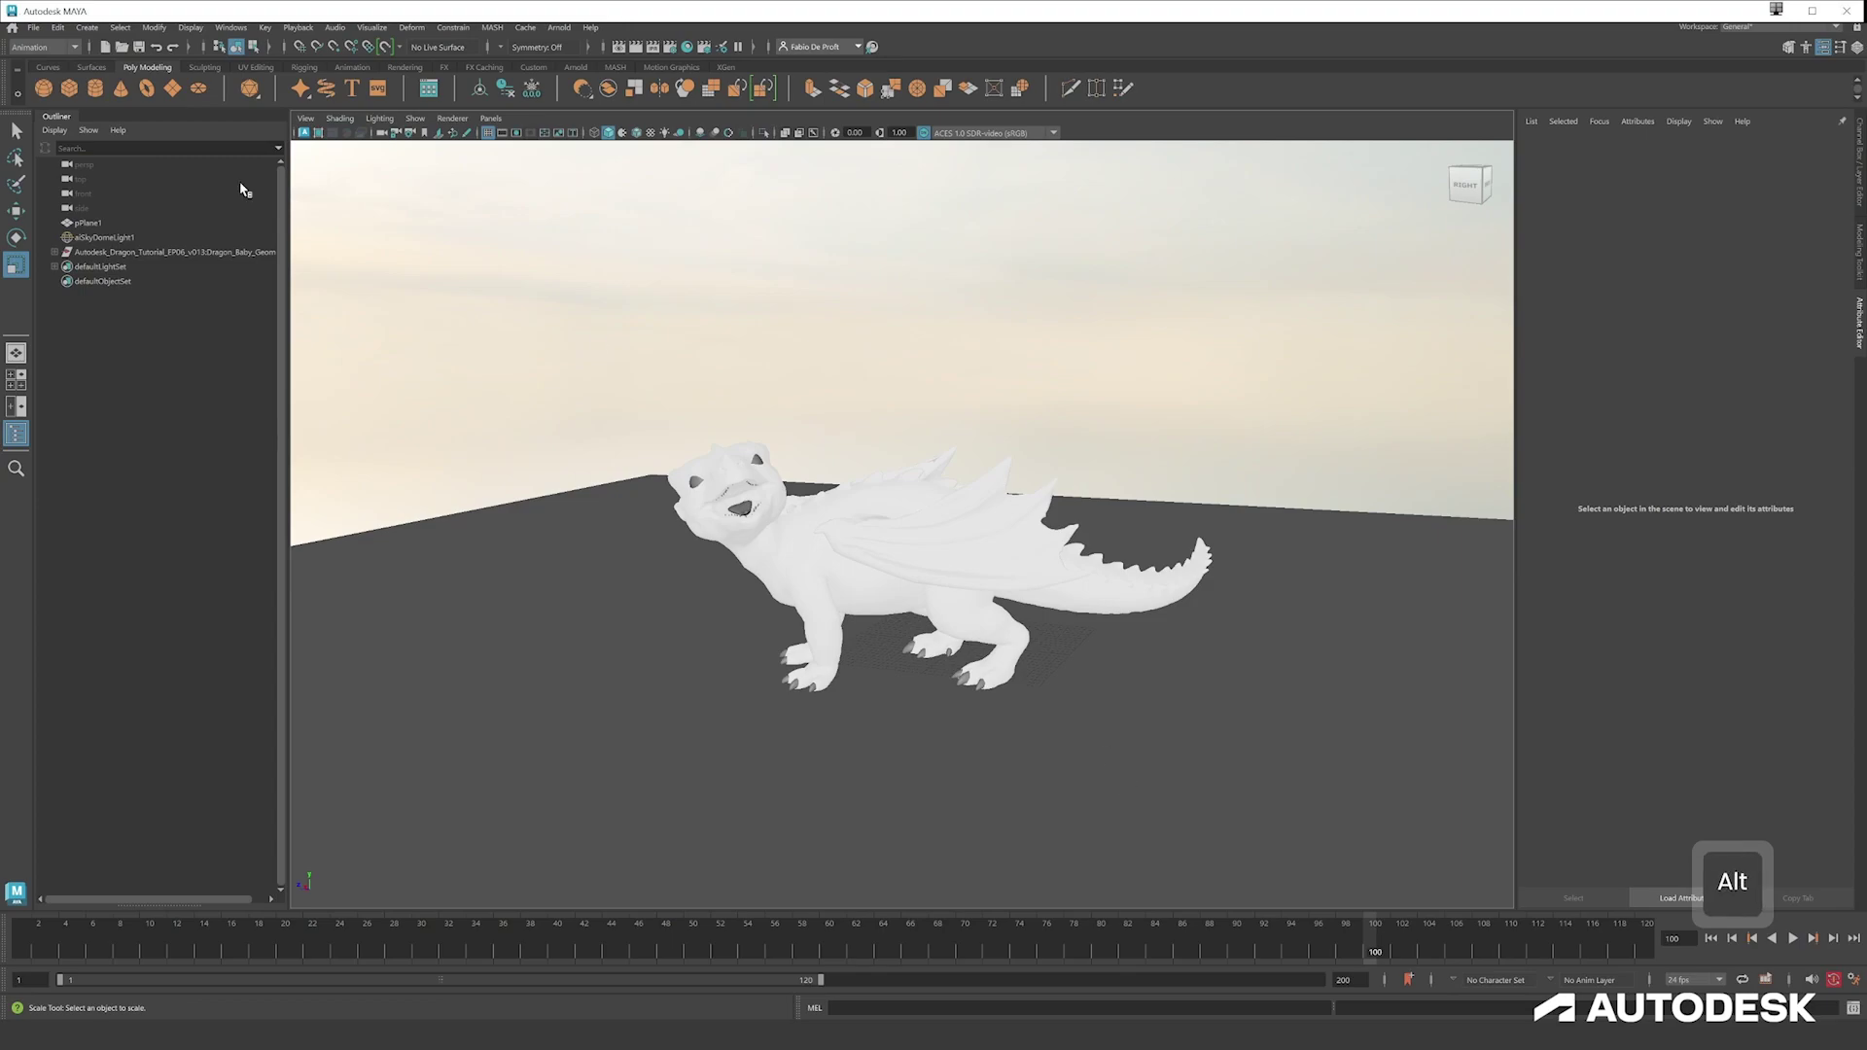
click(415, 118)
click(449, 205)
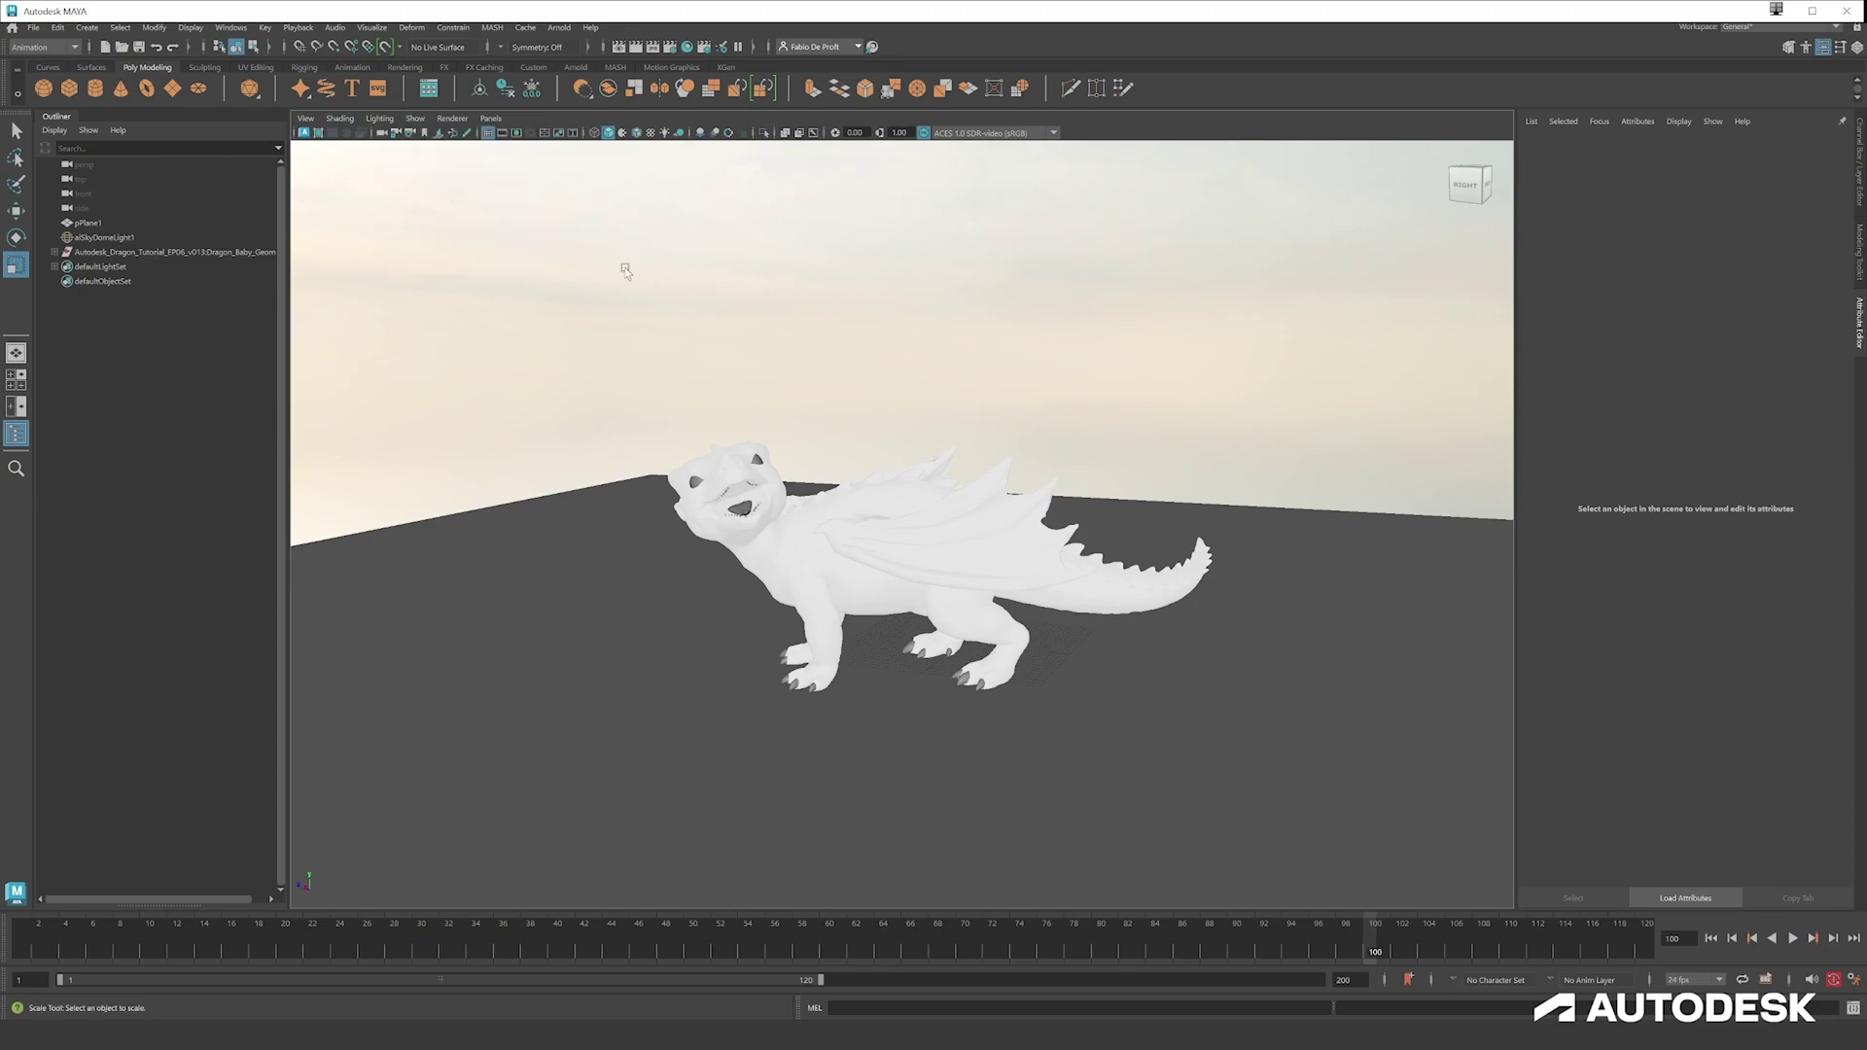
click(974, 937)
key(alt+v)
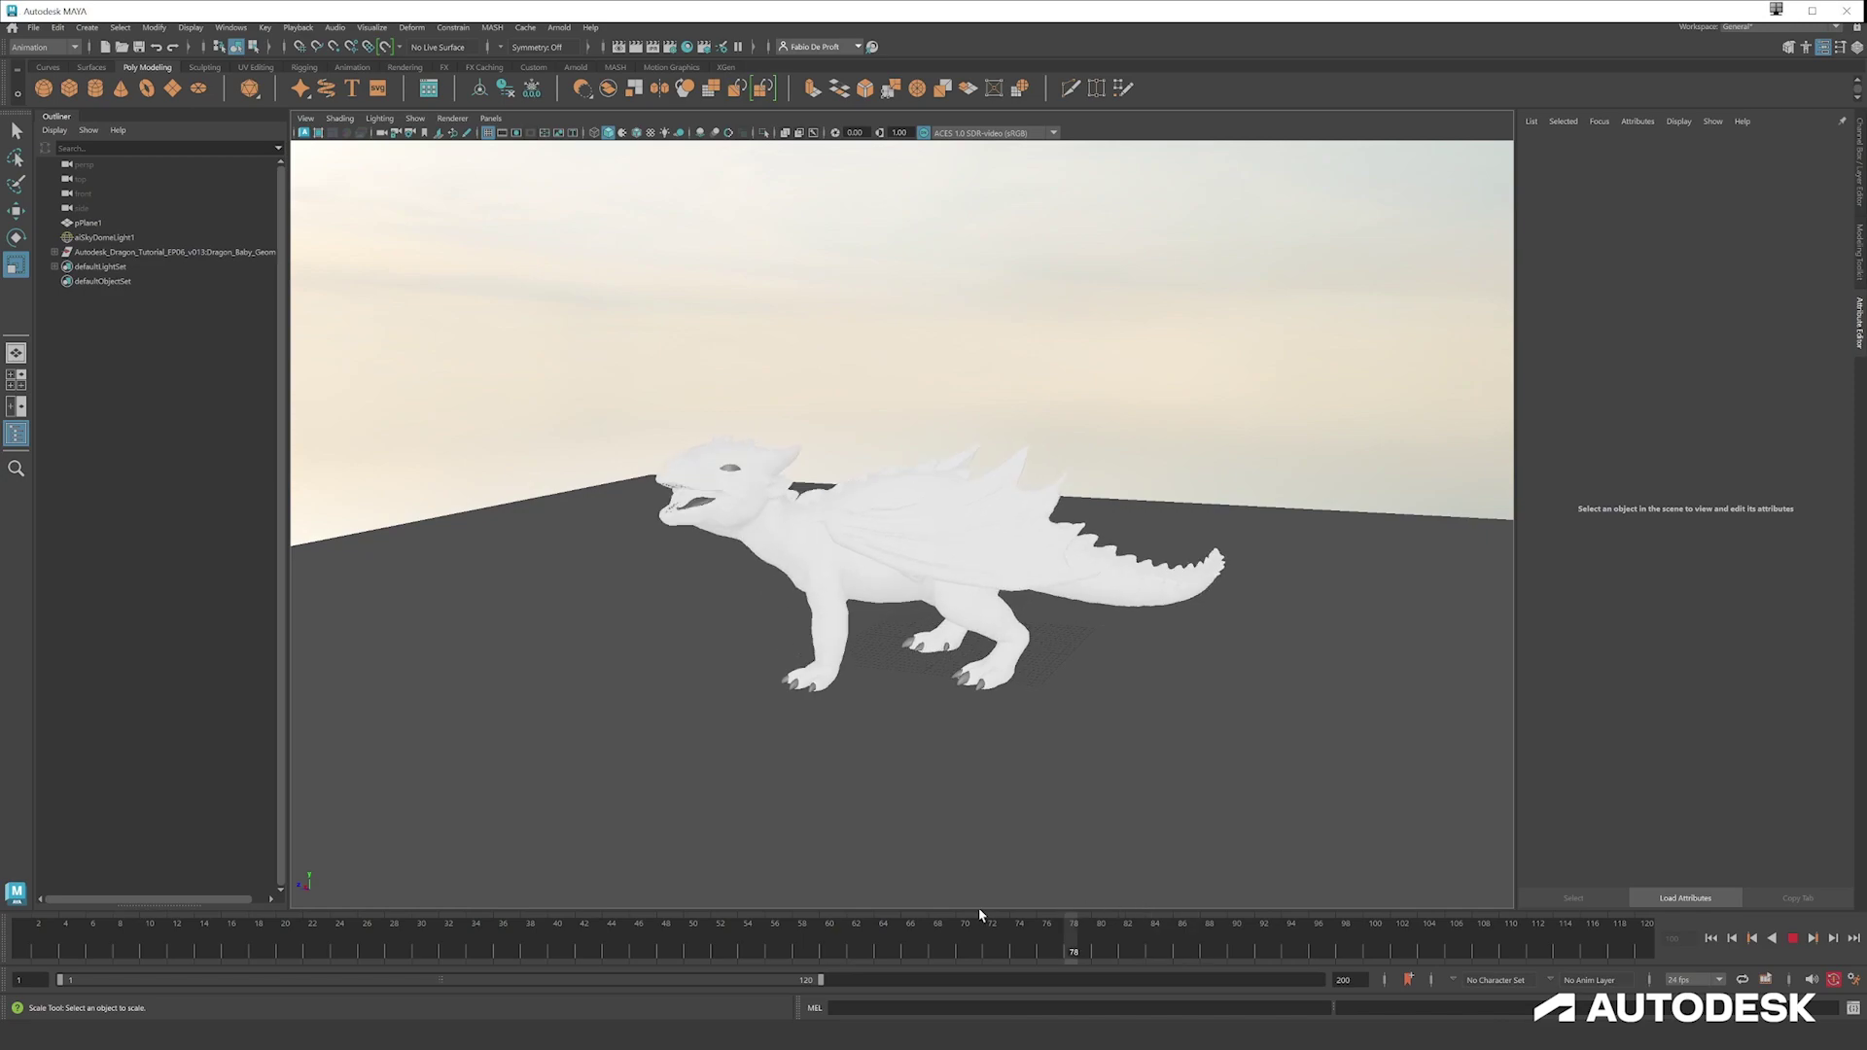
- Set the animation end frame to 350 and scrub to about frame 328
click(806, 981)
text(350)
key(Return)
drag(813, 937, 1605, 924)
alt+drag(1180, 742, 595, 133)
mouse_move(891, 485)
alt+mouse_down()
mouse_move(860, 574)
mouse_move(866, 499)
alt+mouse_up()
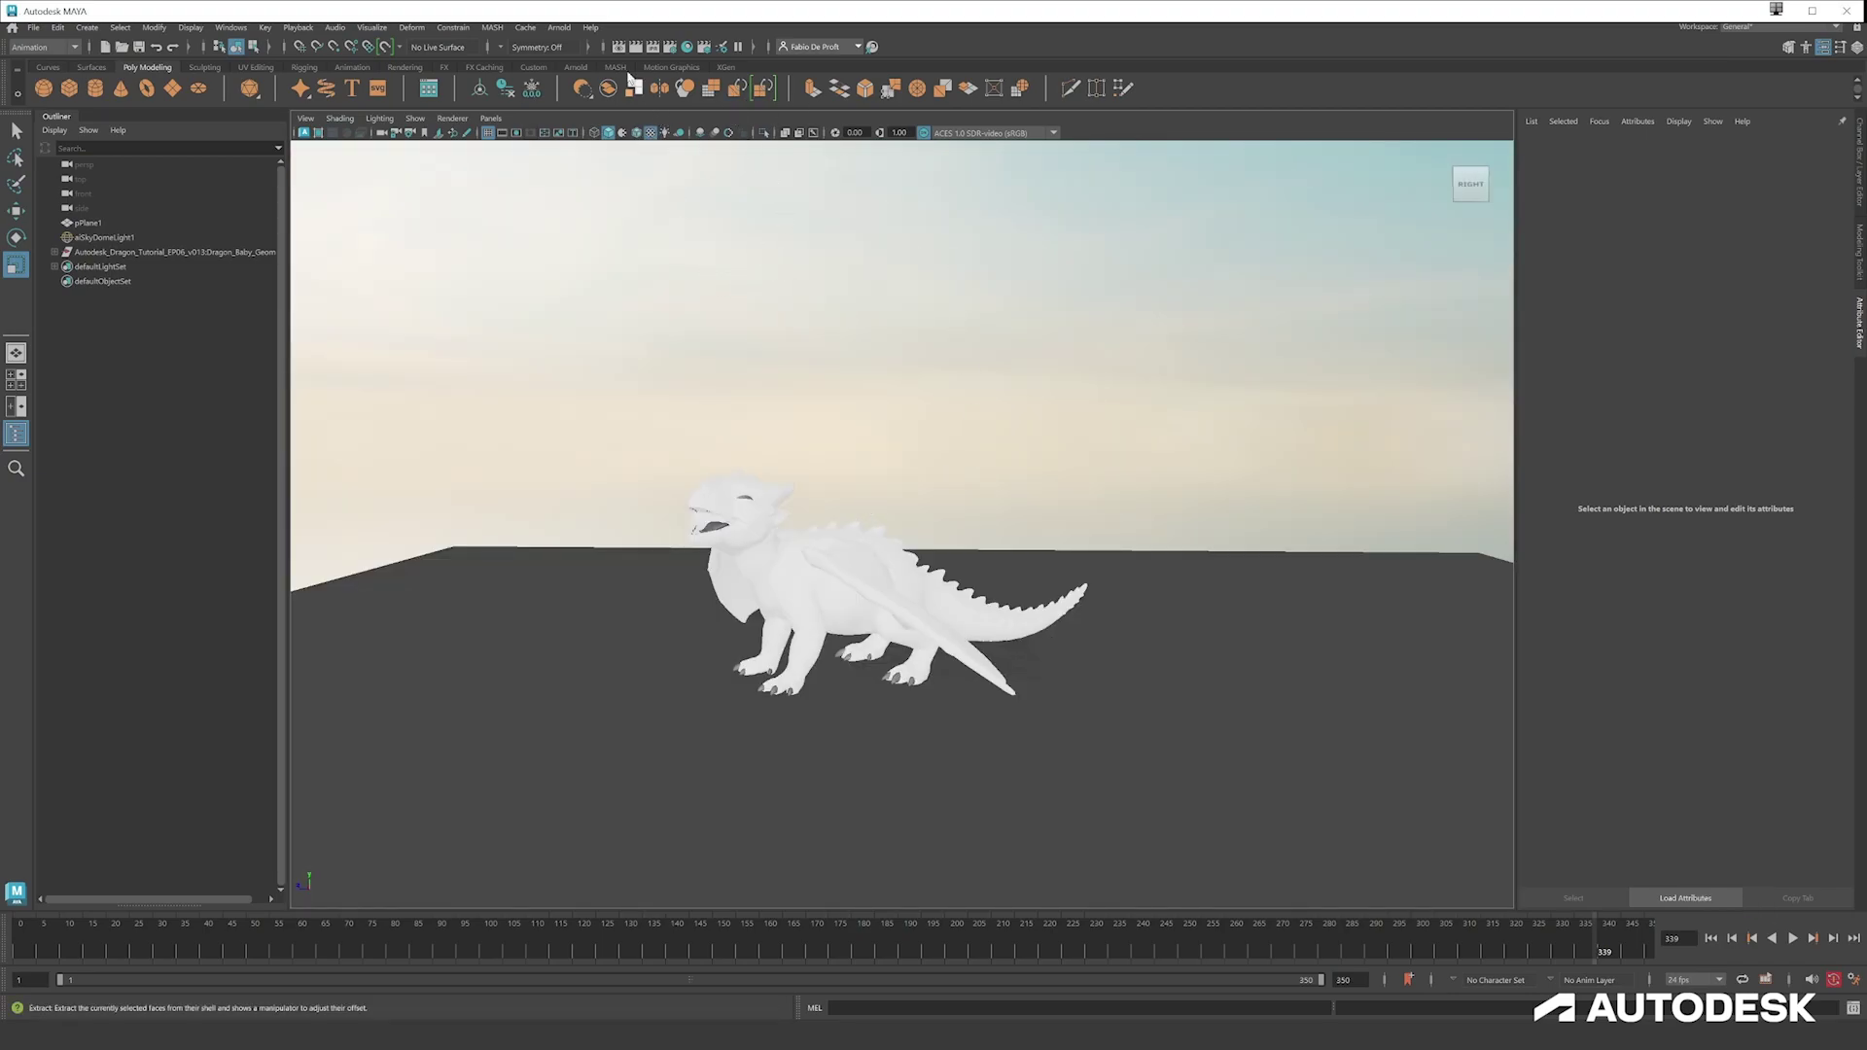
- Open Arnold RenderView and render the current view
click(559, 28)
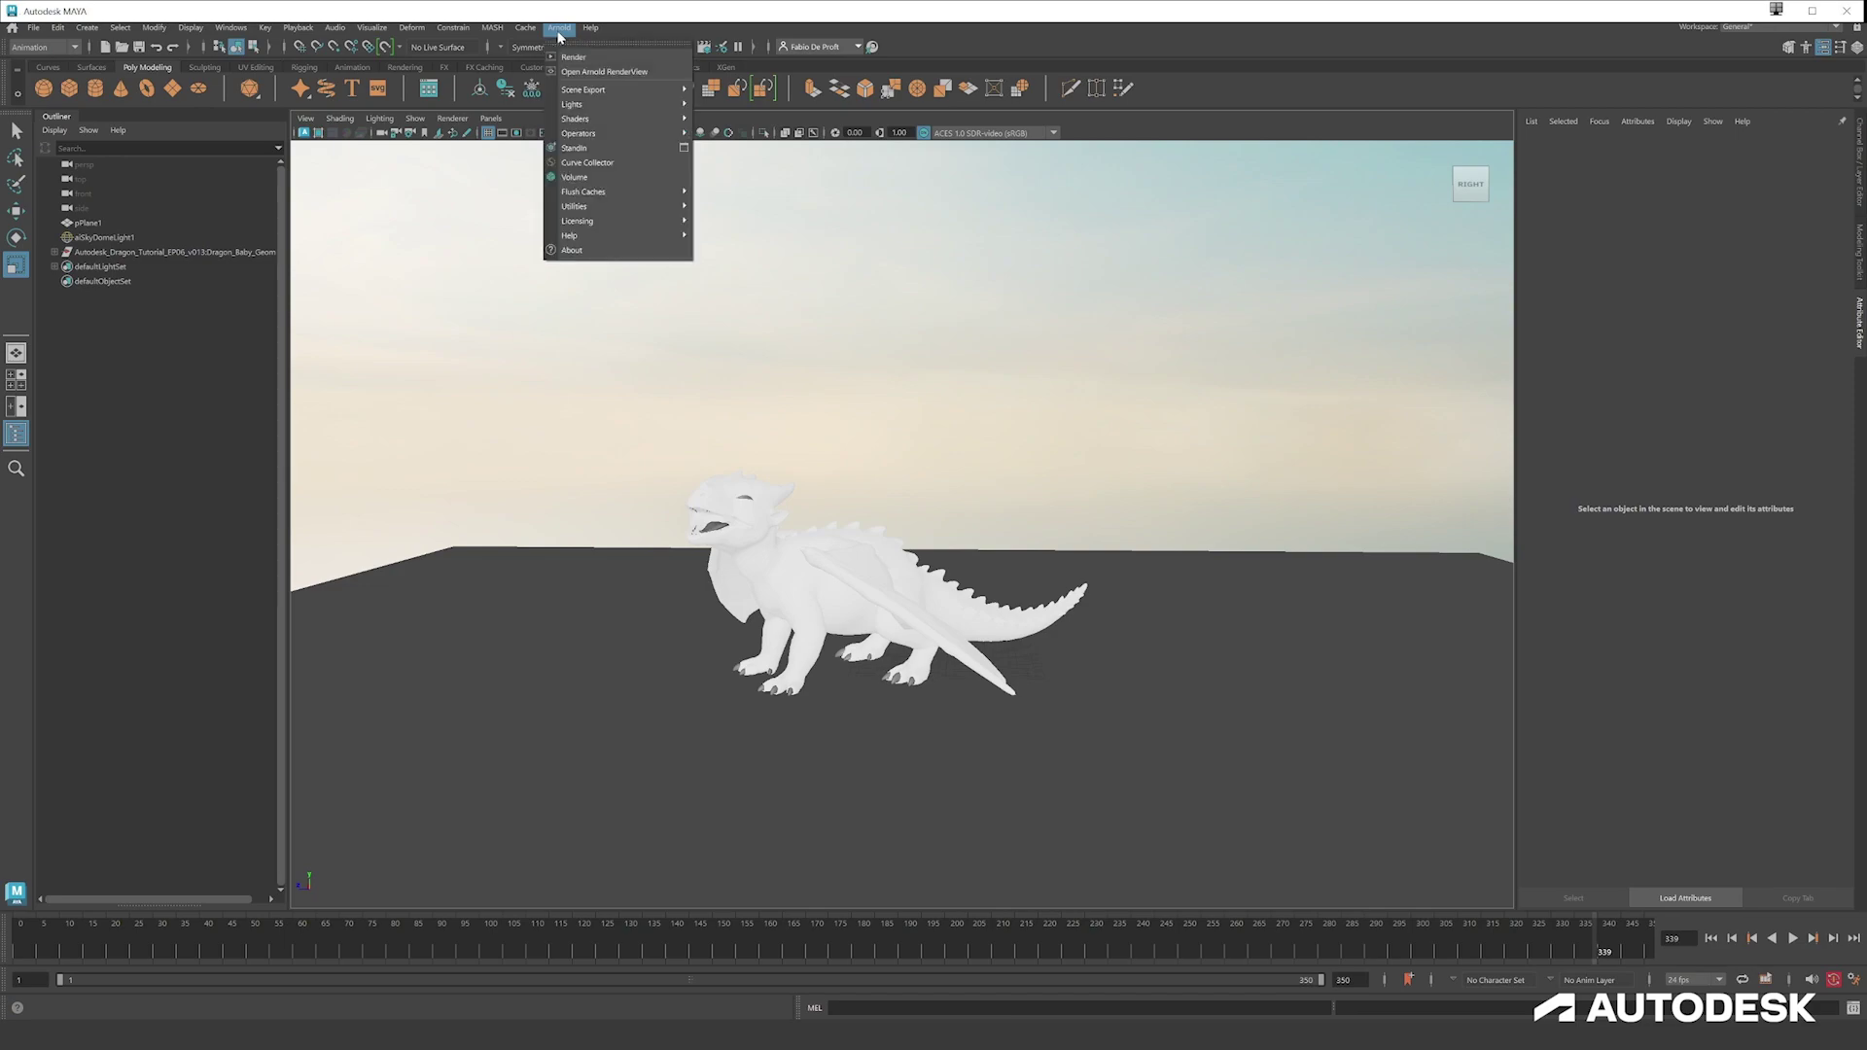
click(597, 74)
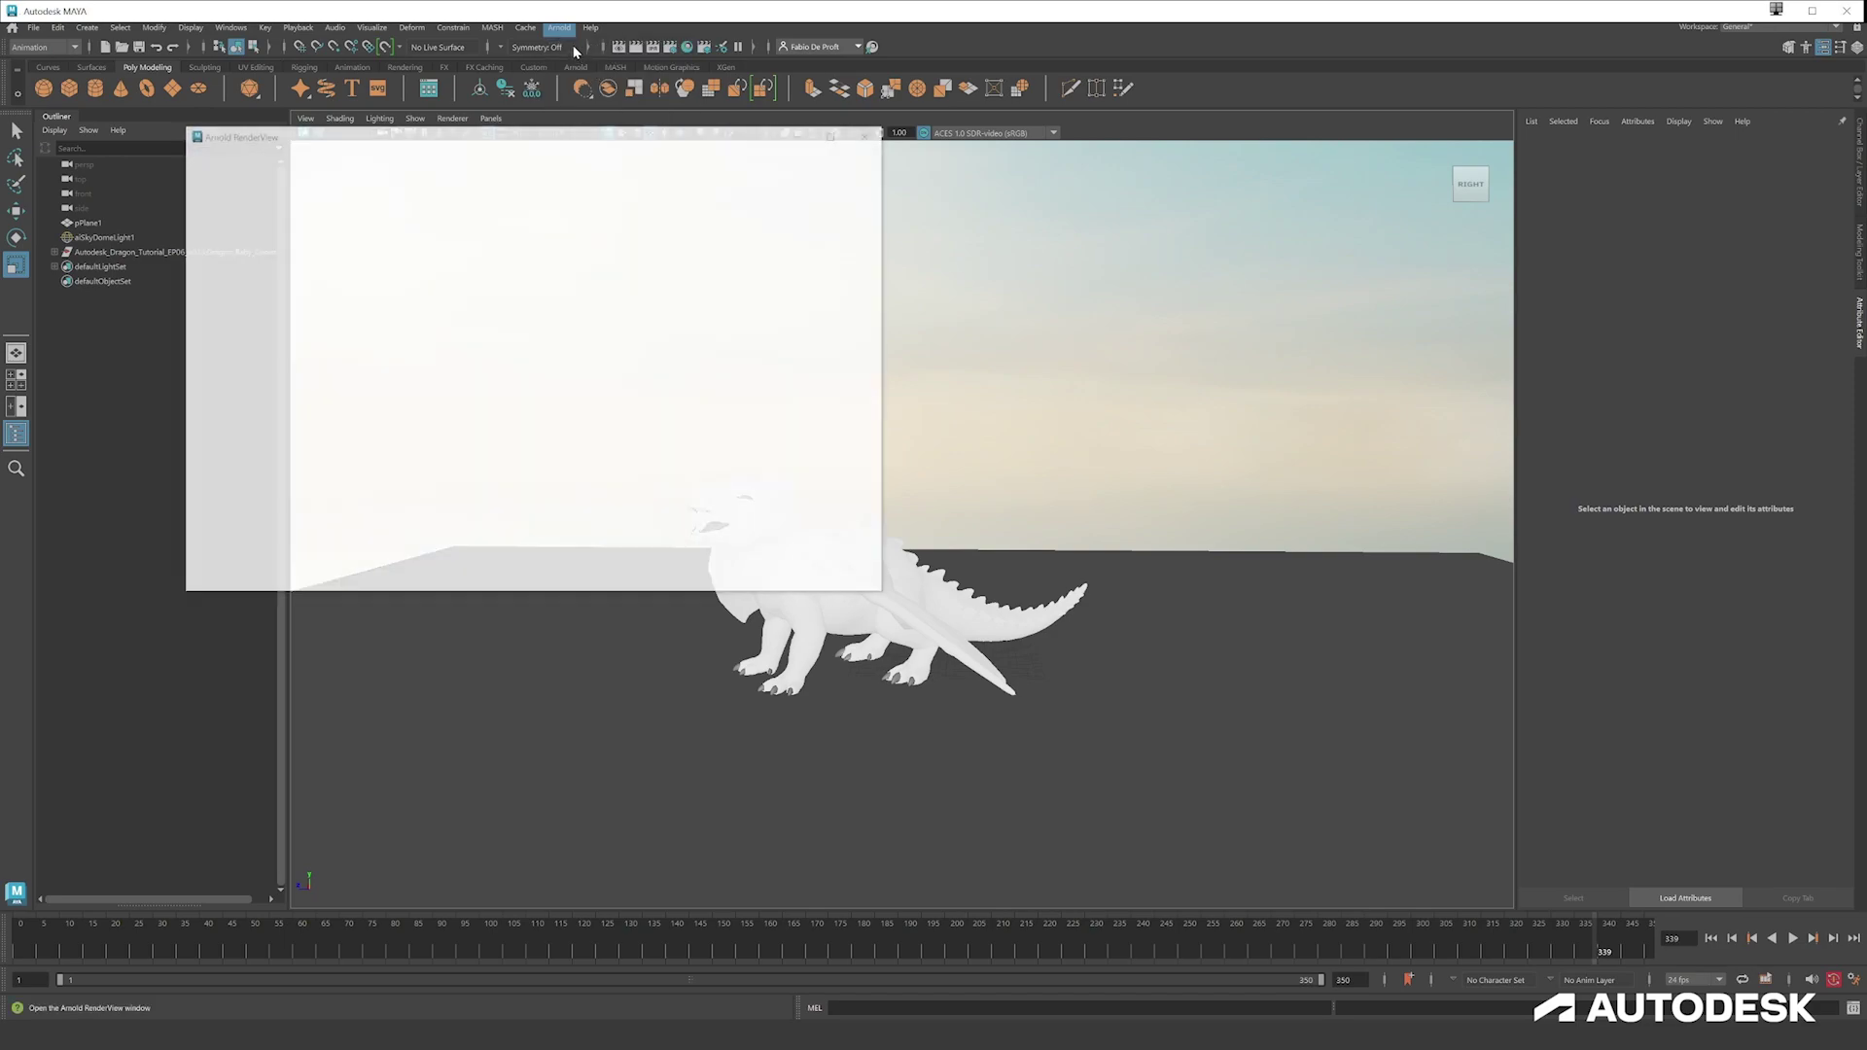
drag(588, 143, 847, 186)
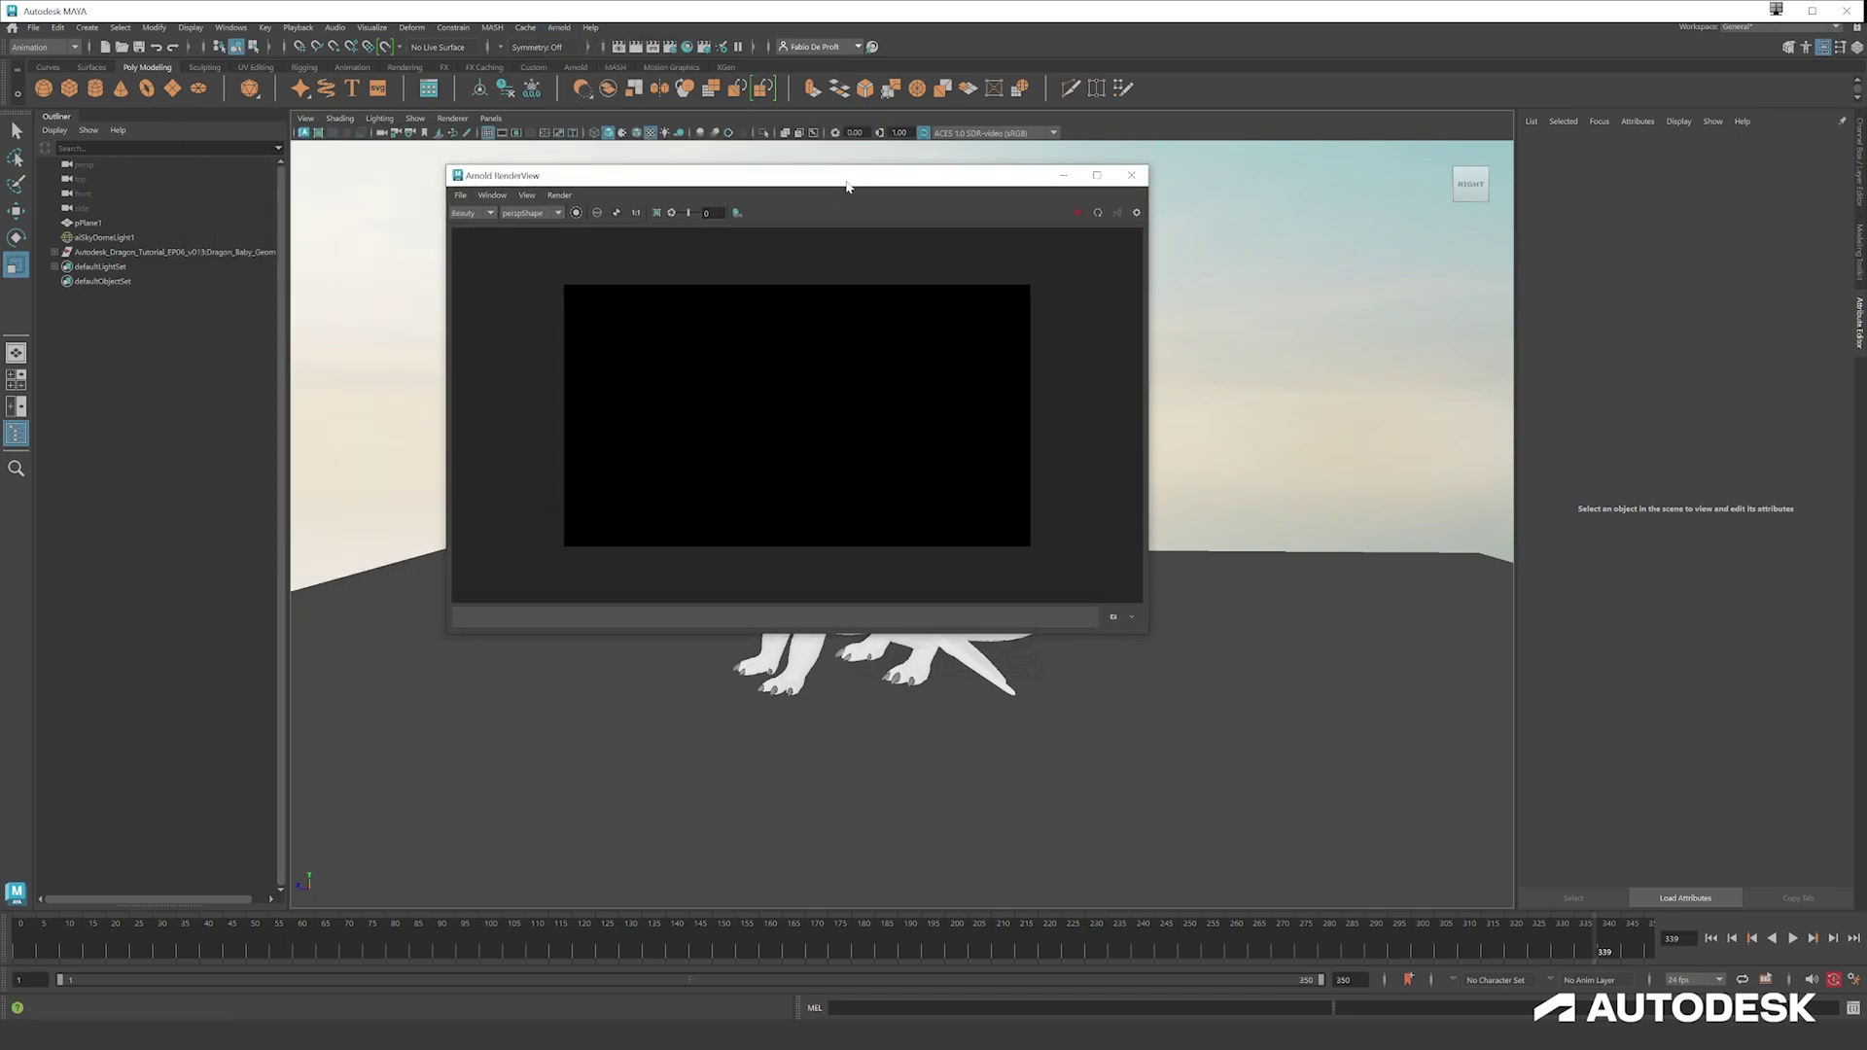
click(1096, 212)
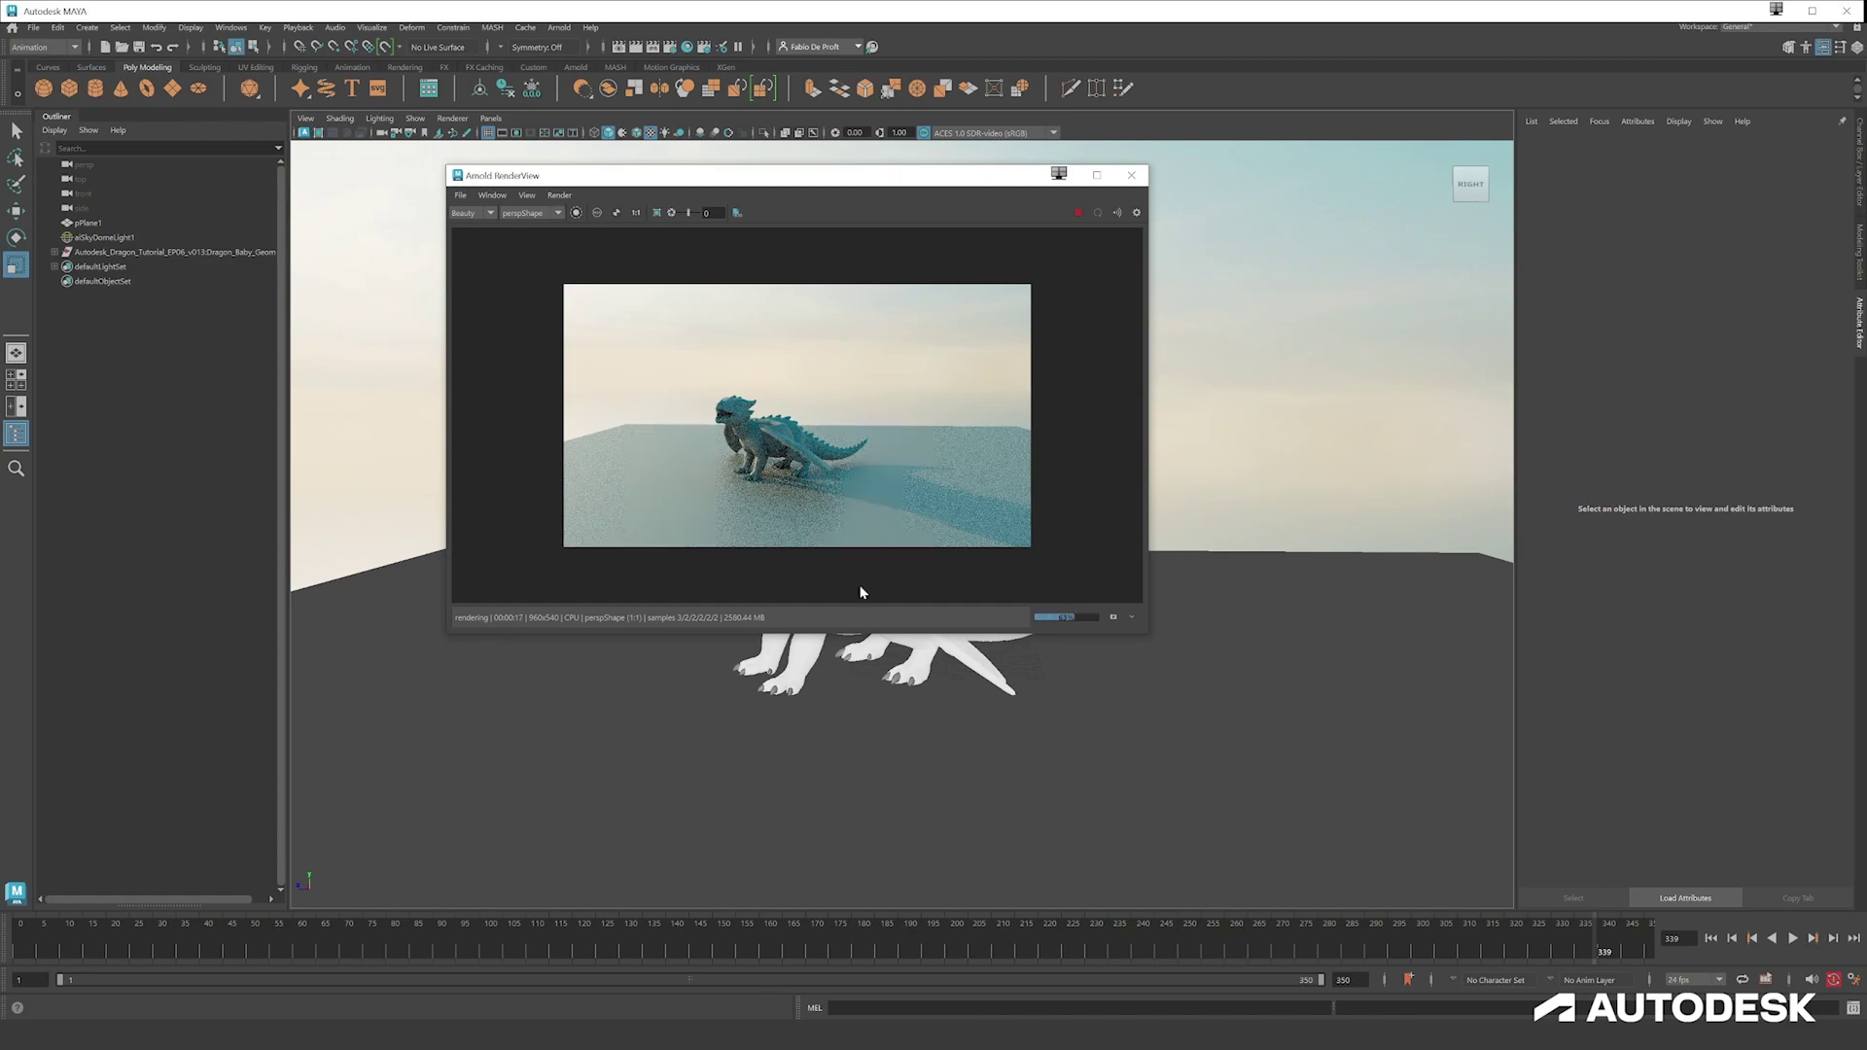
alt+drag(836, 770, 924, 831)
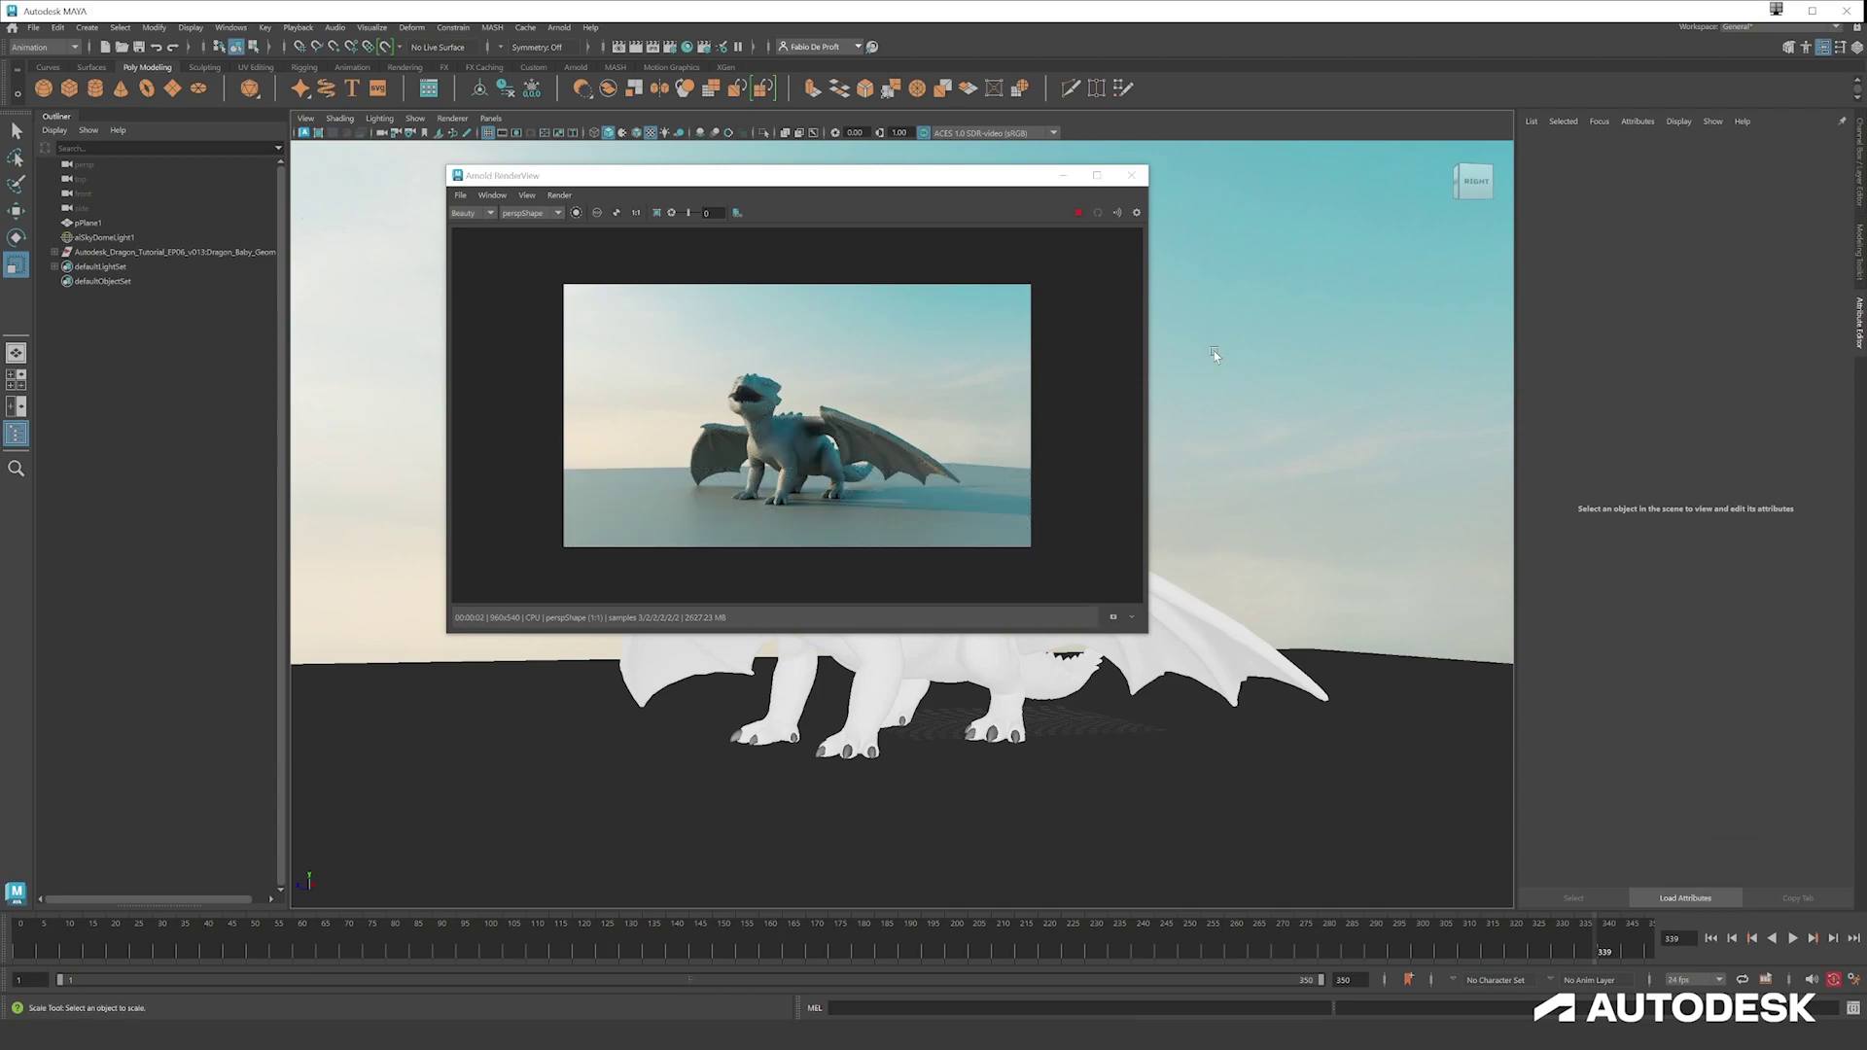
- Inspect the render full screen, then briefly open and close Render Settings
click(1097, 175)
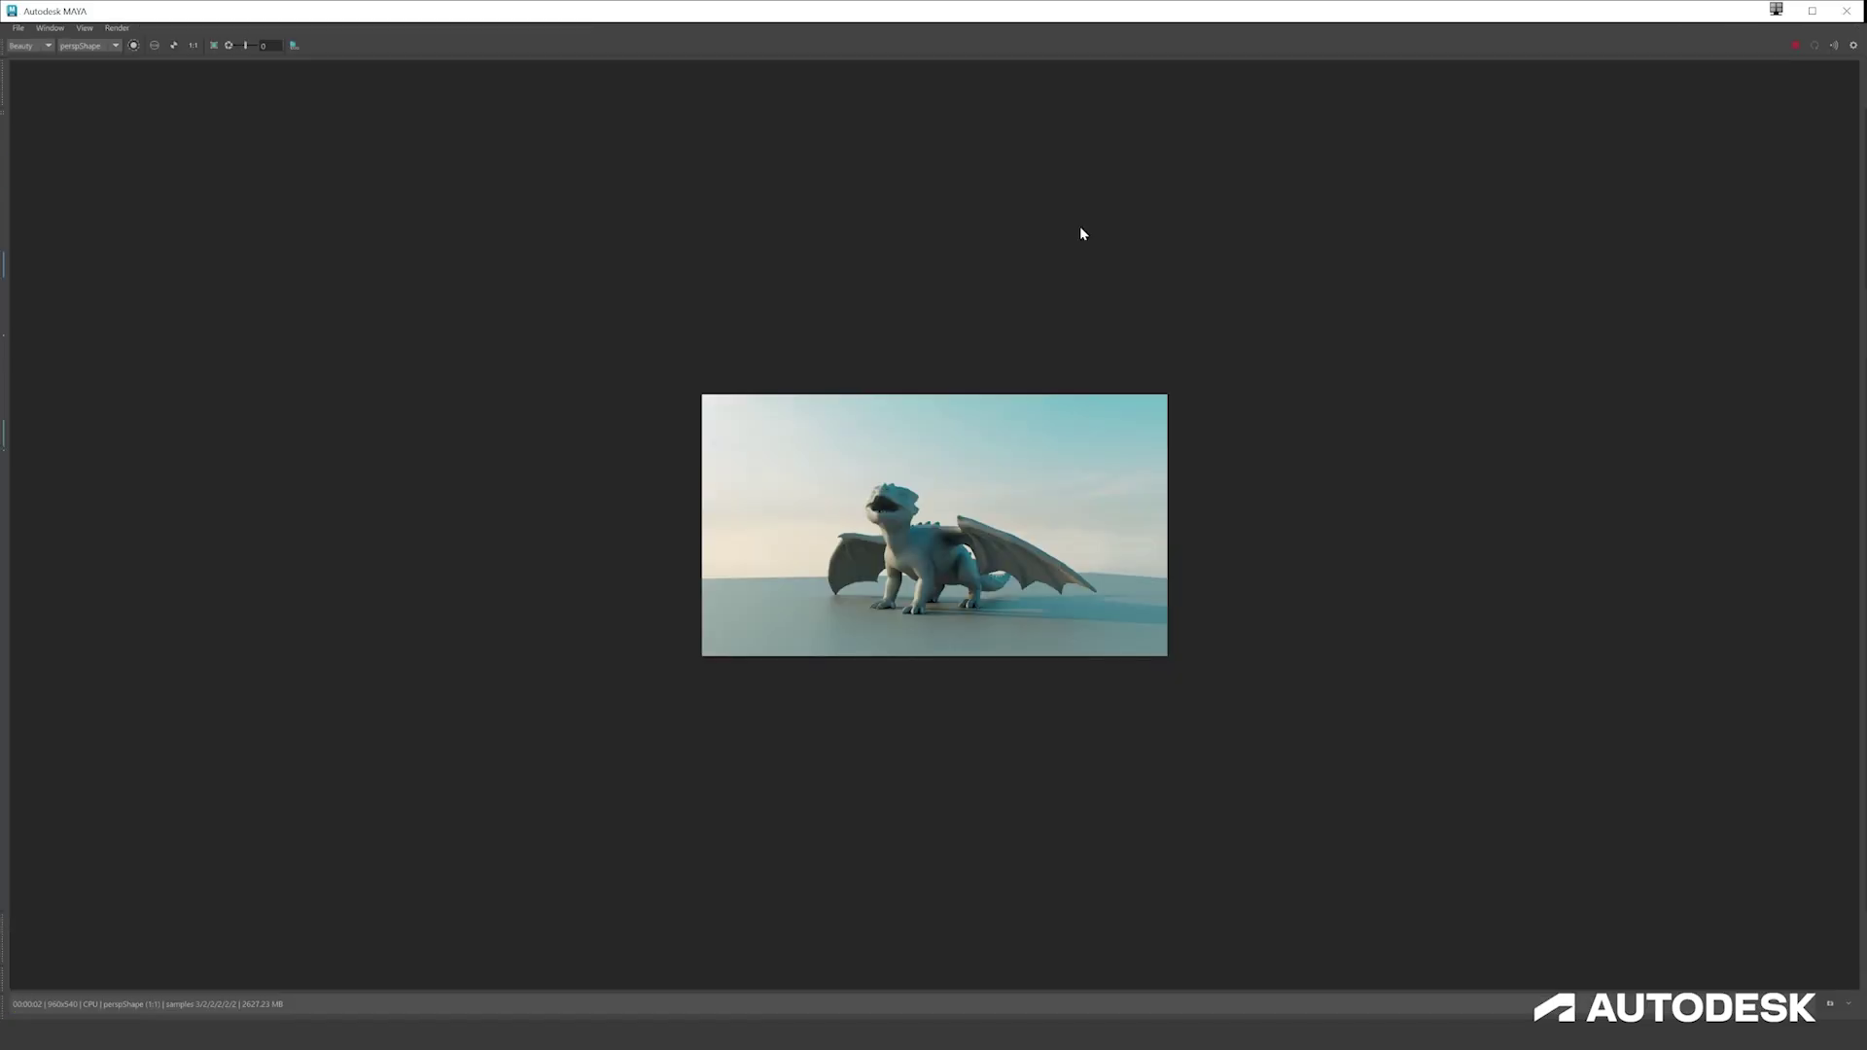
scroll(963, 466, up, 5)
alt+middle_drag(981, 393, 960, 139)
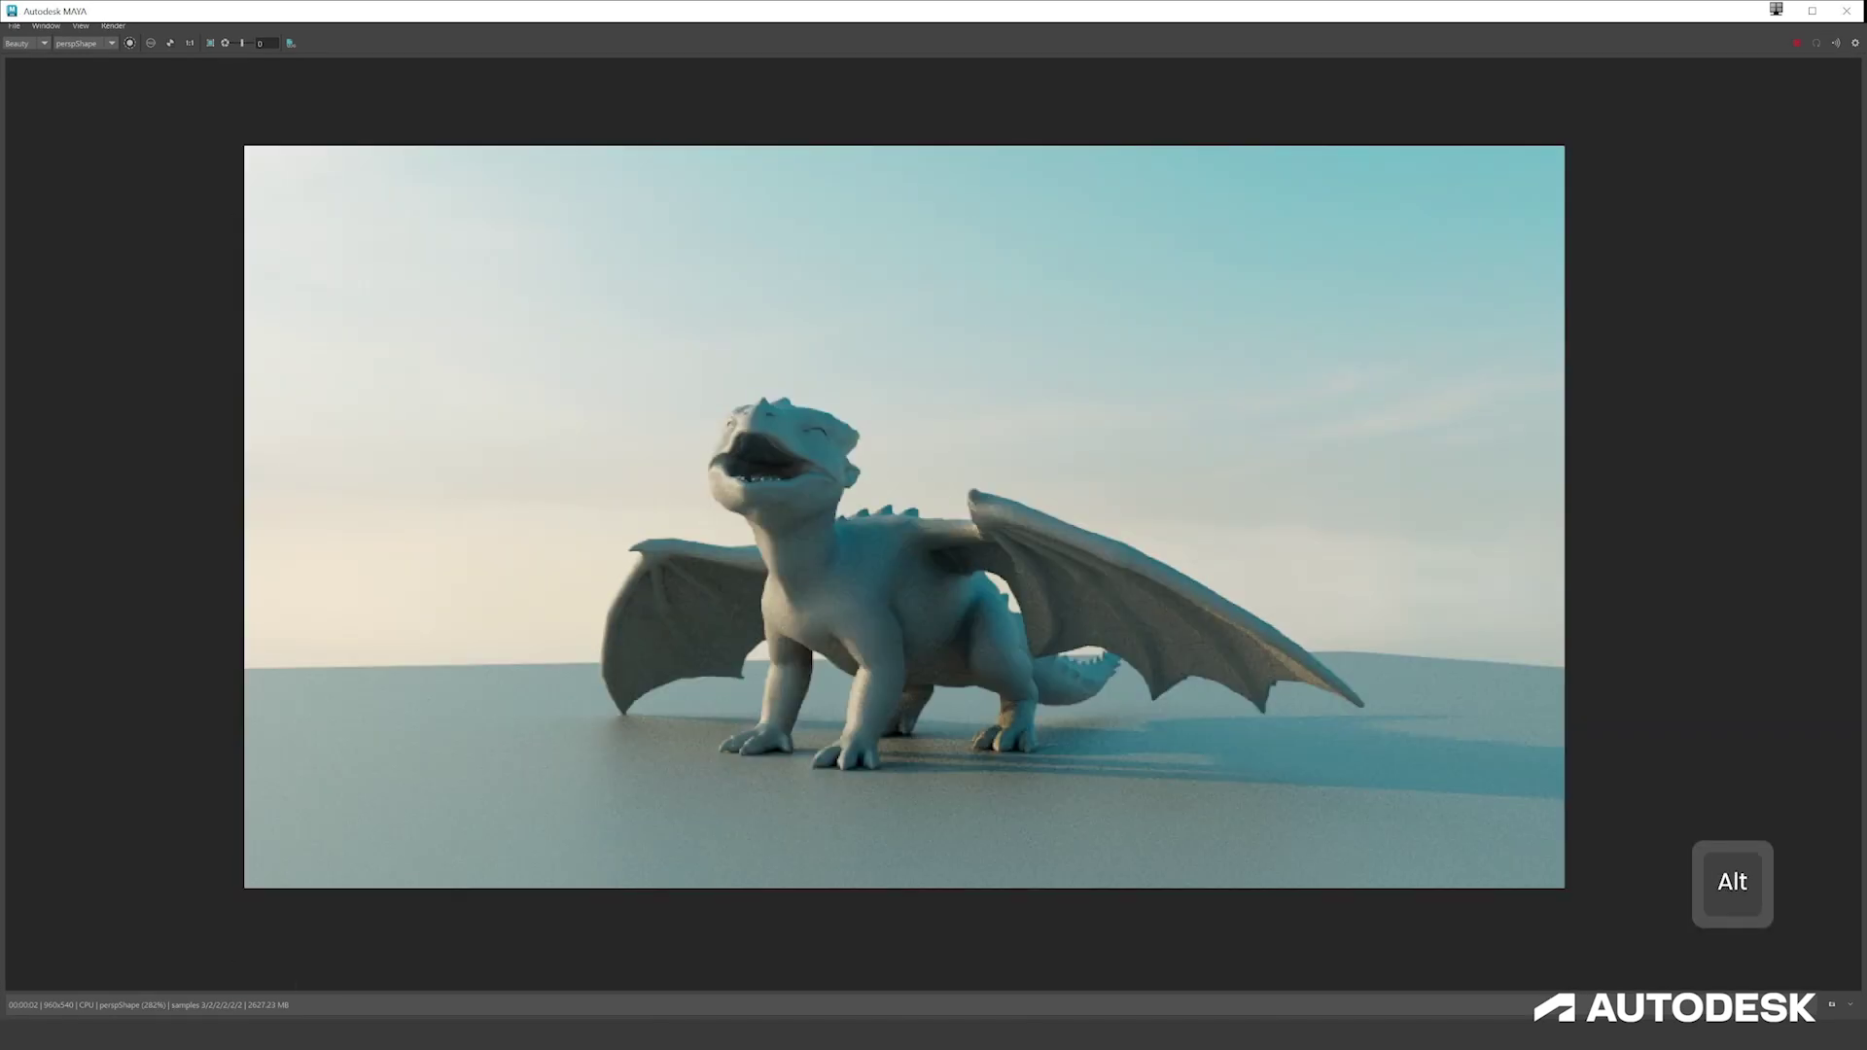
drag(973, 10, 921, 214)
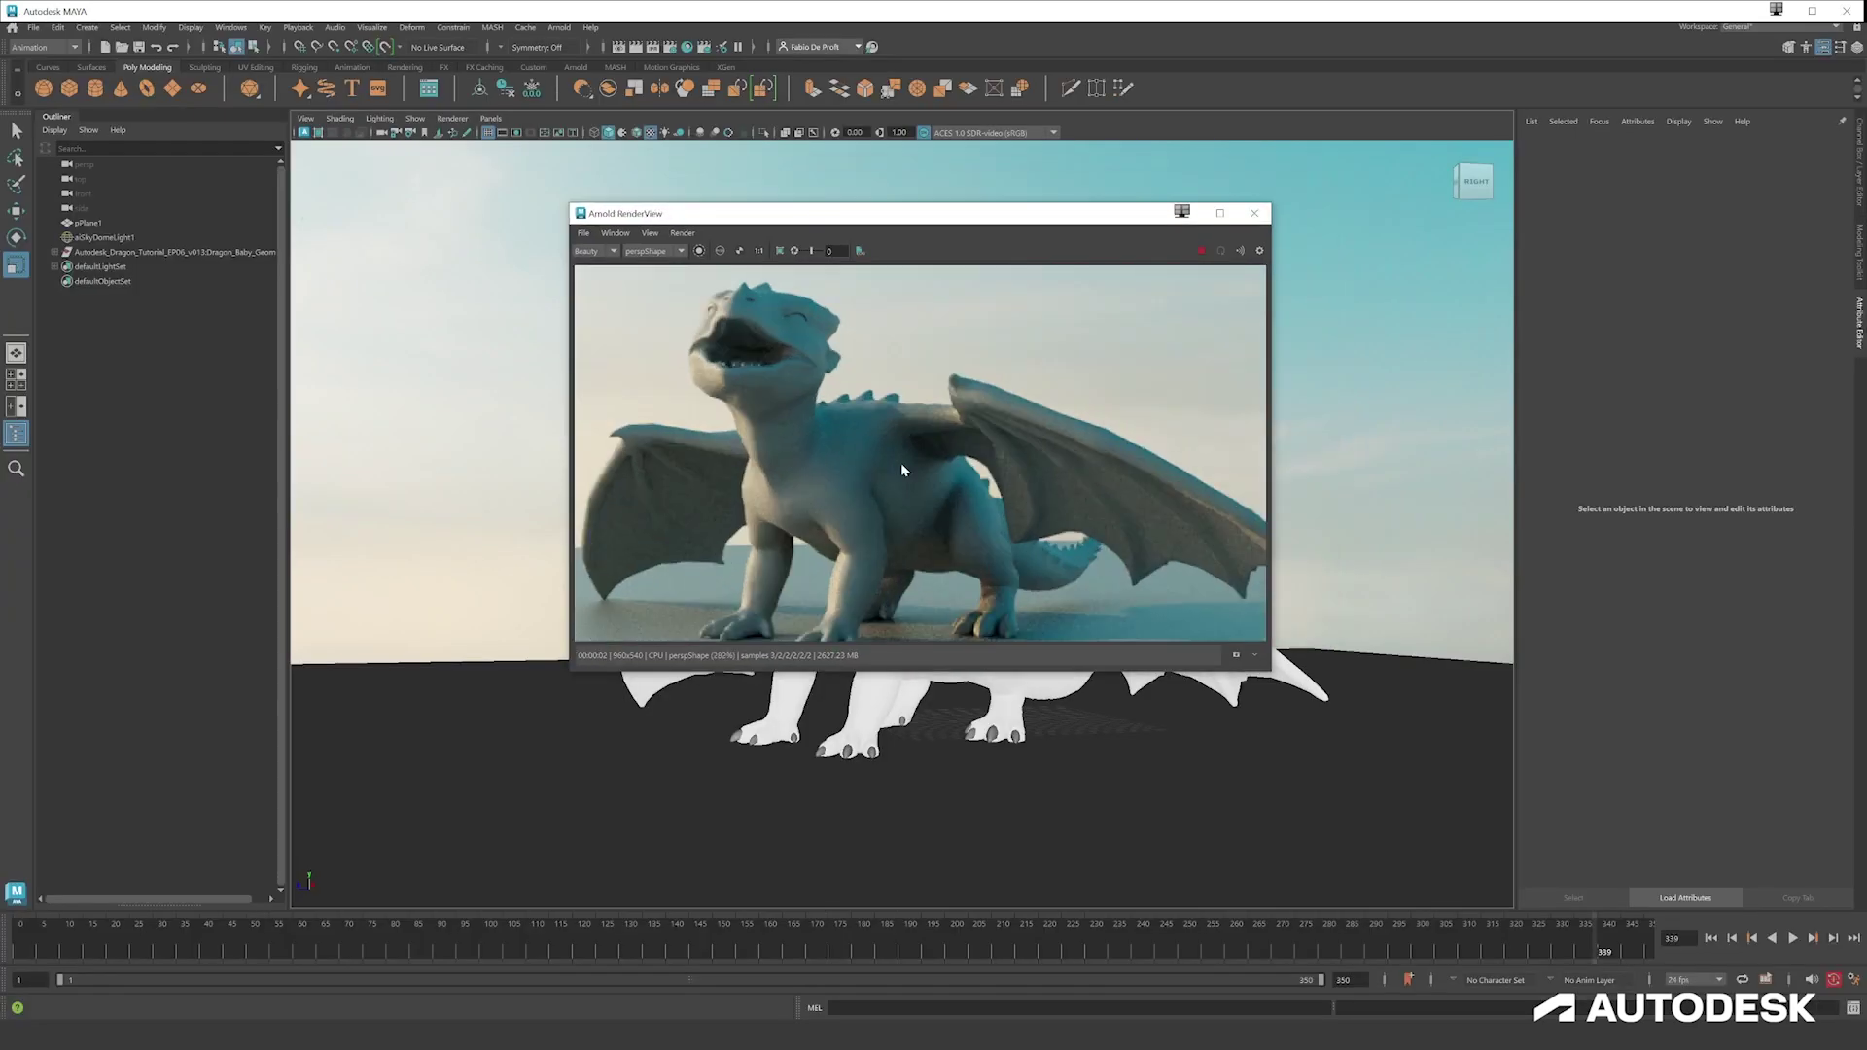
click(670, 46)
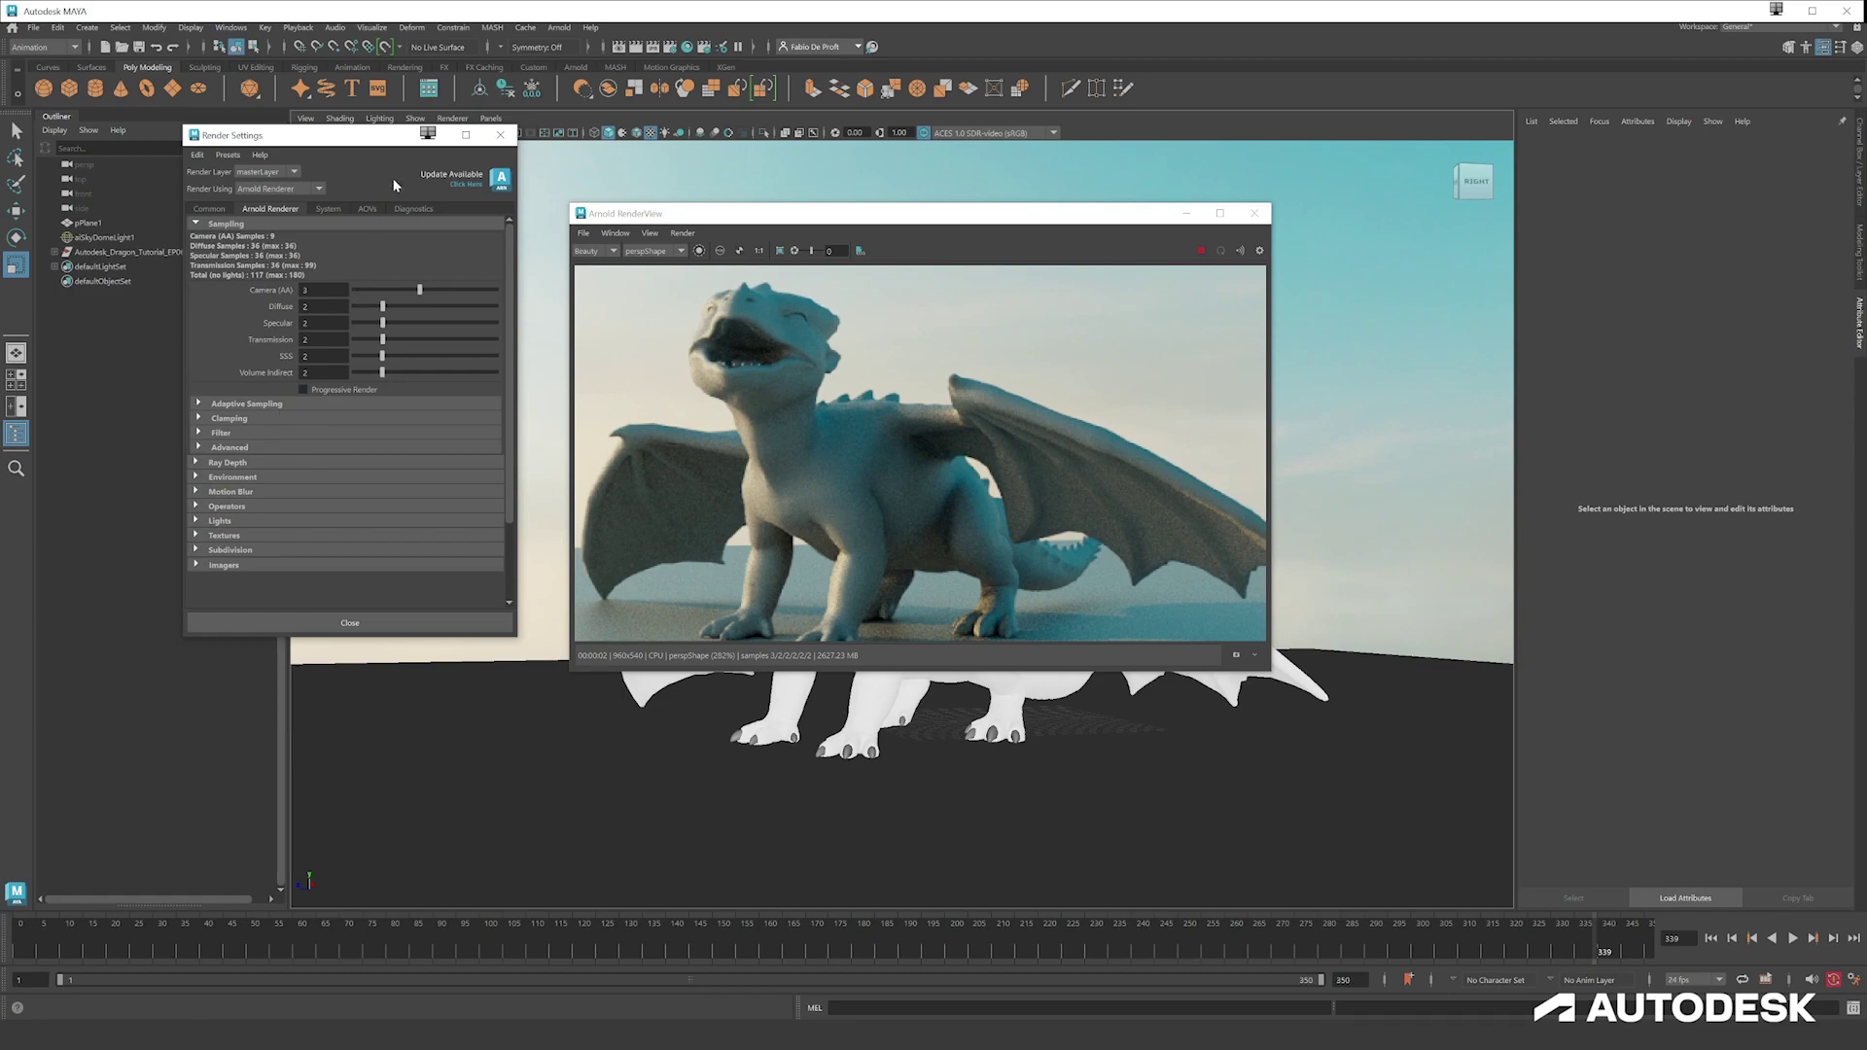
click(500, 136)
scroll(946, 410, down, 2)
scroll(1027, 405, down, 1)
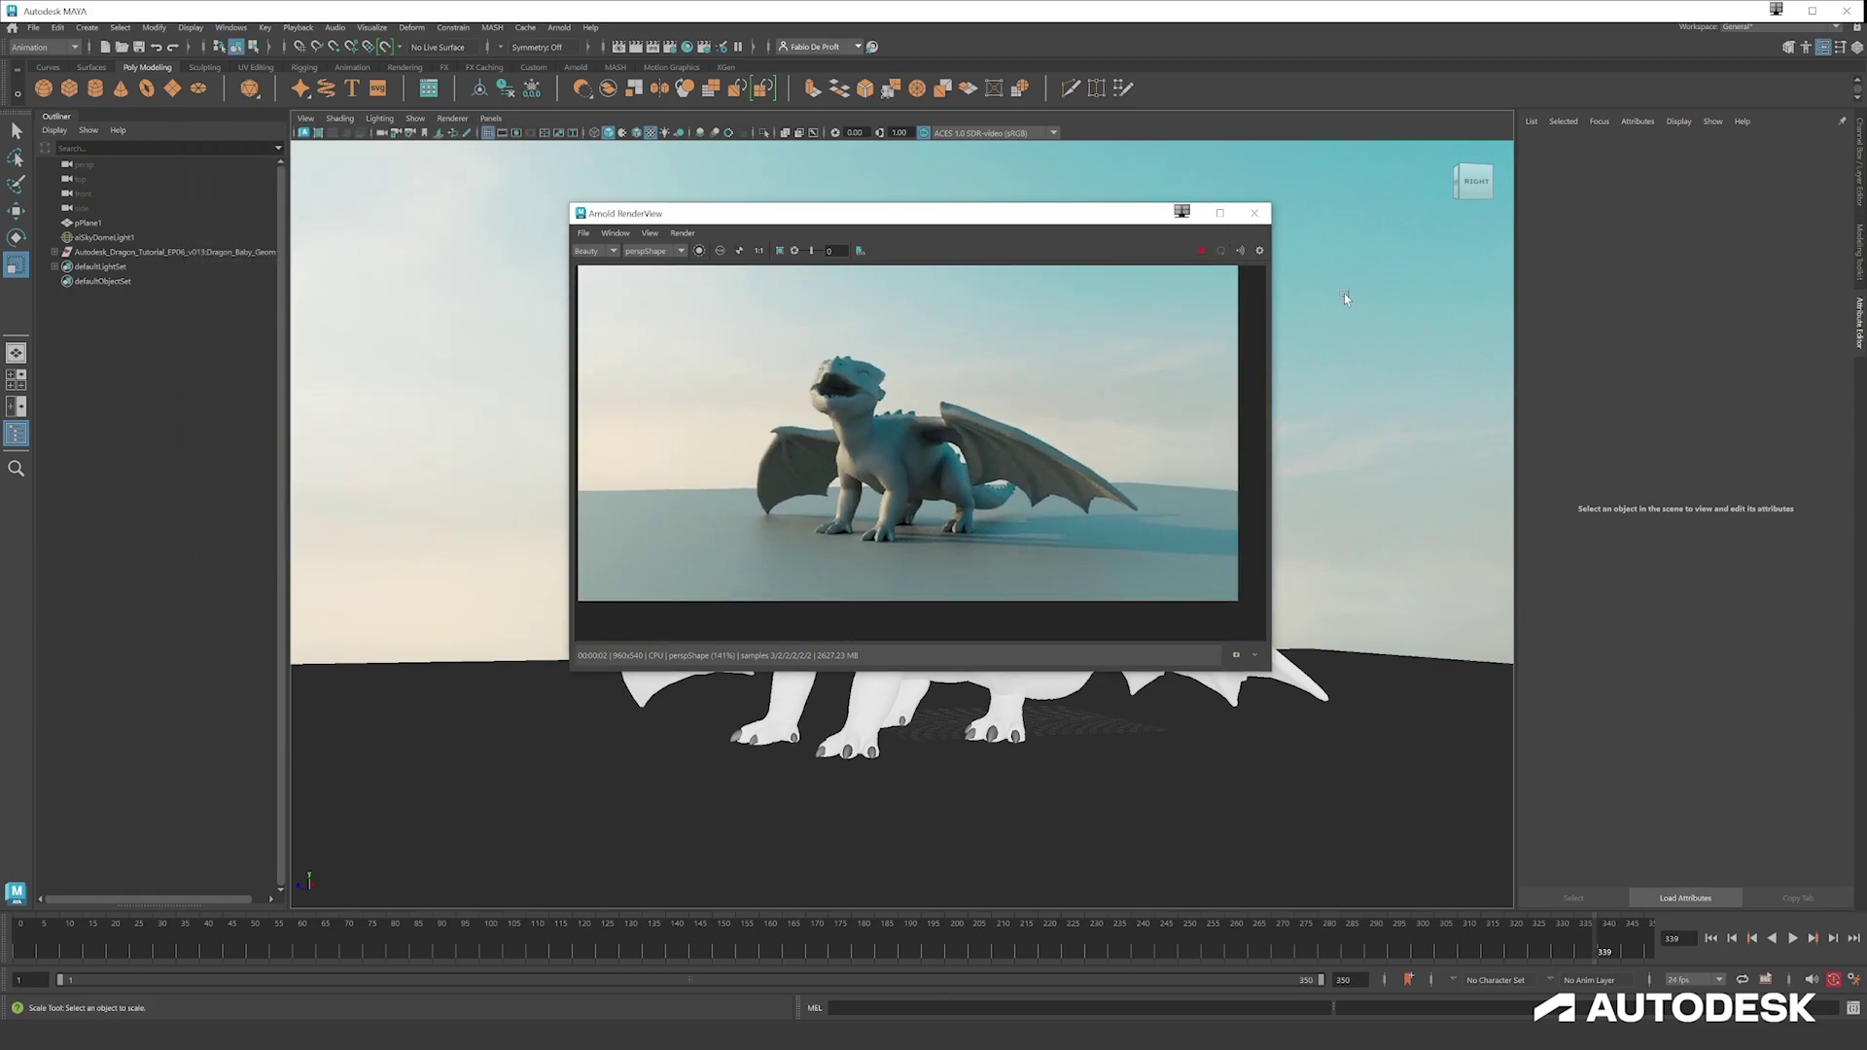
- Close RenderView, switch to the Rendering menu set and bring up Render Sequence options
click(1255, 213)
click(67, 48)
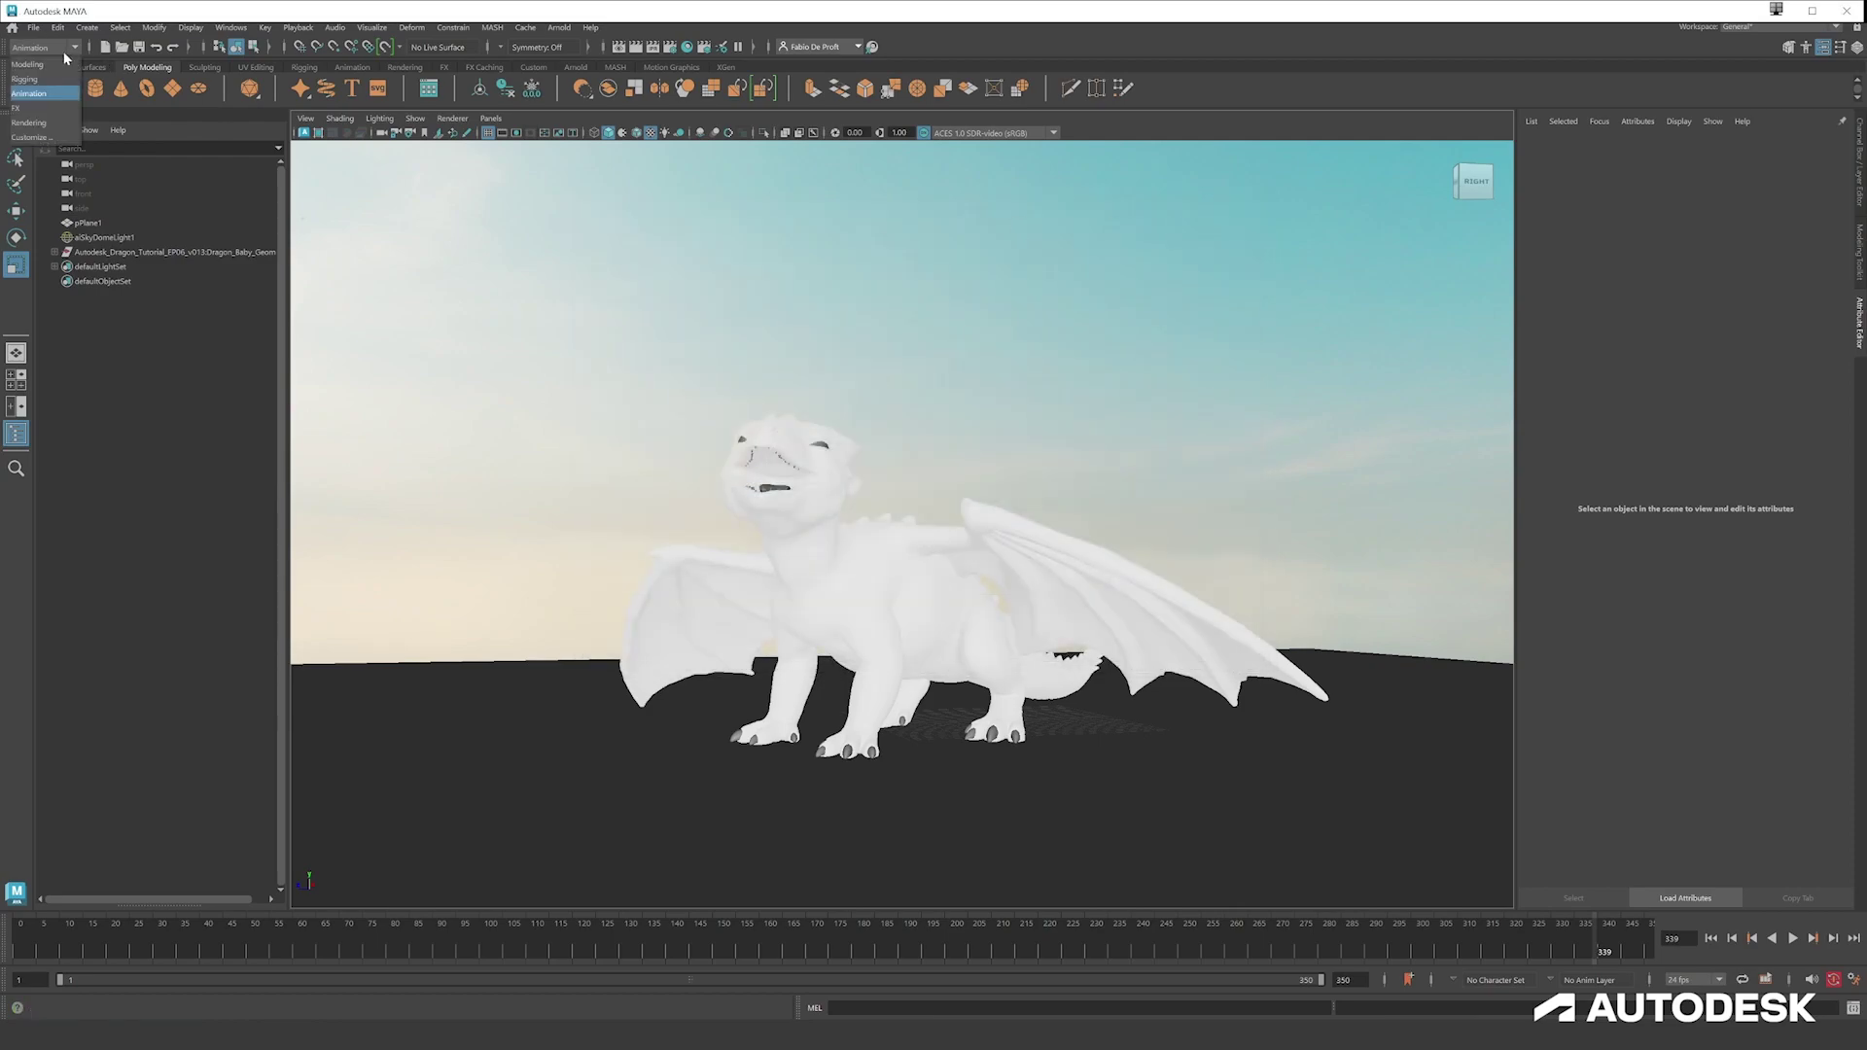
click(29, 123)
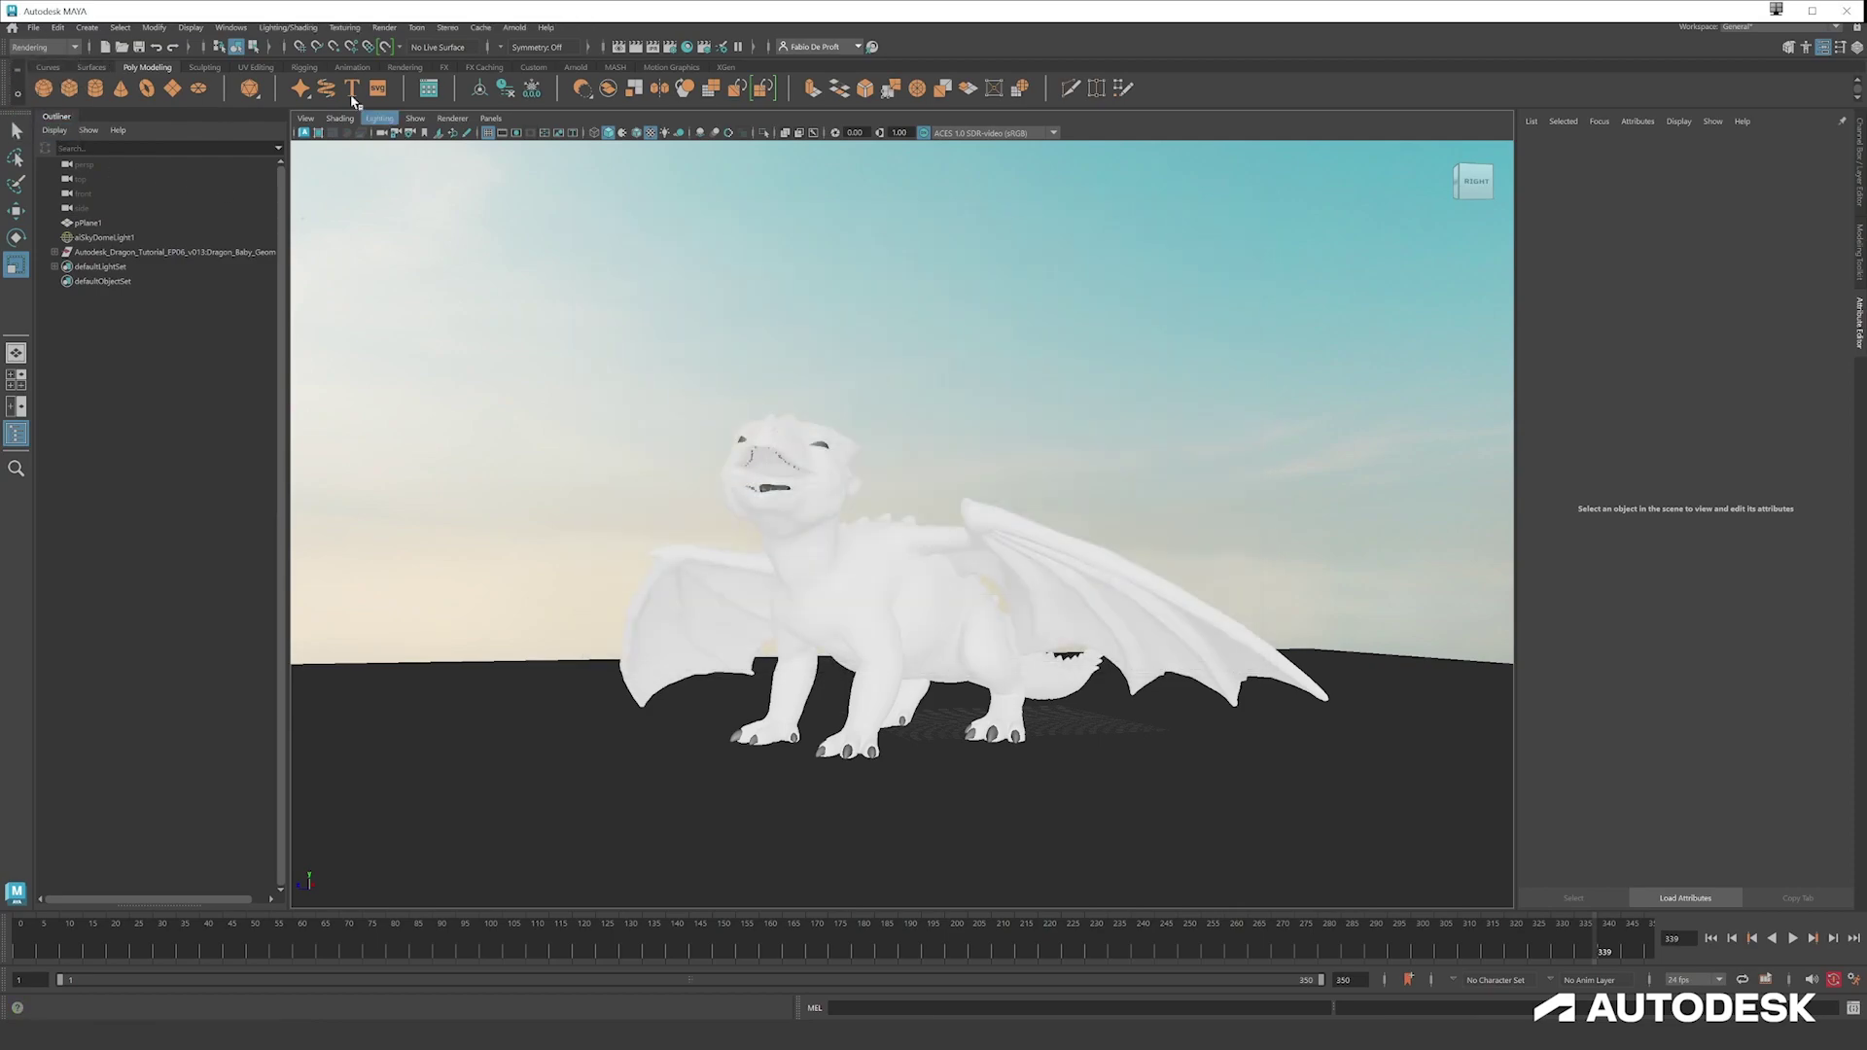
click(384, 29)
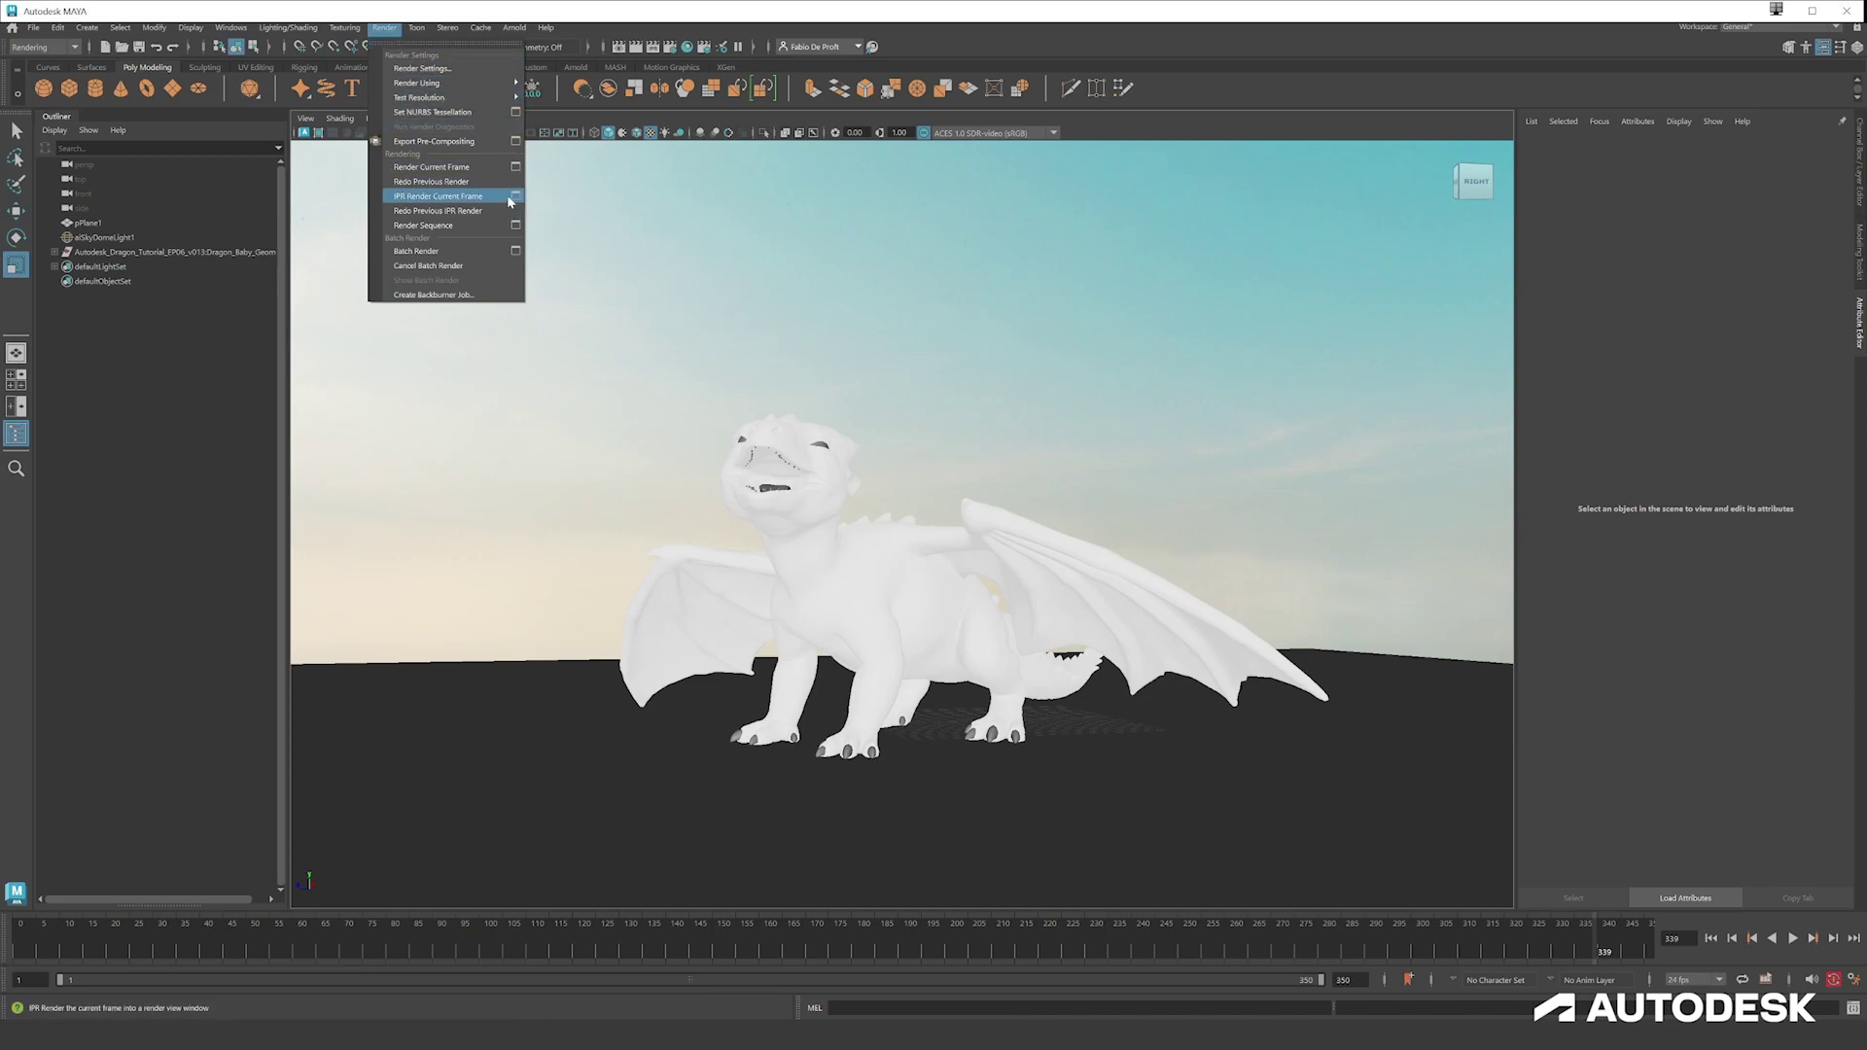
click(515, 225)
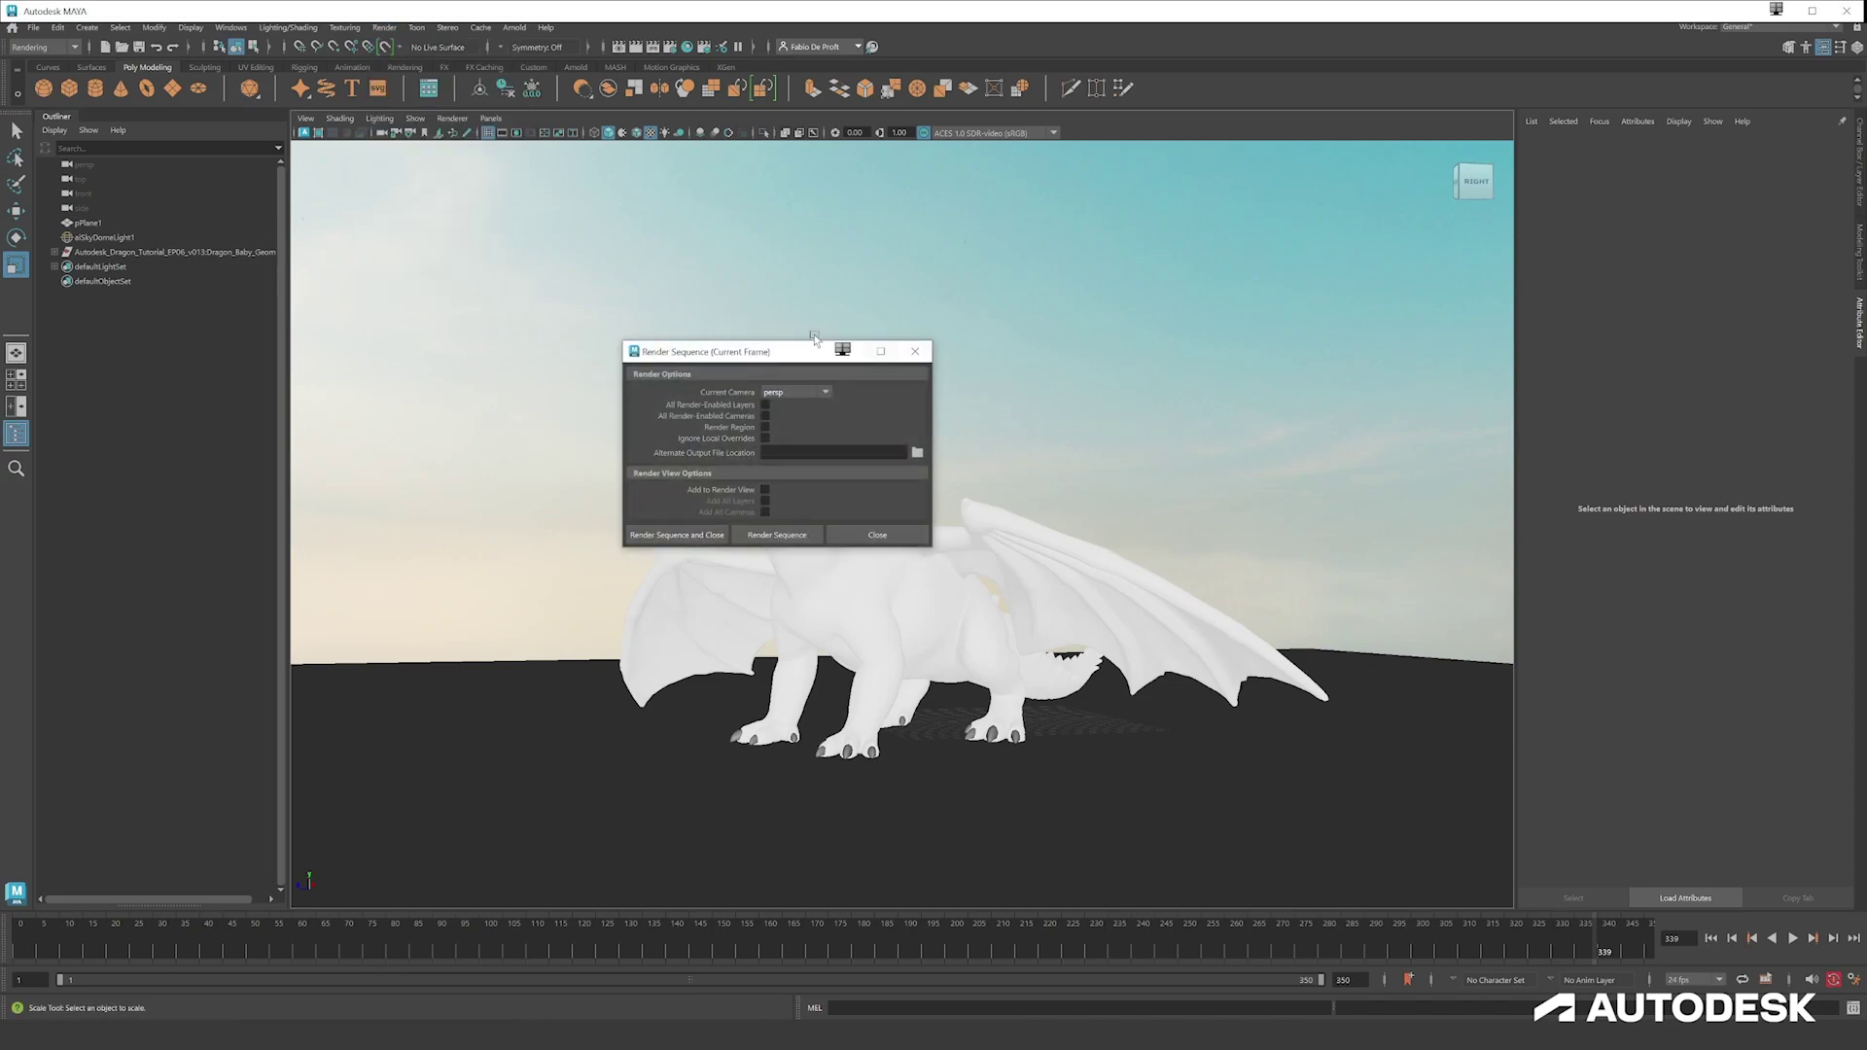
- Keep persp as the render camera and leave the alternate output folder unset
click(795, 392)
click(814, 392)
click(917, 452)
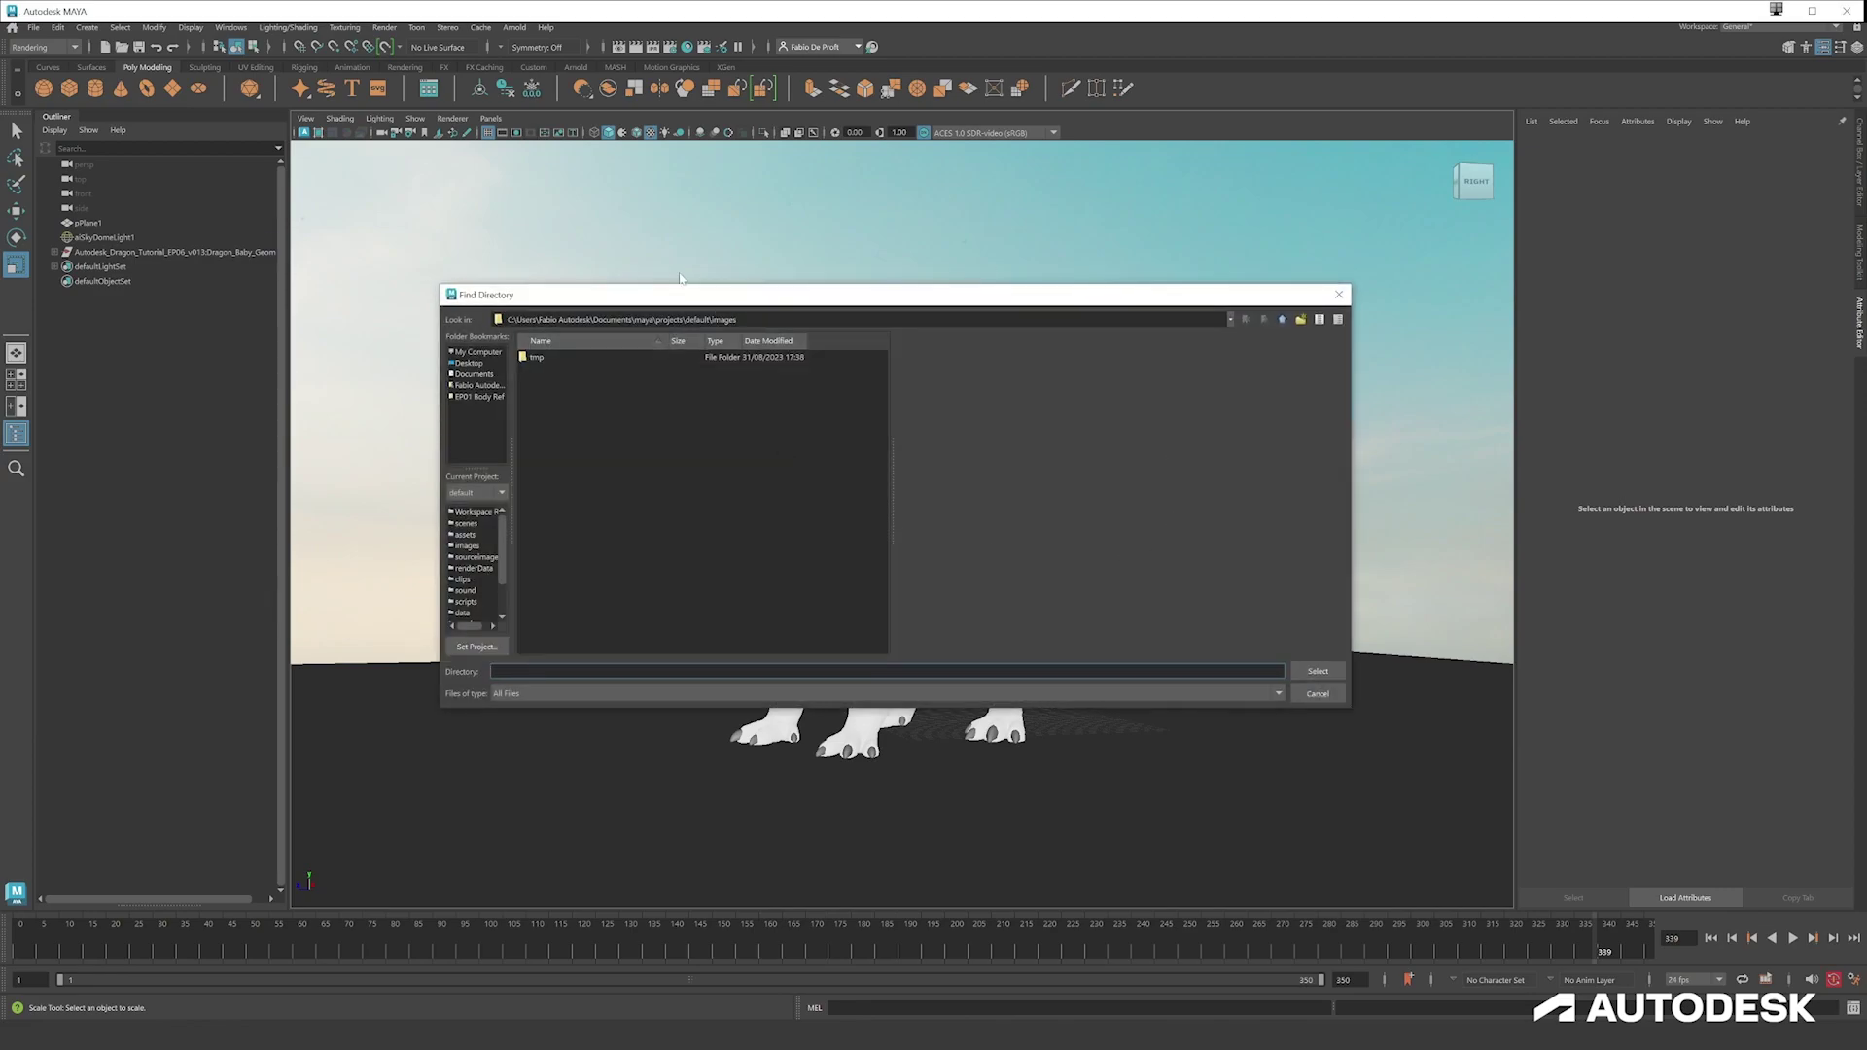
drag(749, 300, 639, 515)
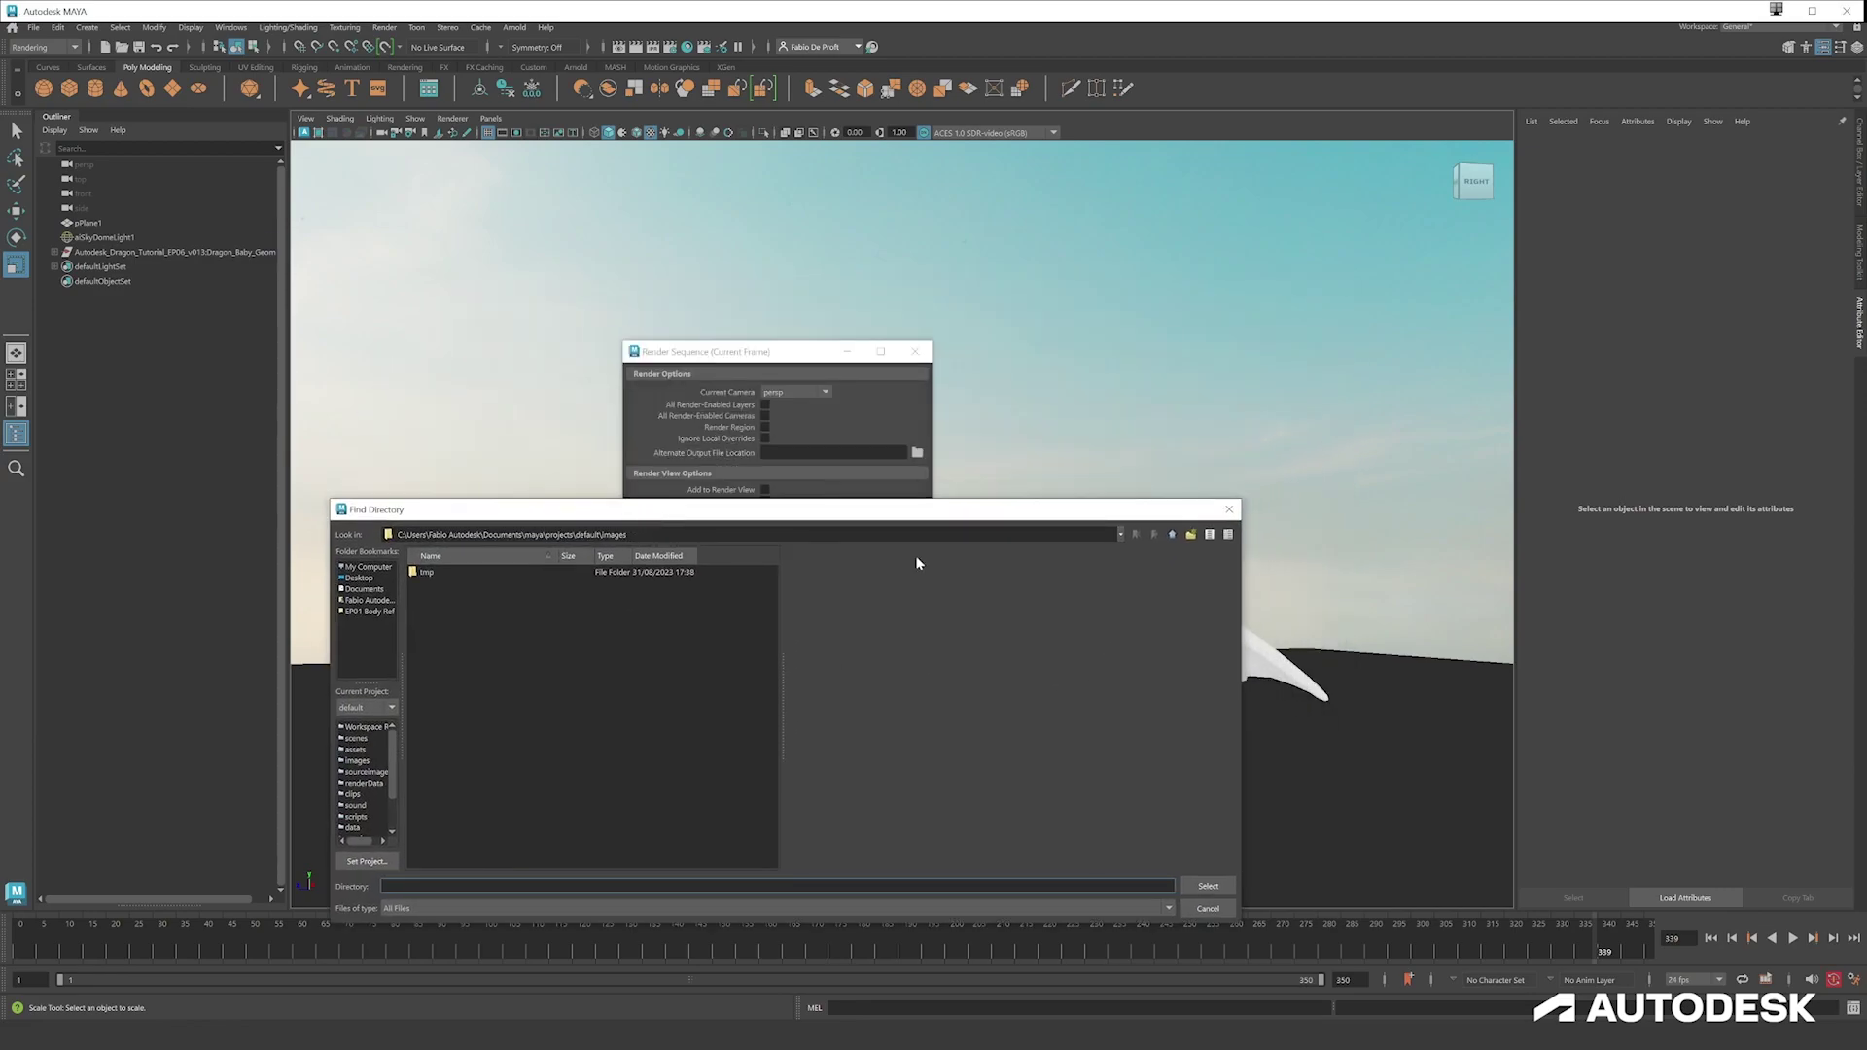
click(1229, 510)
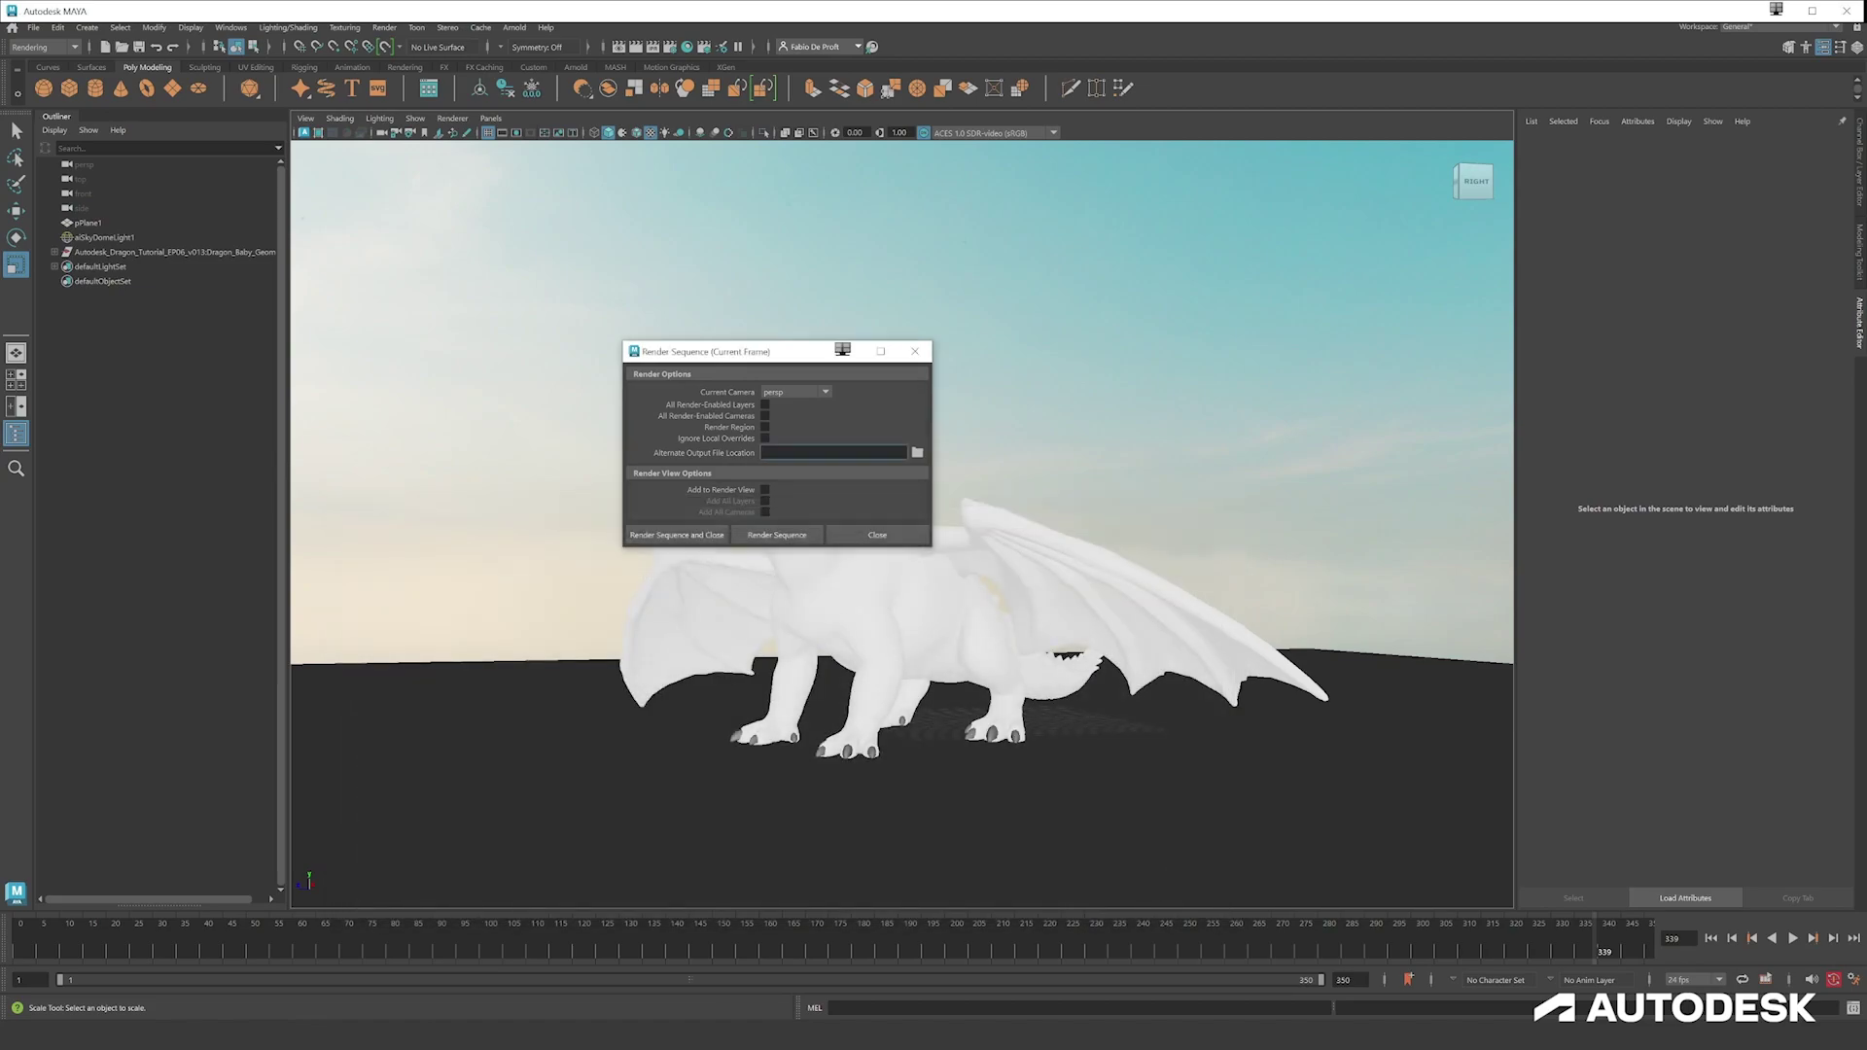
- Set Frame/Animation ext to name_#.ext in Render Settings Common, then close both windows
click(670, 45)
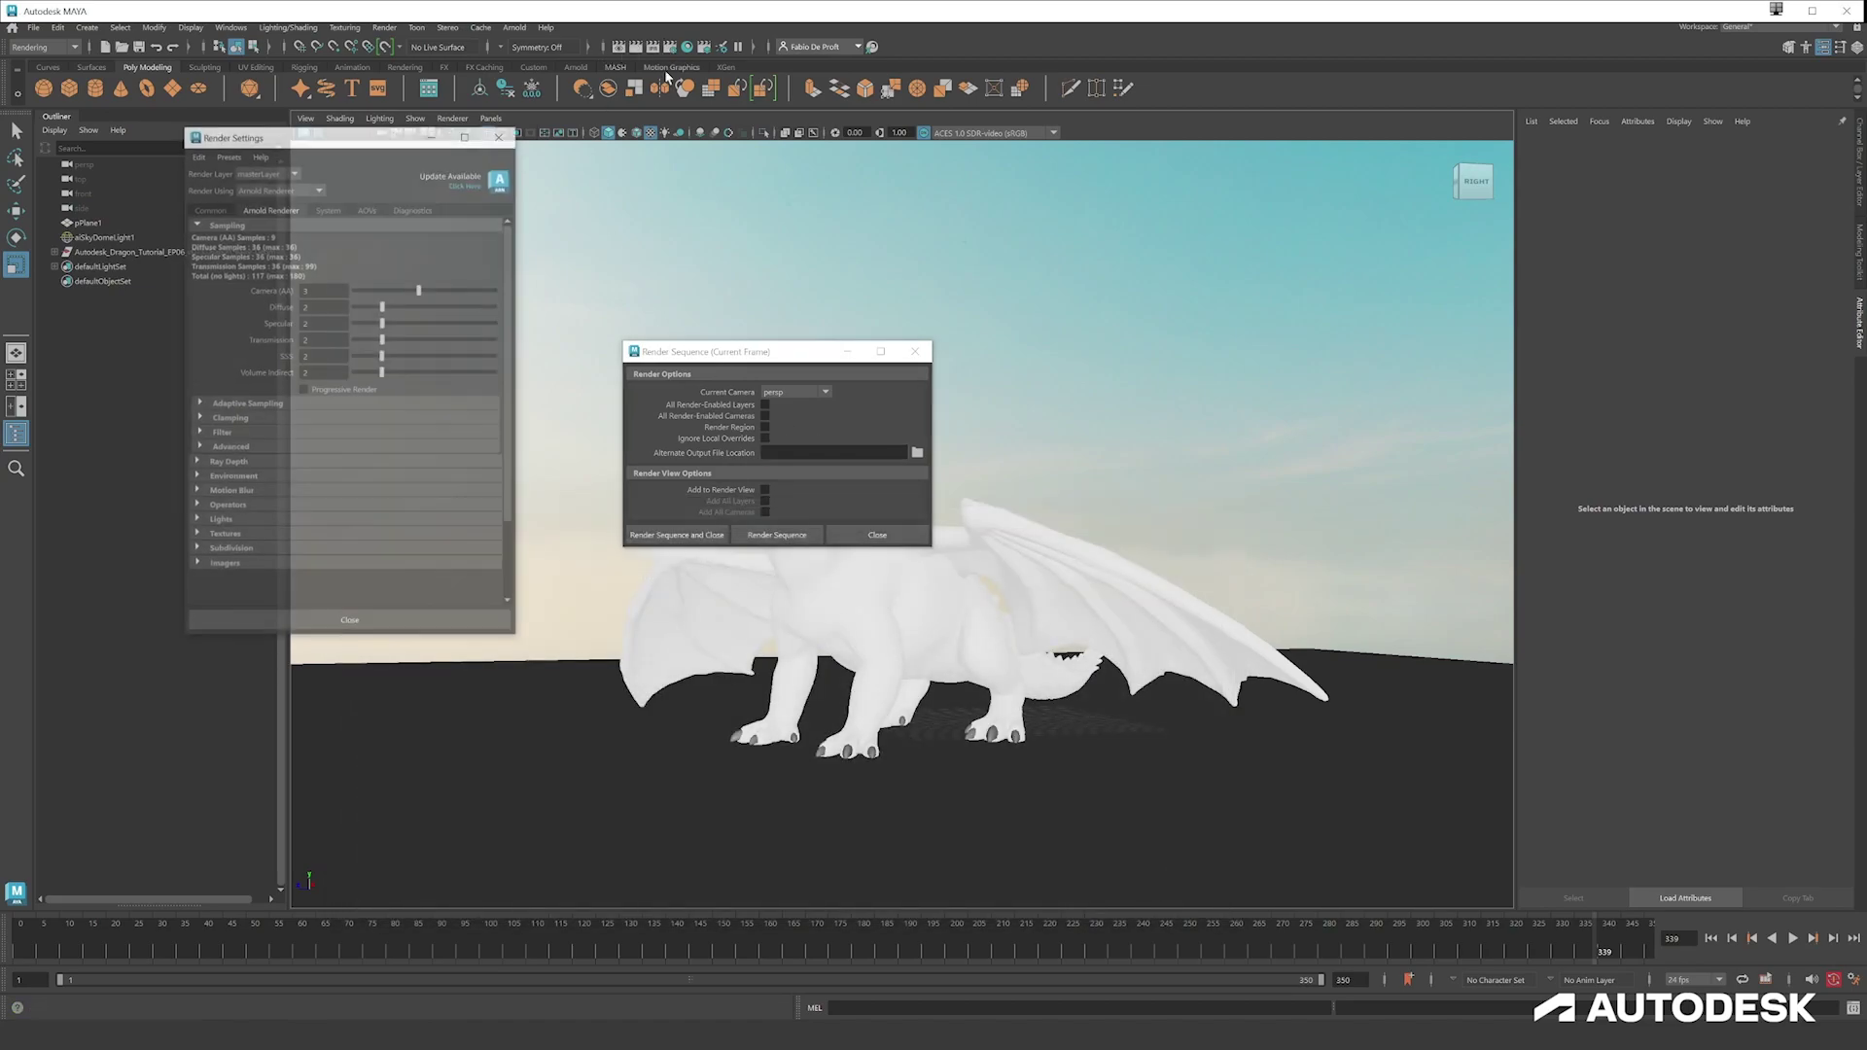
click(209, 209)
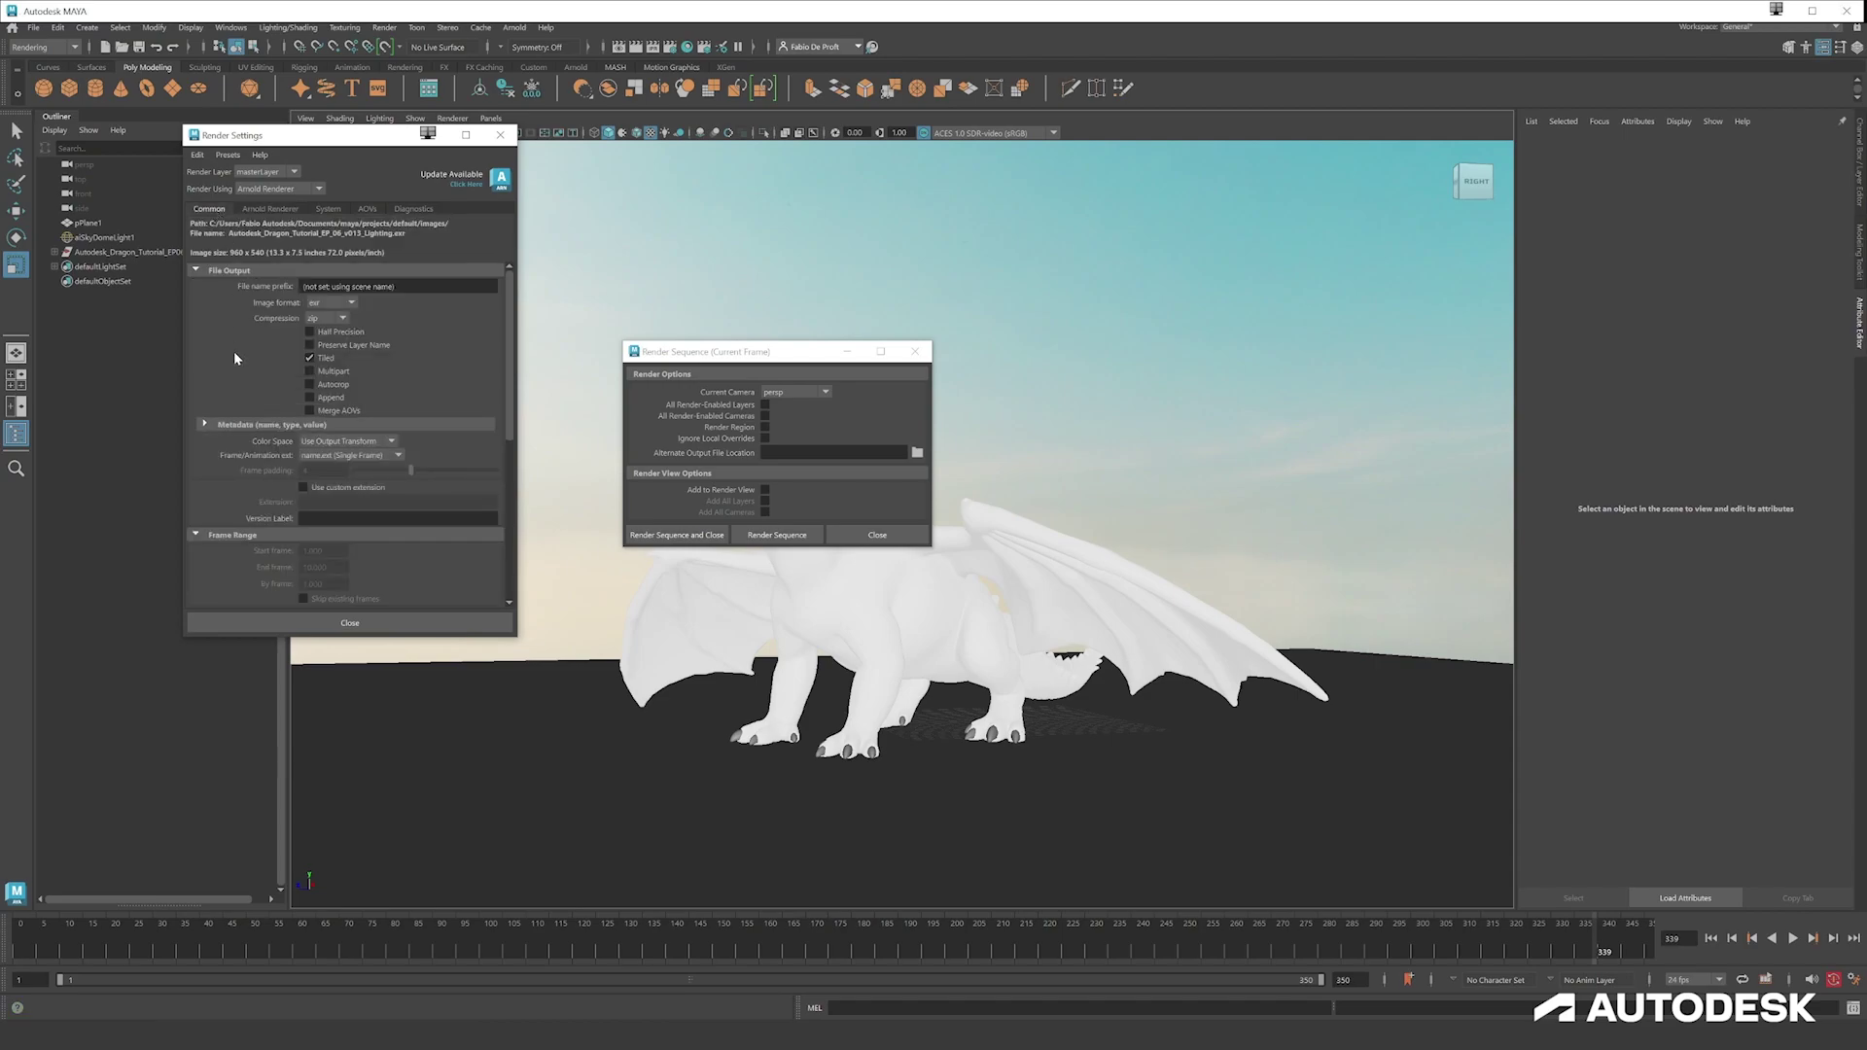
click(344, 456)
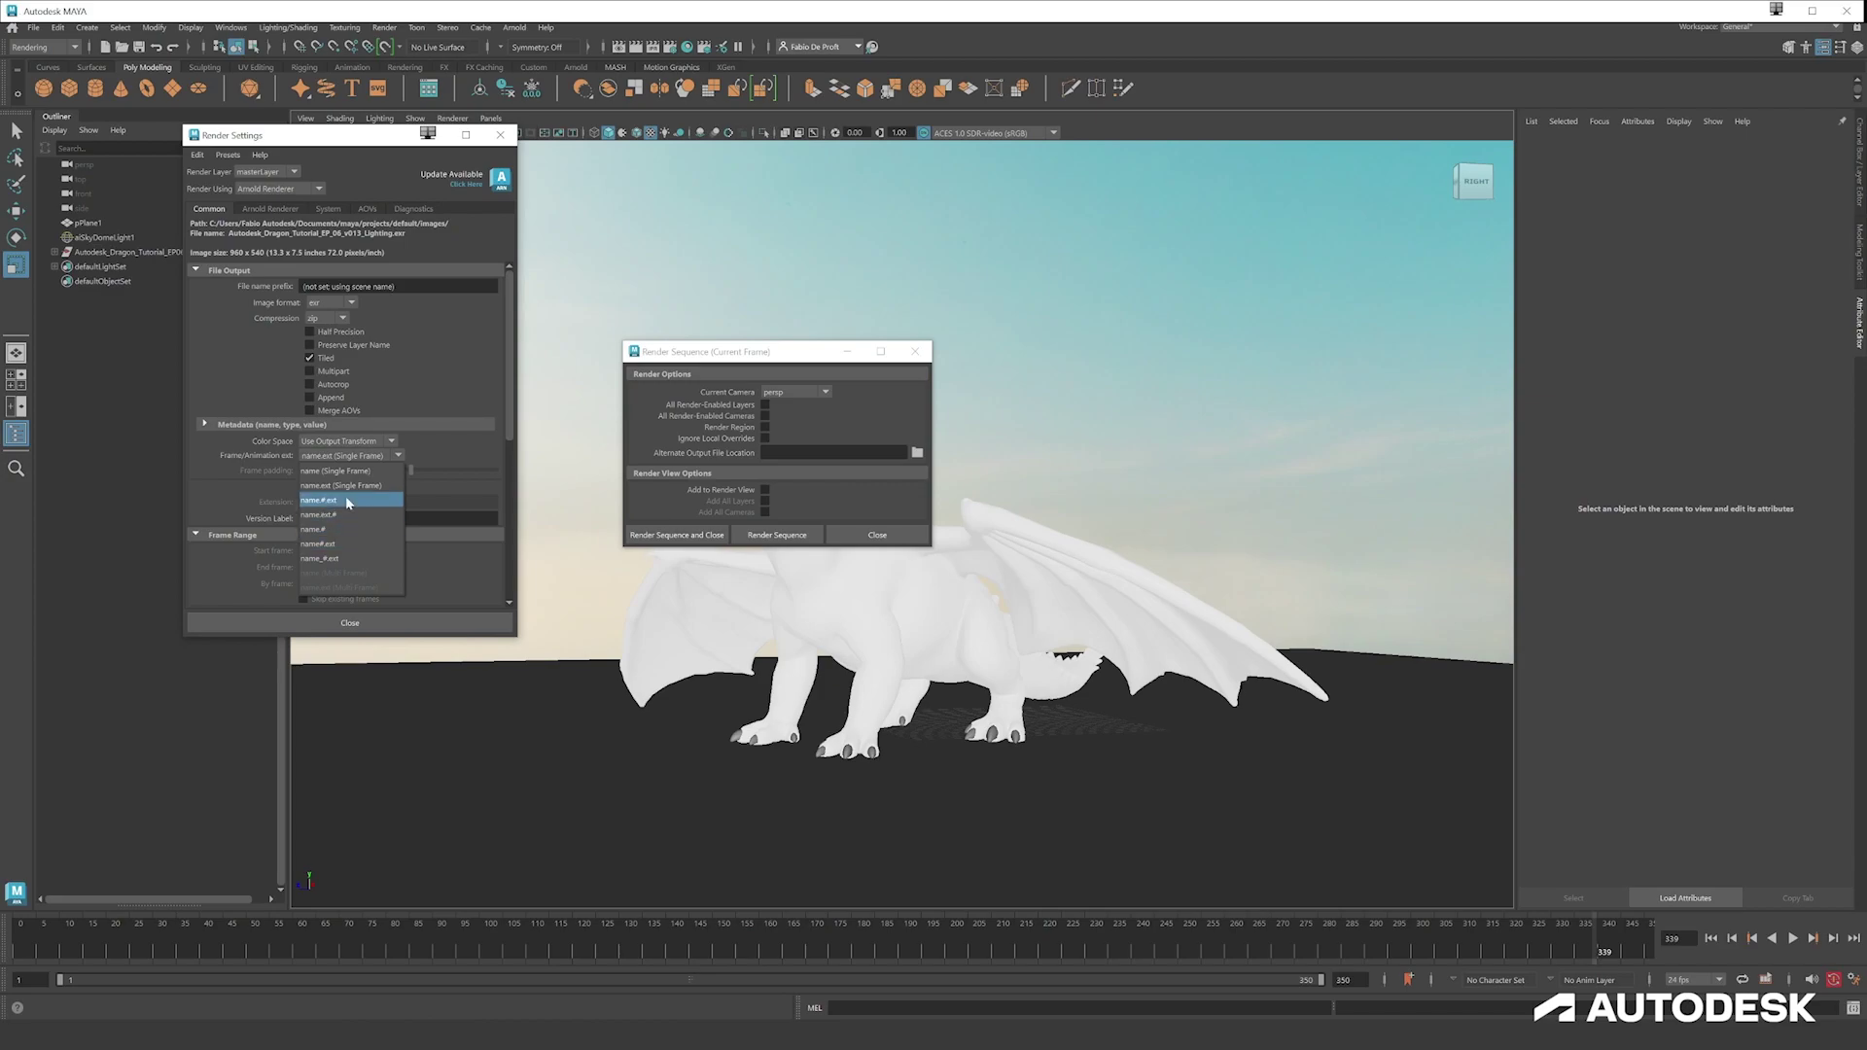
click(360, 559)
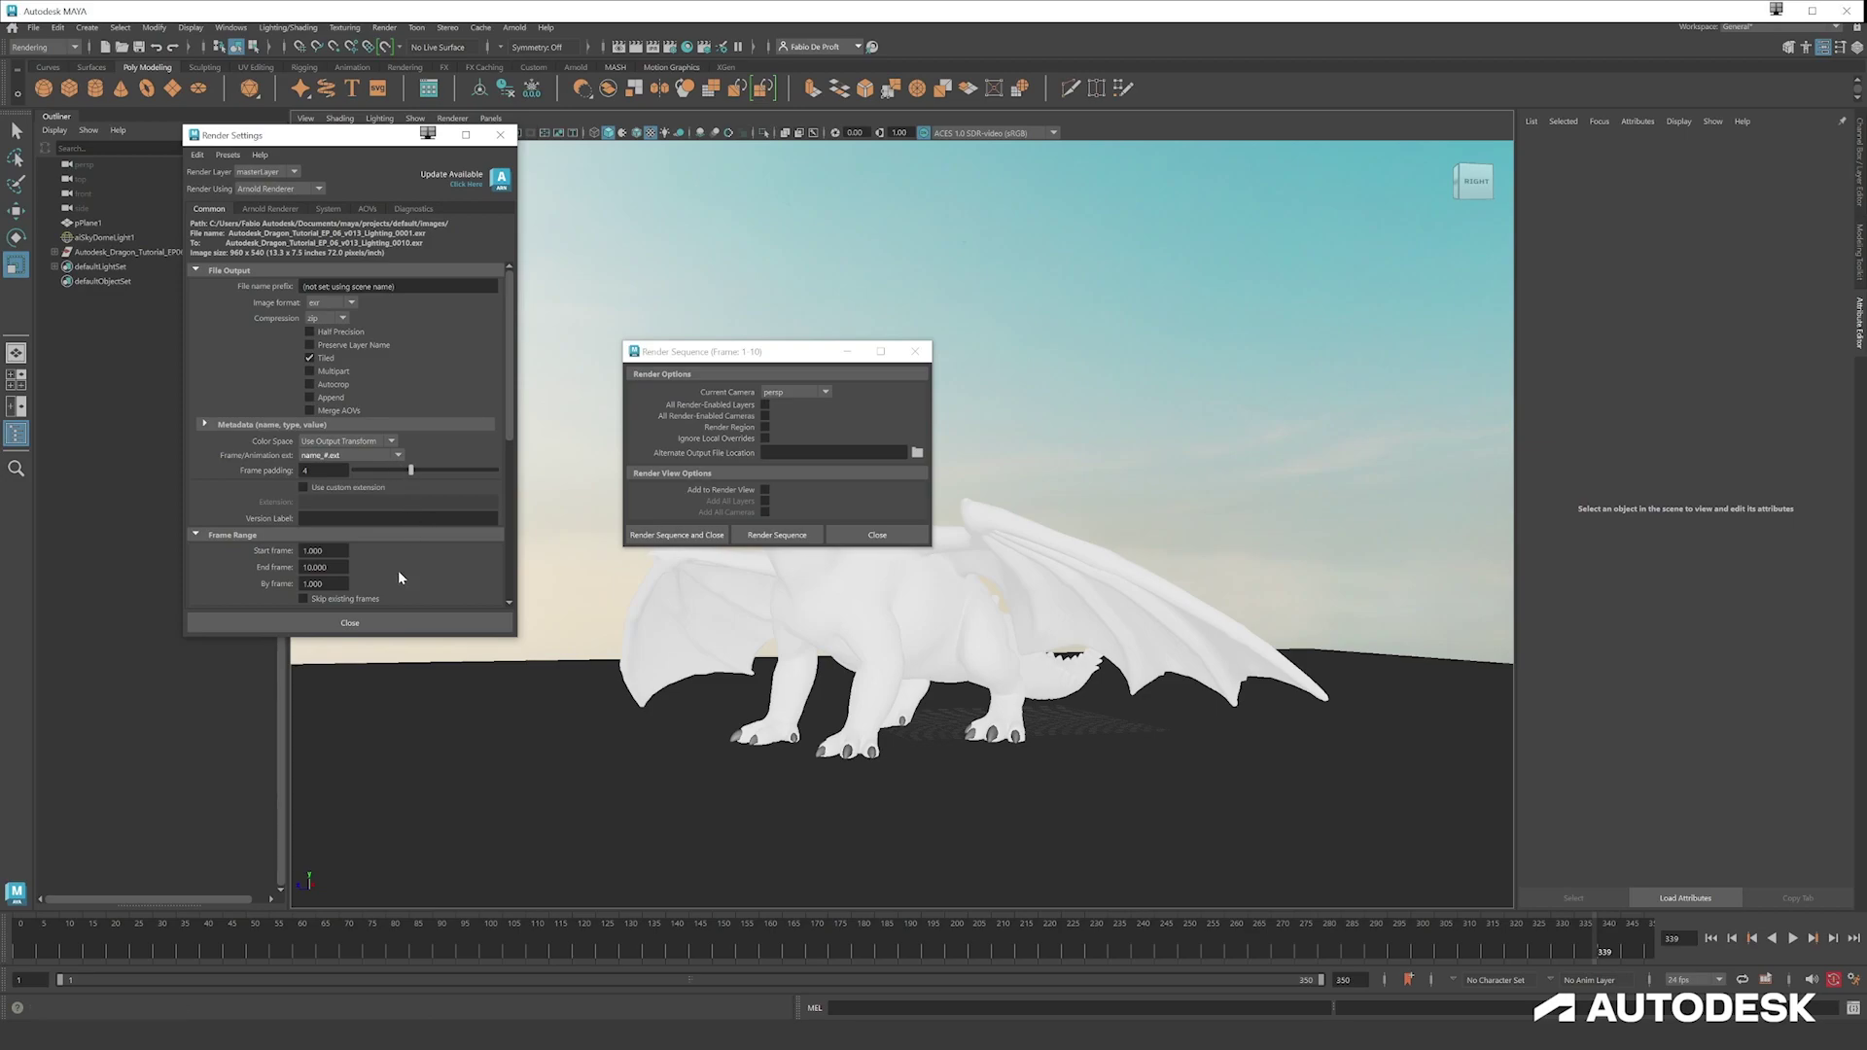
click(398, 621)
click(904, 352)
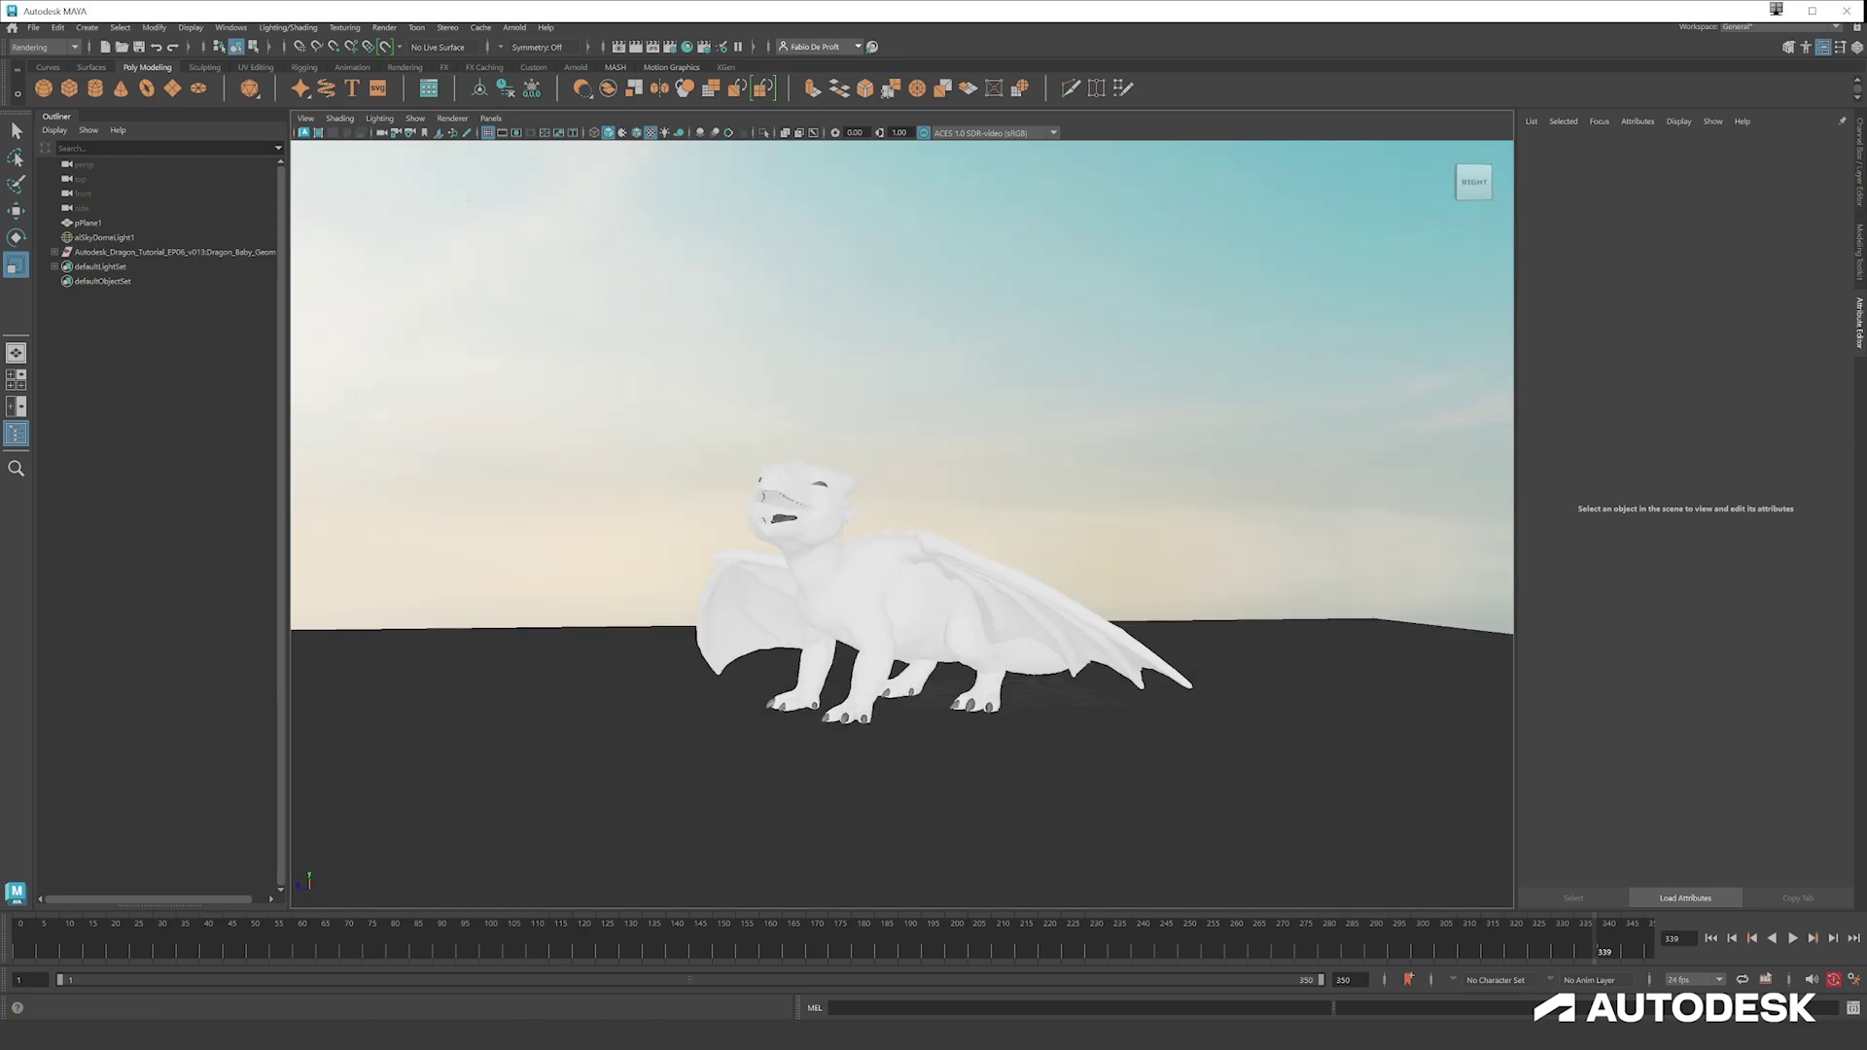
- Rewind to frame 1 and start playback of the dragon's walk cycle
key(alt)
key(alt+v)
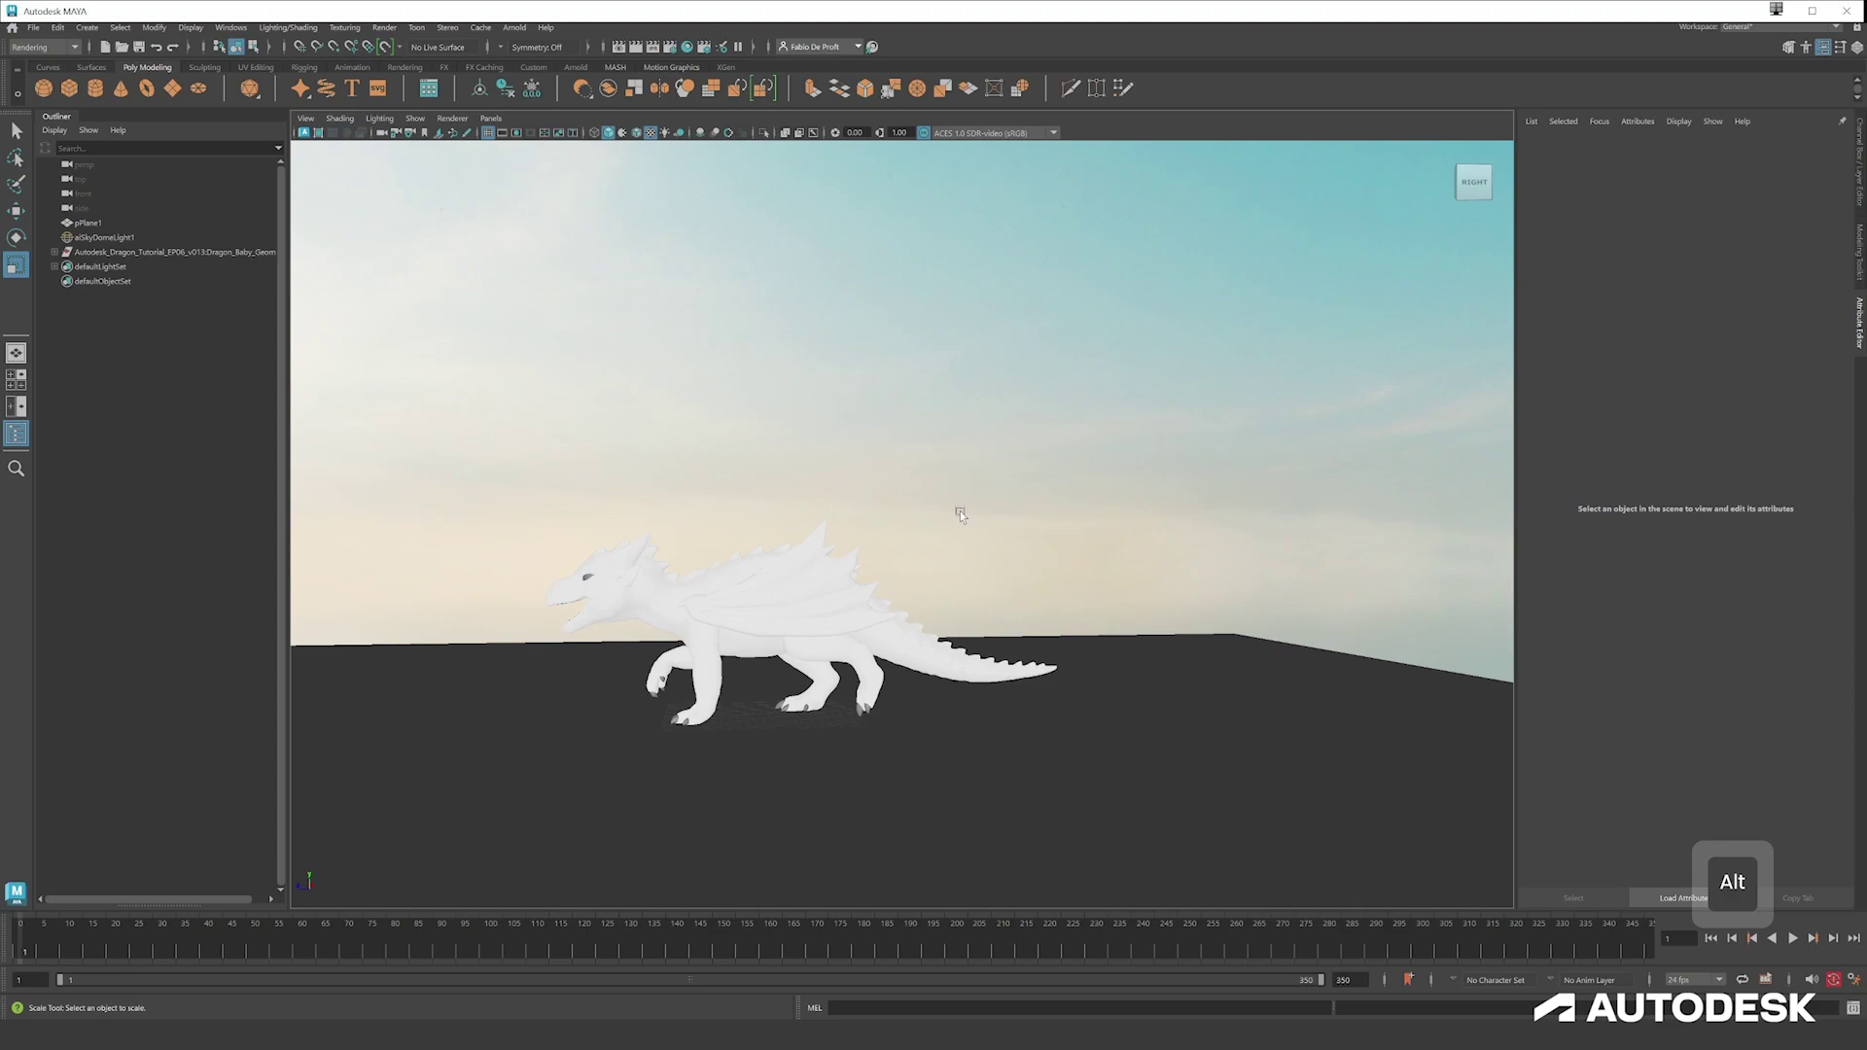